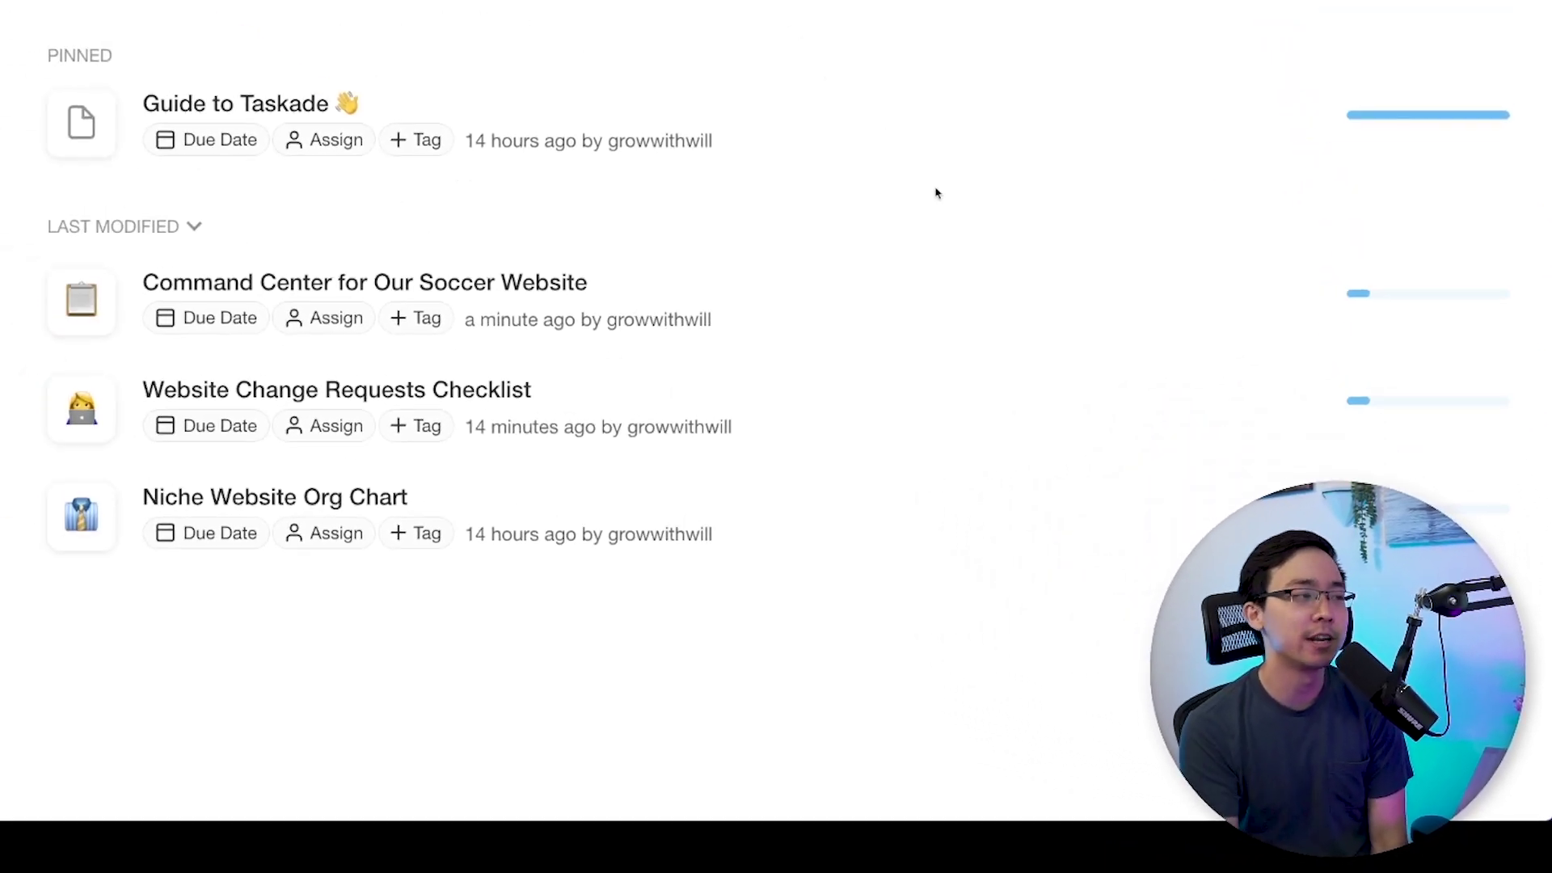
# - Open the "Command Center for Our Soccer Website" project and show the block type options for the "Put in backlogged ideas here." task
pyautogui.click(592, 282)
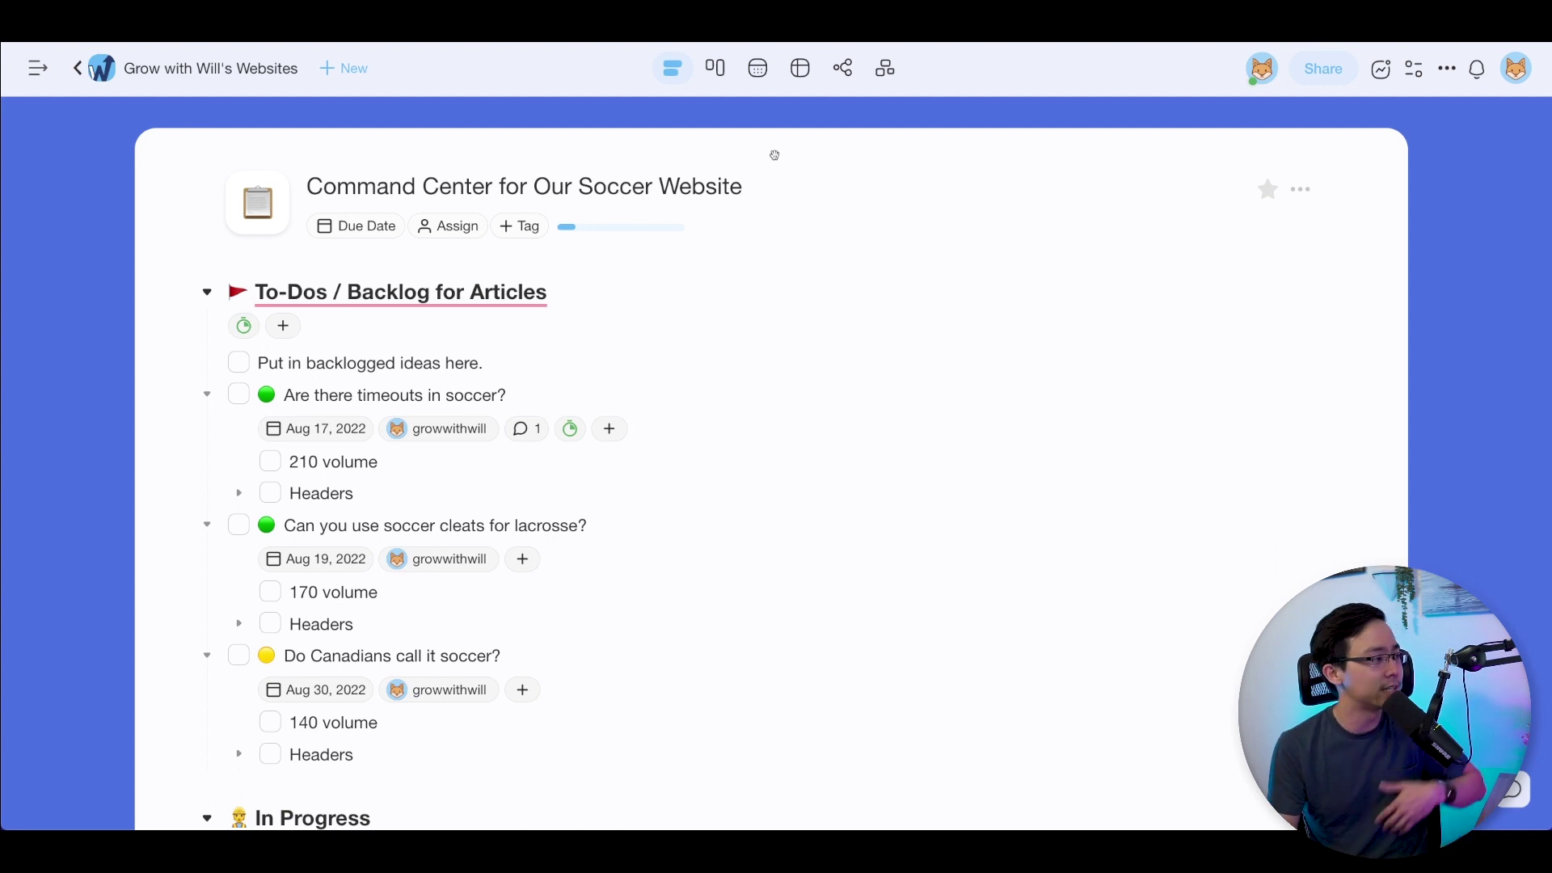
pyautogui.click(642, 295)
pyautogui.click(635, 362)
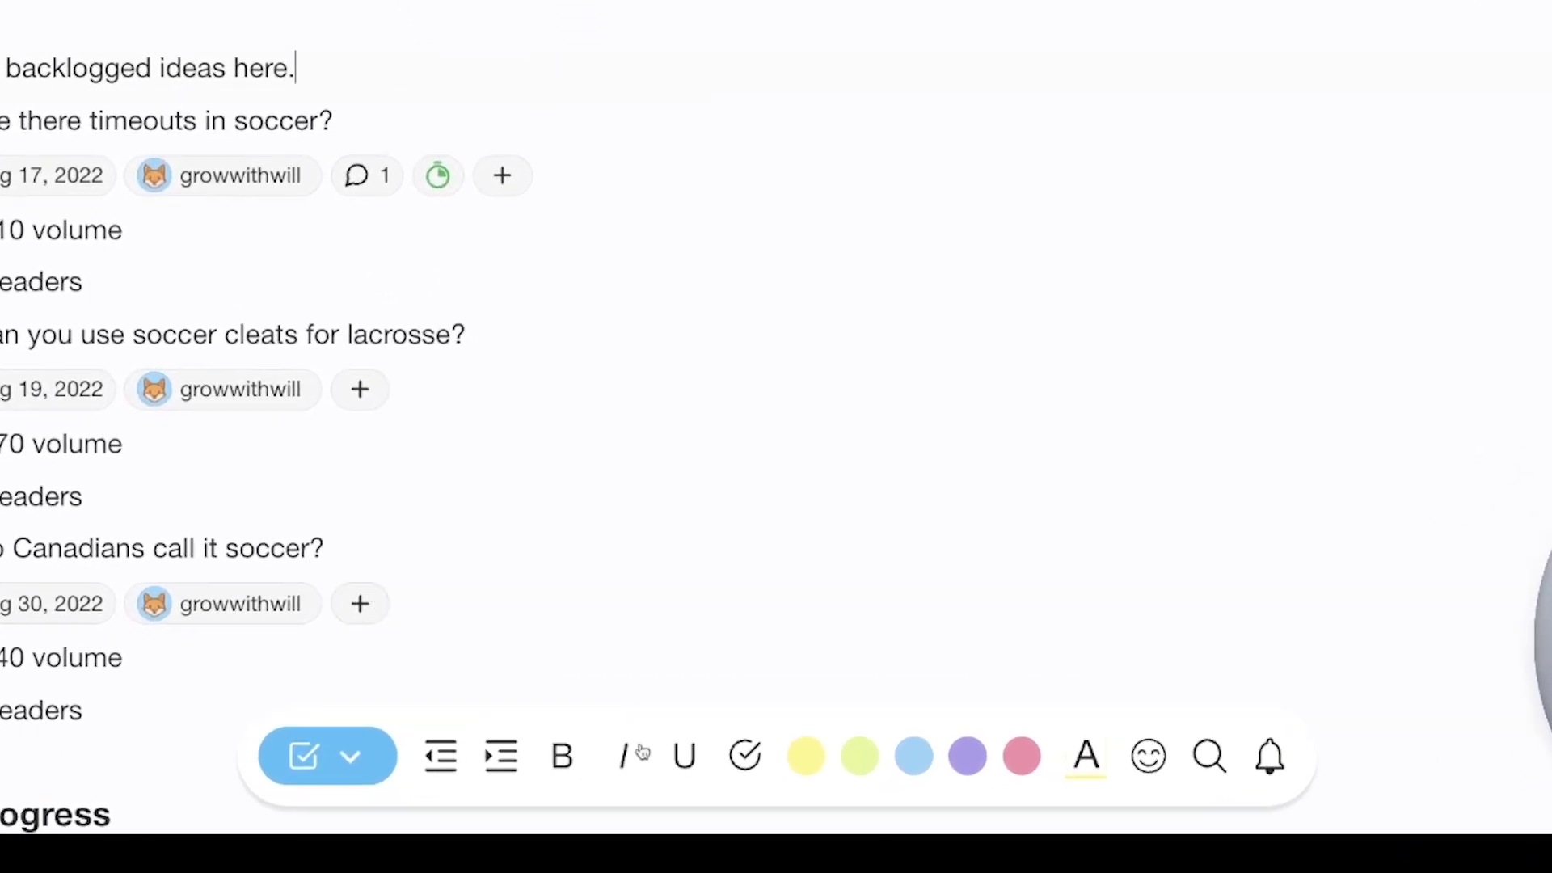
pyautogui.click(350, 755)
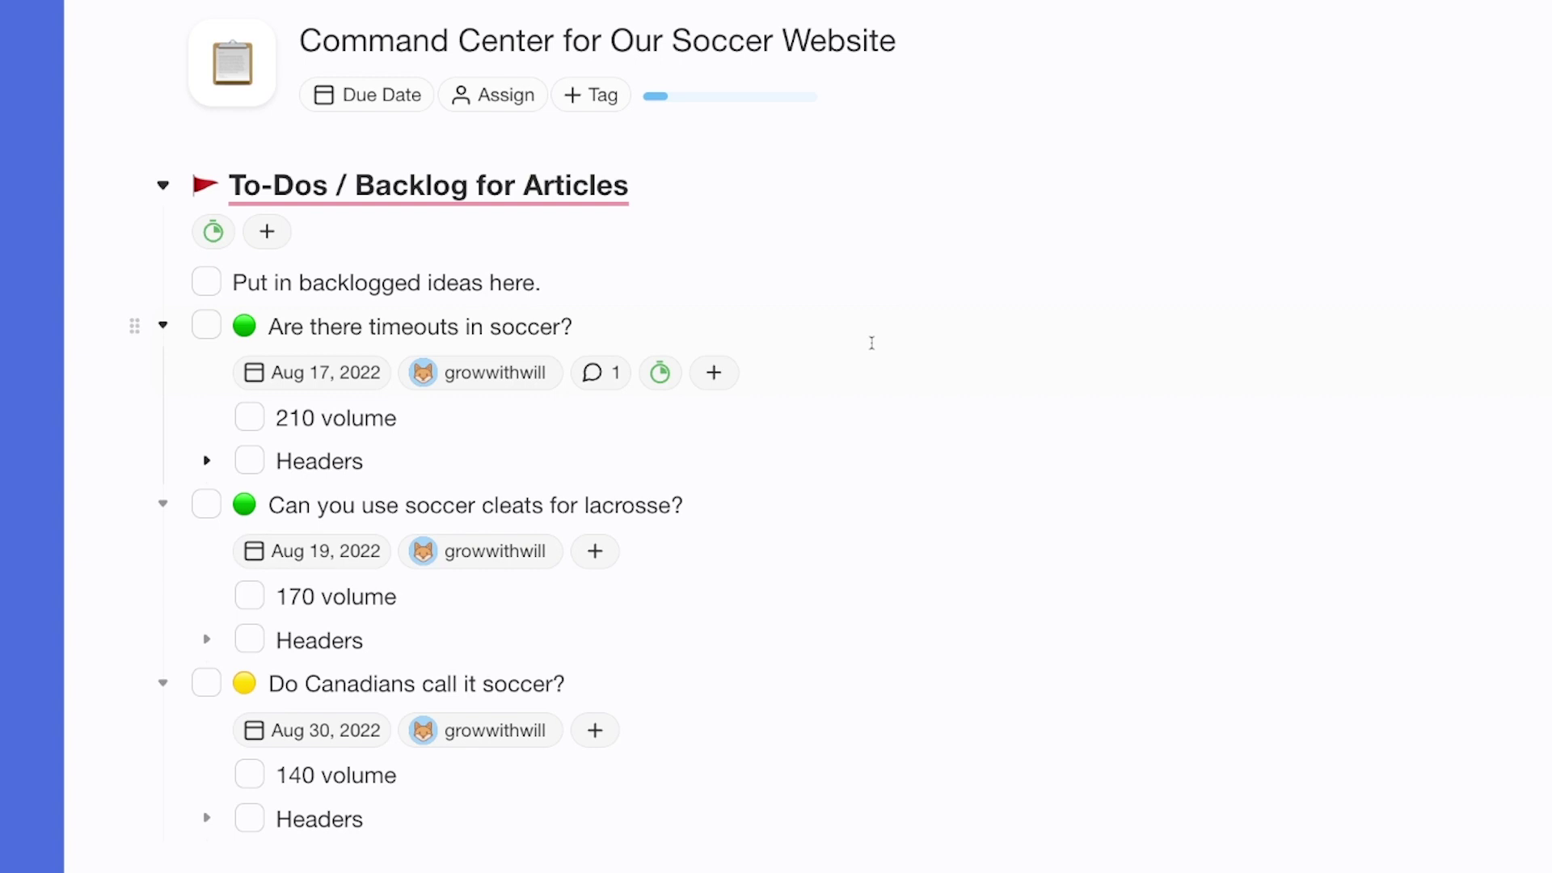
# - Review the project's list from the article backlog through In Progress, Done and Ready for Approval, Approved and Paid
pyautogui.scroll(-3, 881, 332)
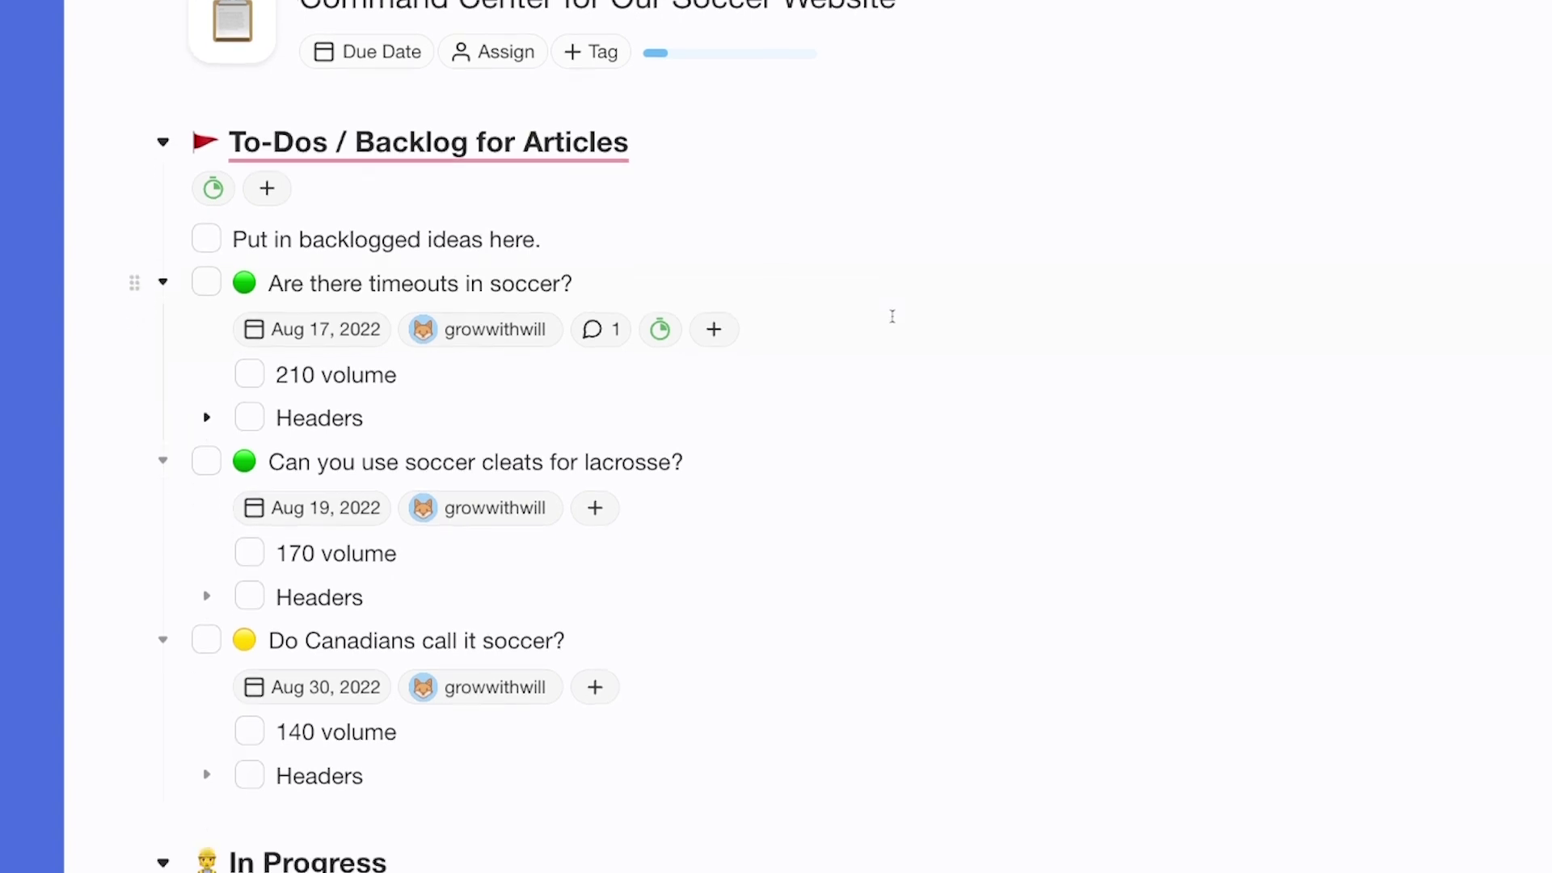
pyautogui.scroll(-15, 893, 316)
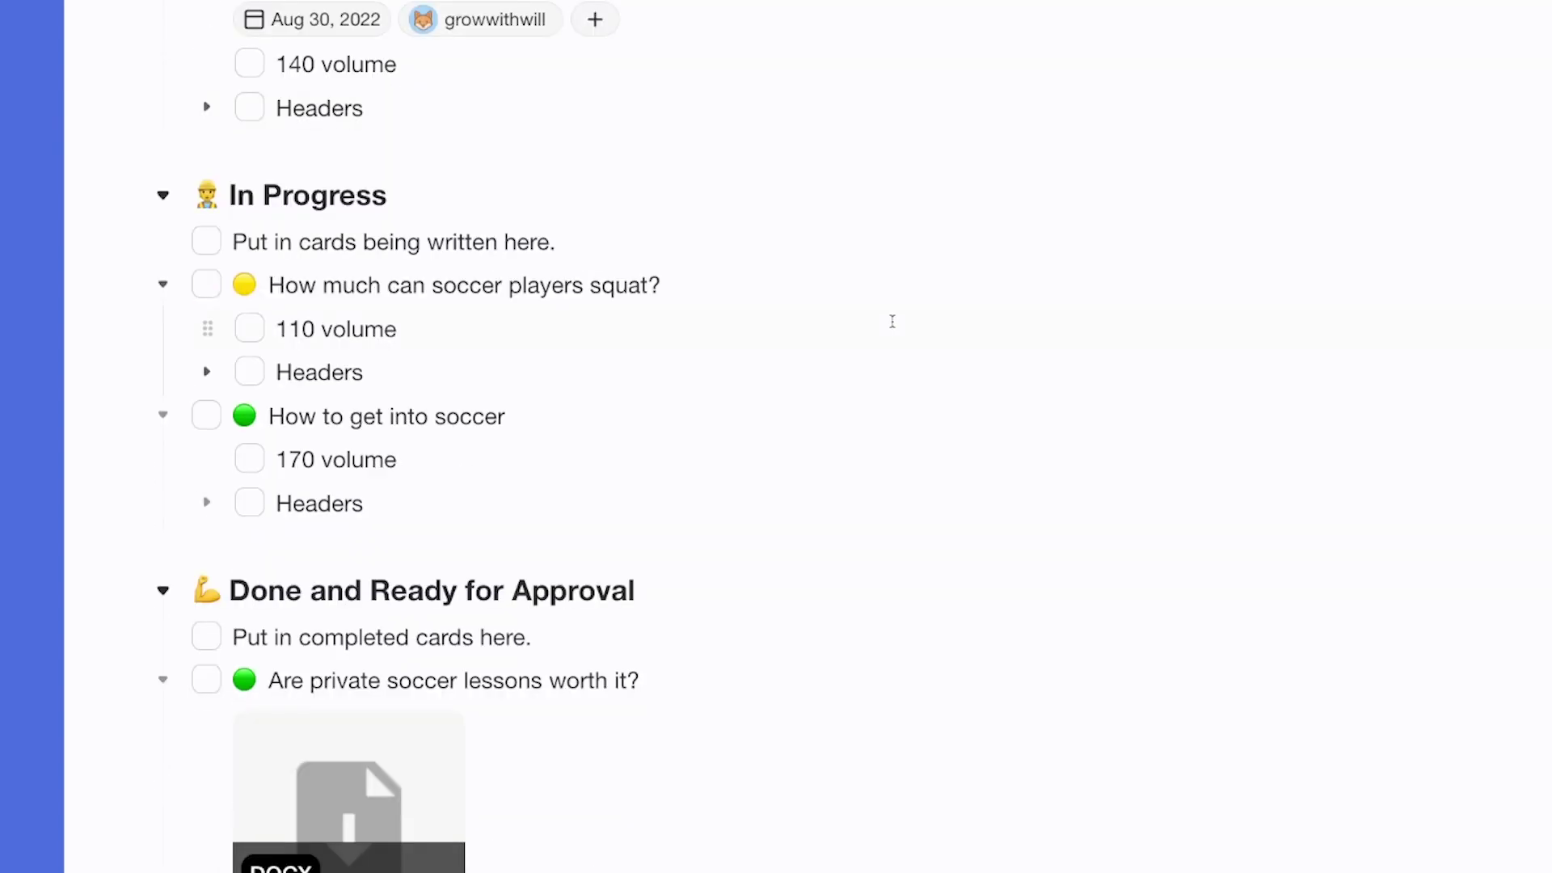
pyautogui.scroll(-10, 888, 324)
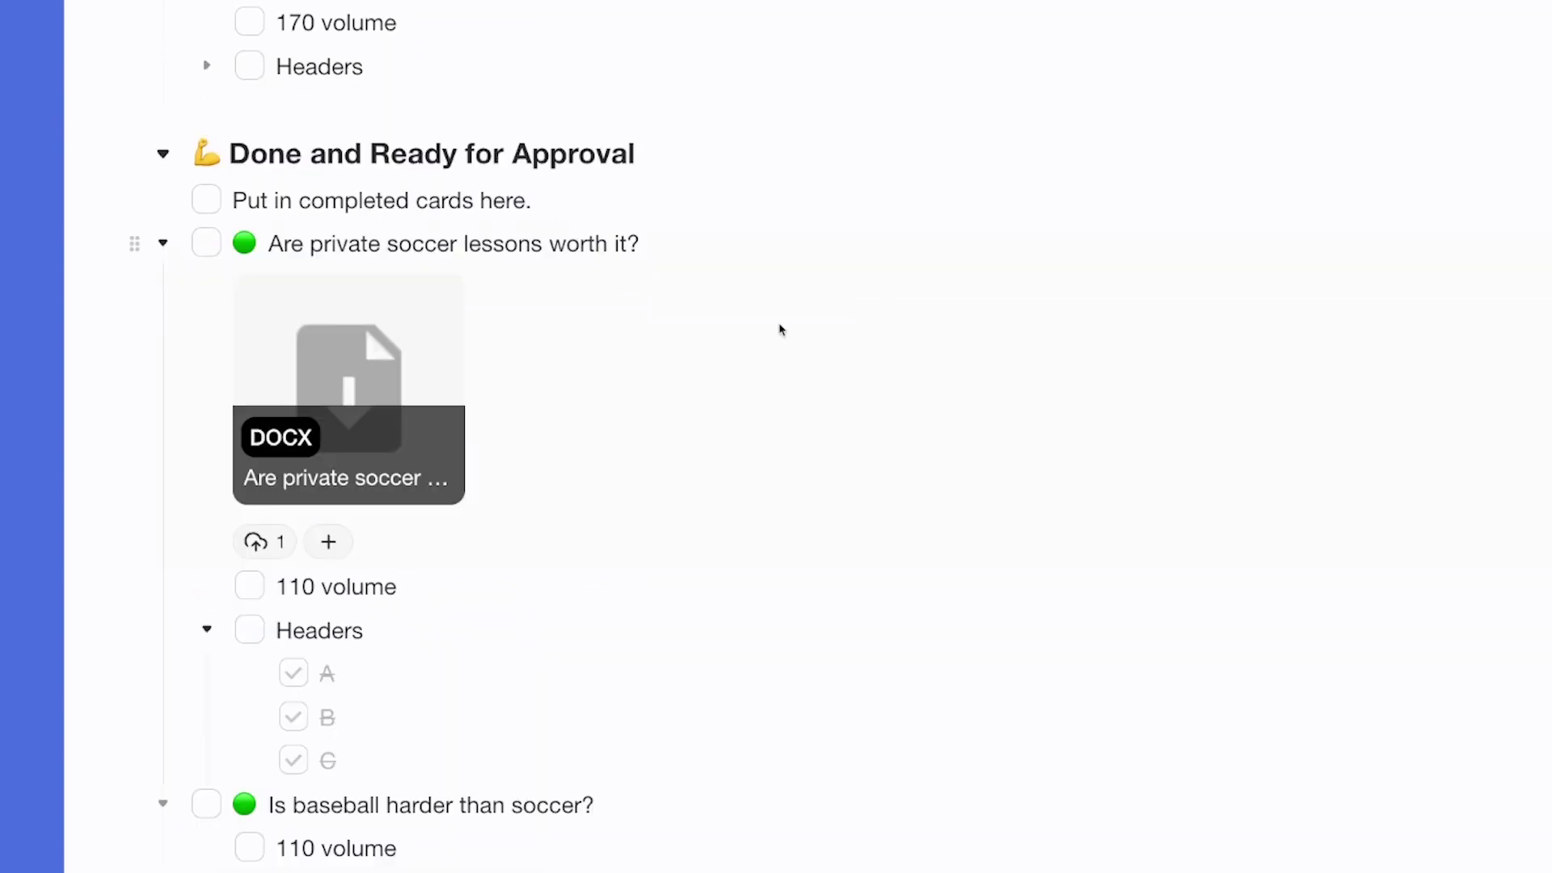
pyautogui.scroll(-13, 781, 330)
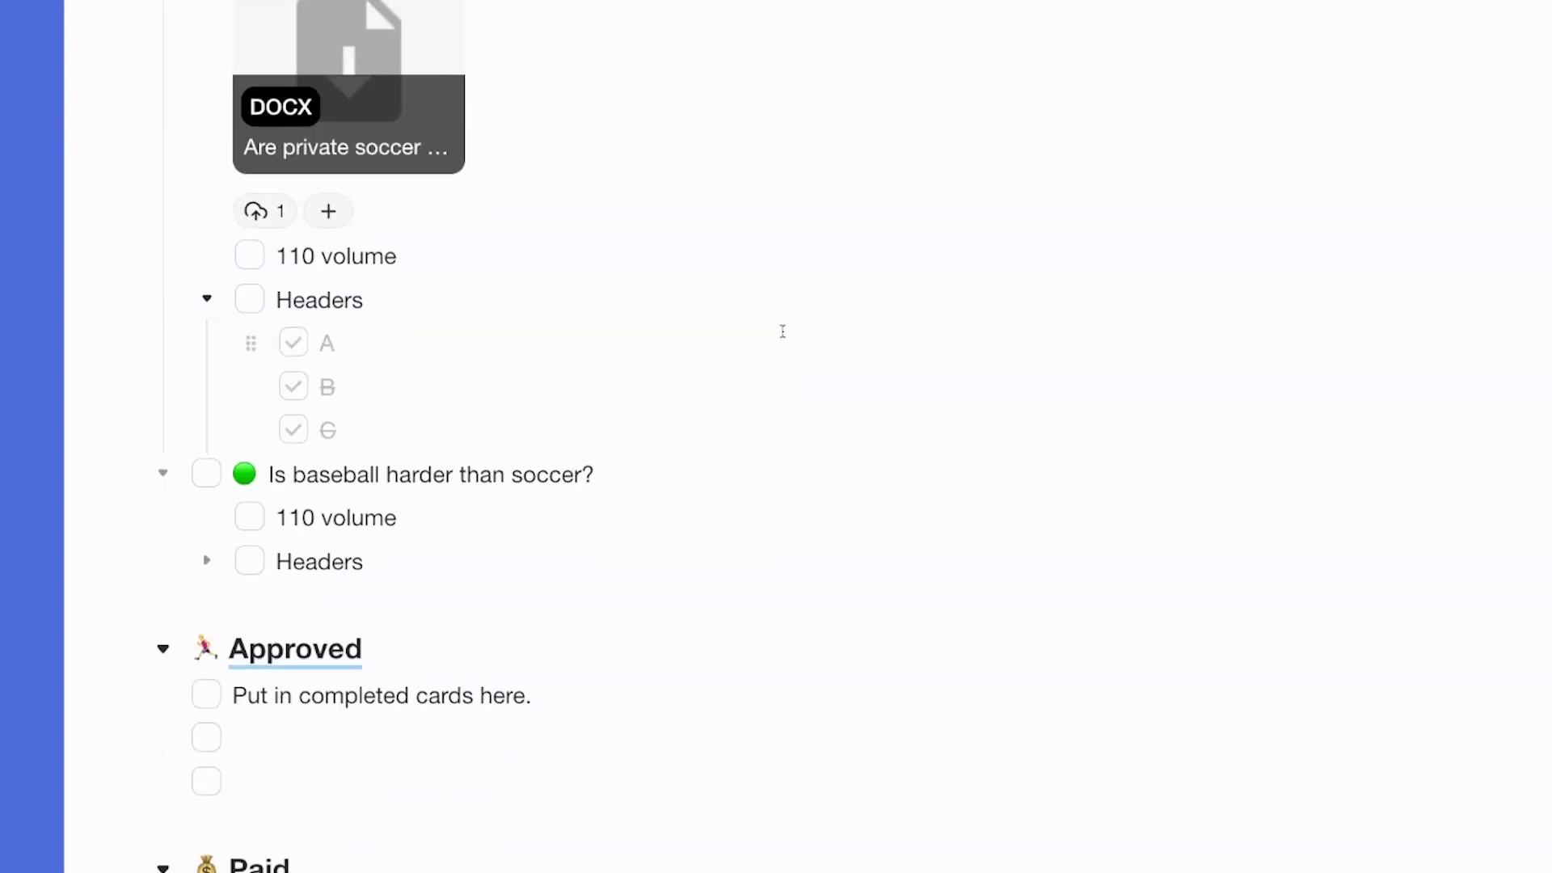
pyautogui.scroll(-7, 782, 334)
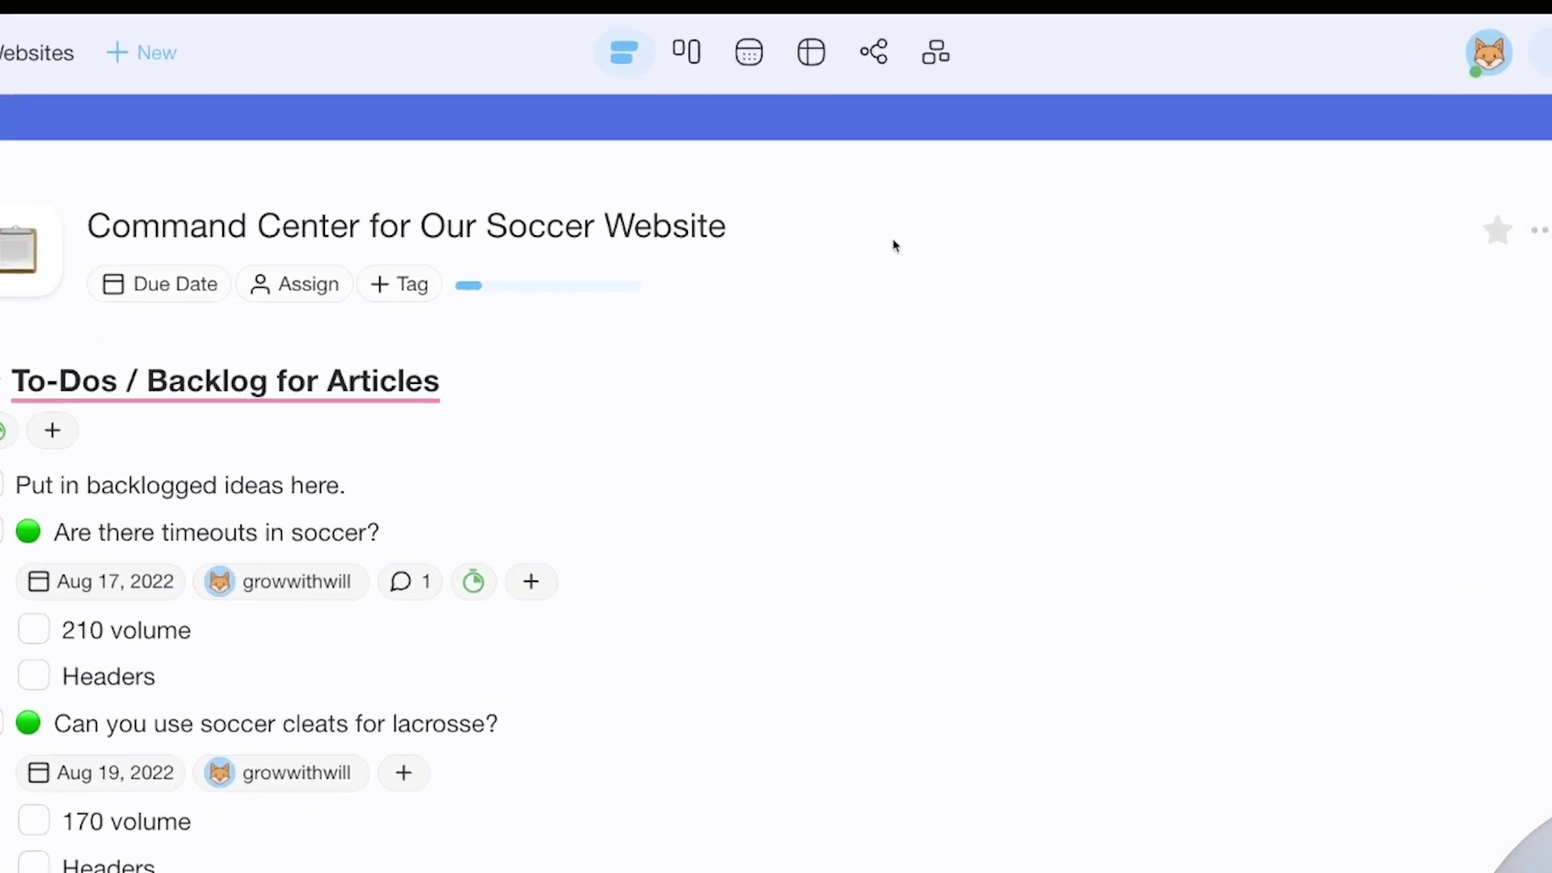
# - Set the board view as the project's default and move the "Are there timeouts in soccer?" card to In Progress
pyautogui.click(687, 52)
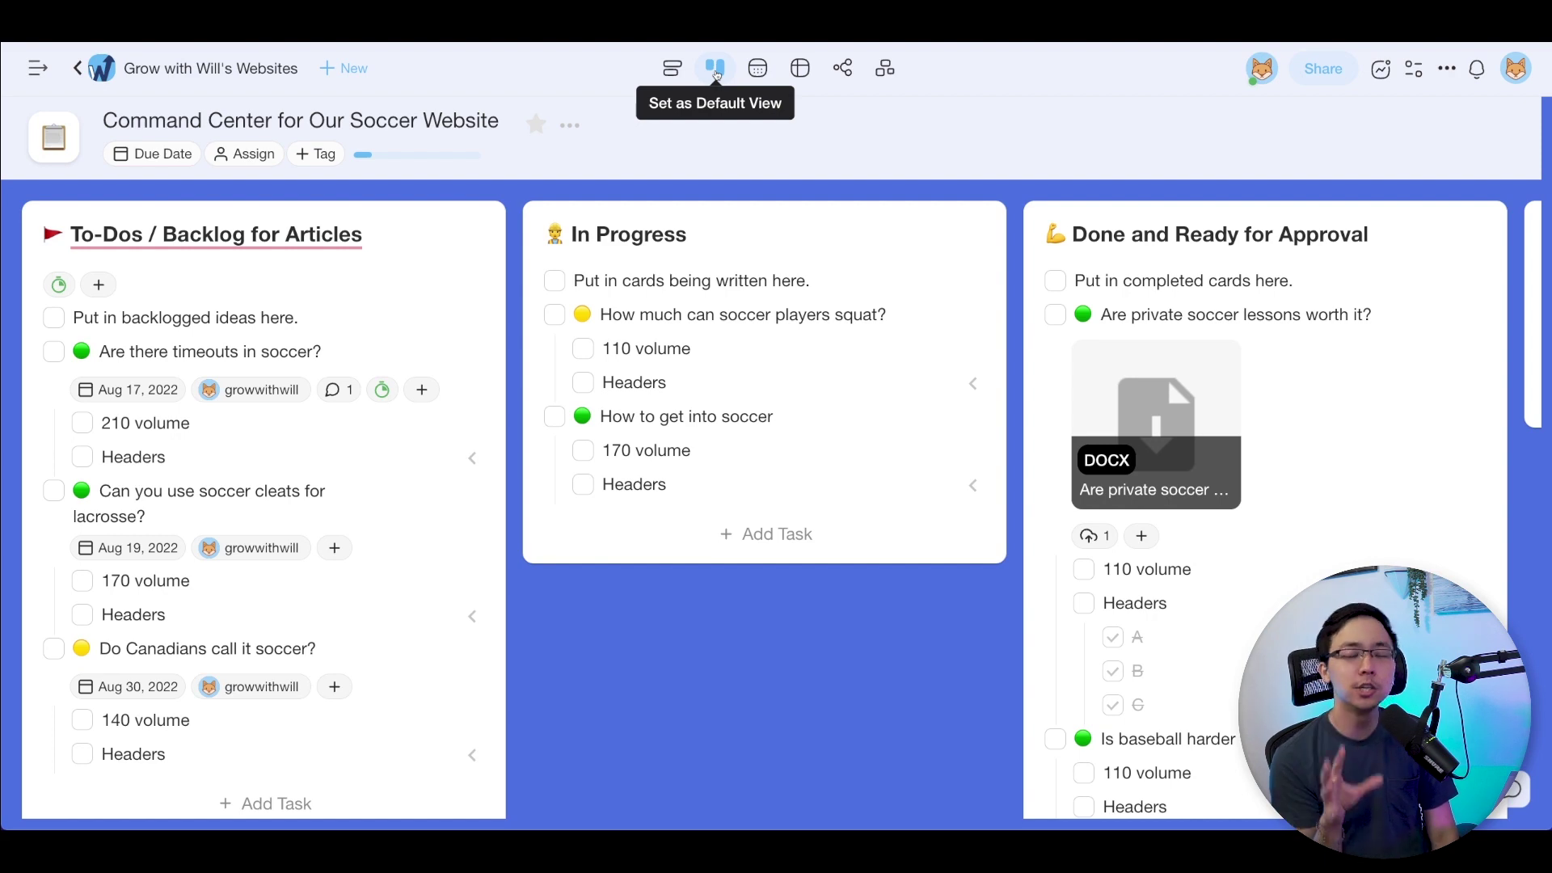
pyautogui.click(716, 71)
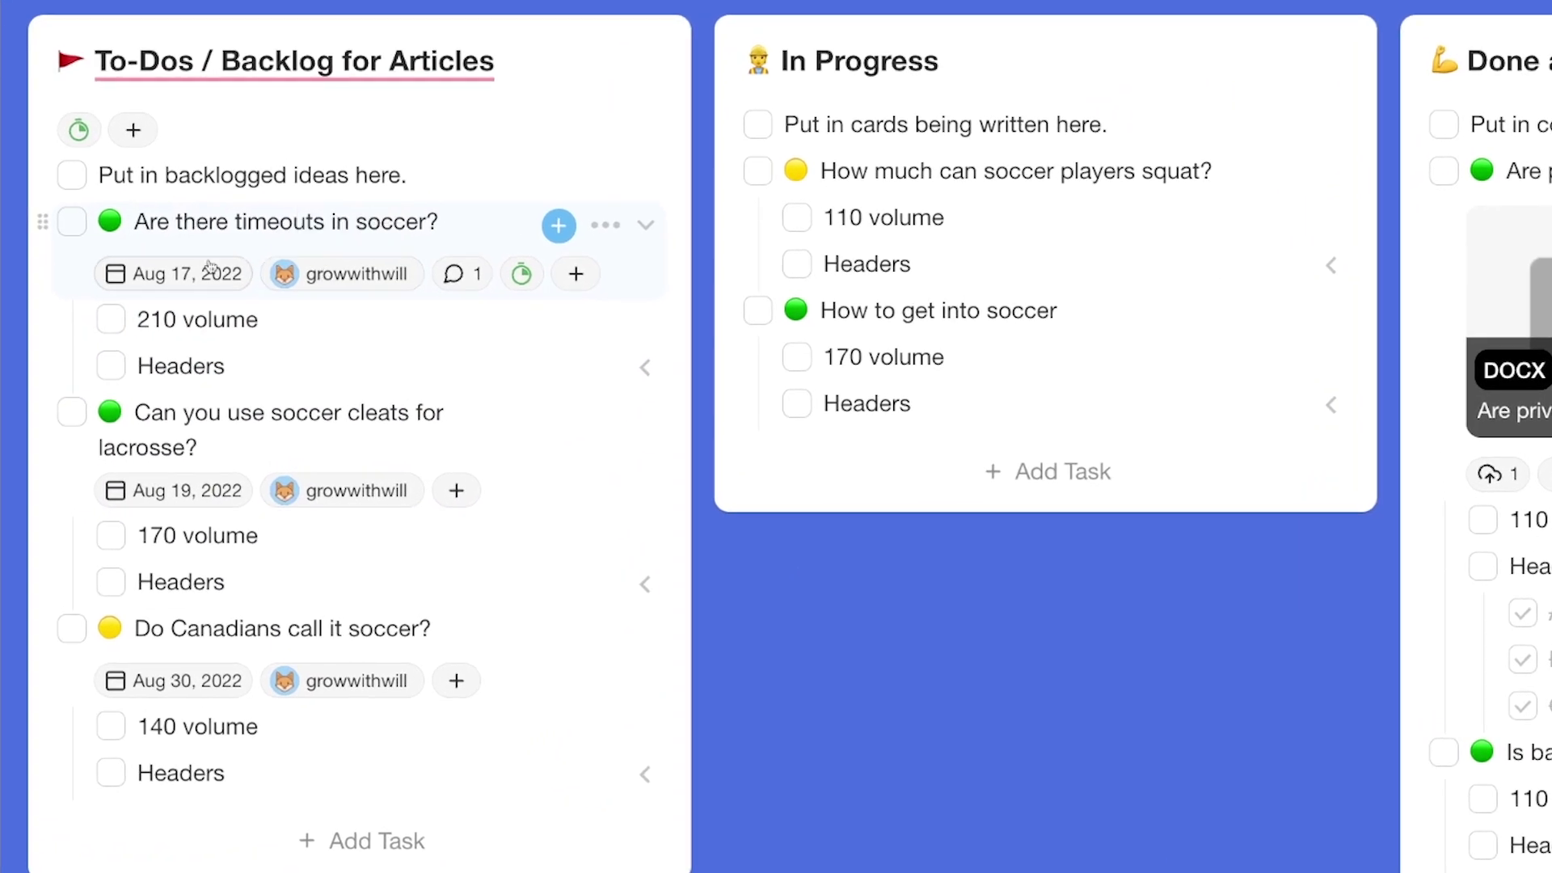
pyautogui.click(52, 288)
pyautogui.moveTo(43, 222); pyautogui.dragTo(764, 171)
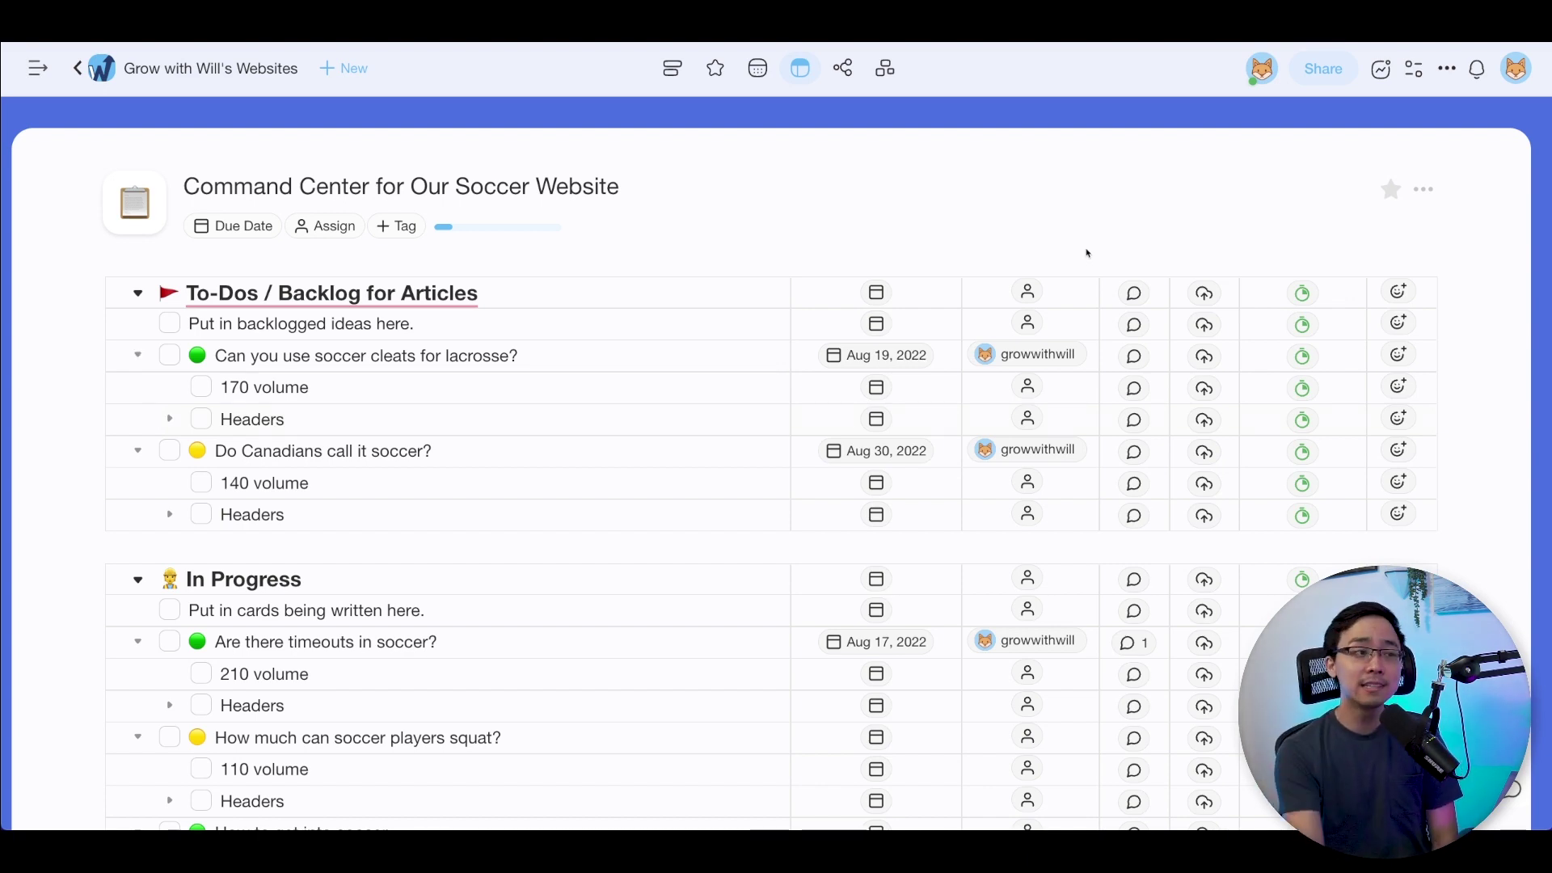
# - In the table view, set the due date of "How much can soccer players squat?" to August 29, 2022
pyautogui.scroll(-1, 1088, 252)
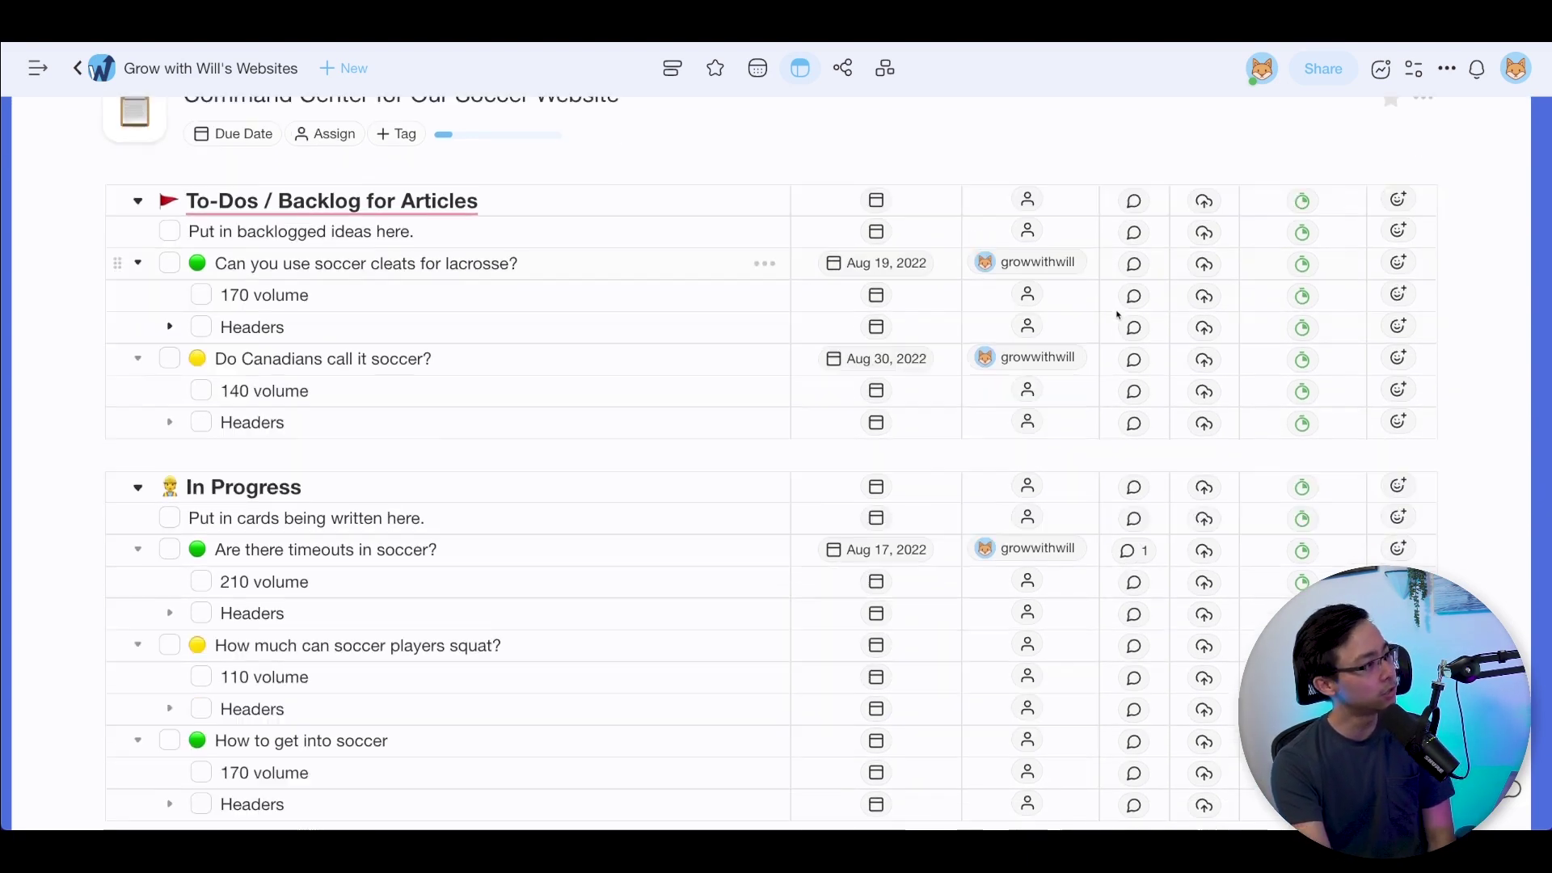
pyautogui.scroll(-2, 1119, 315)
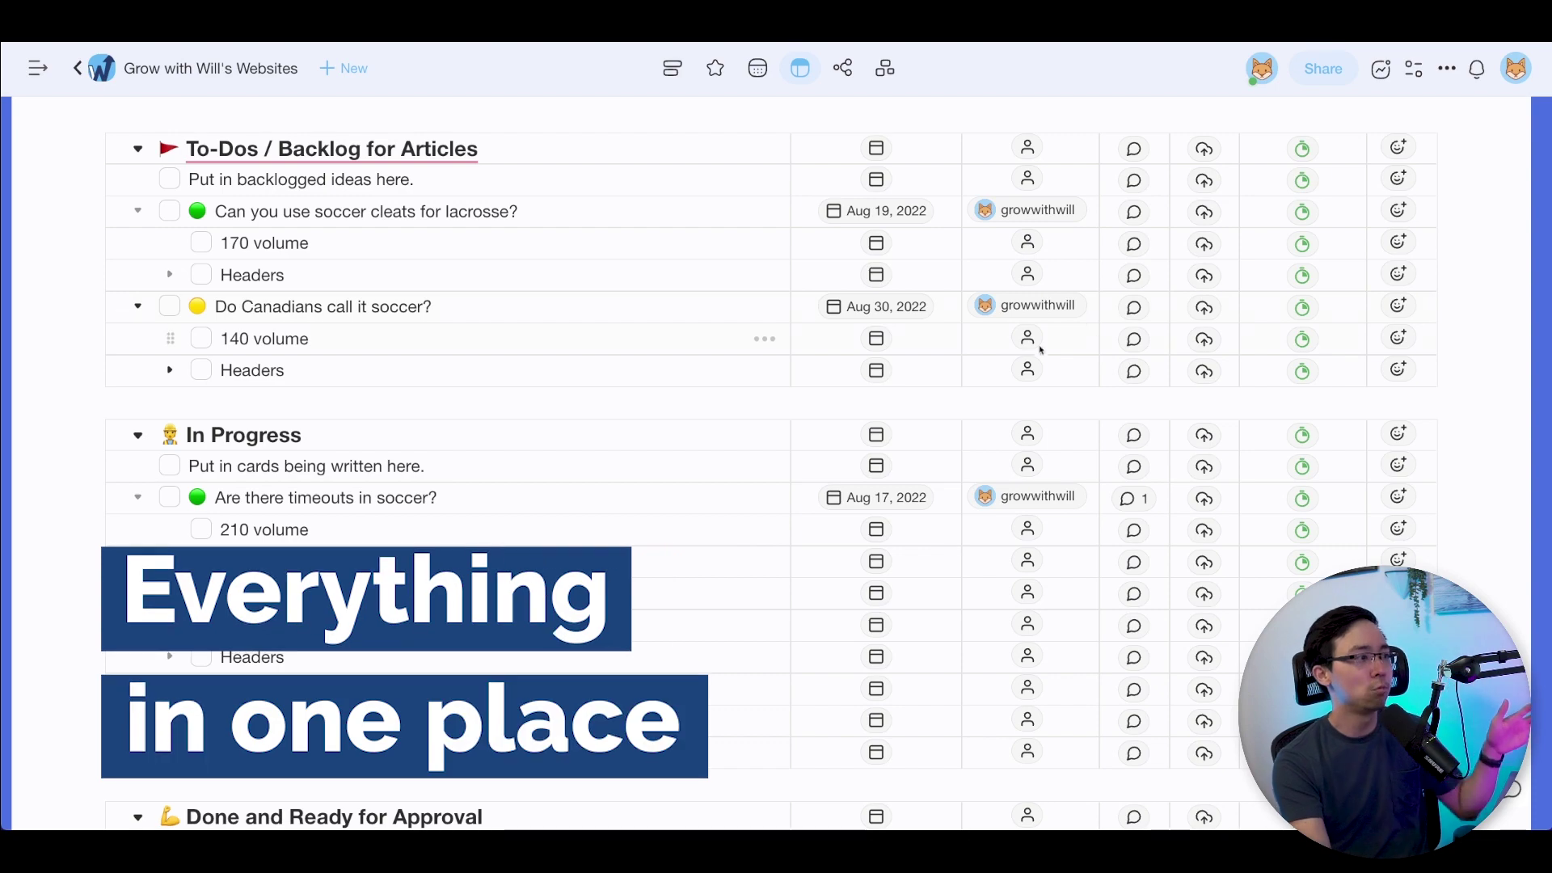
pyautogui.scroll(-1, 997, 458)
pyautogui.click(876, 561)
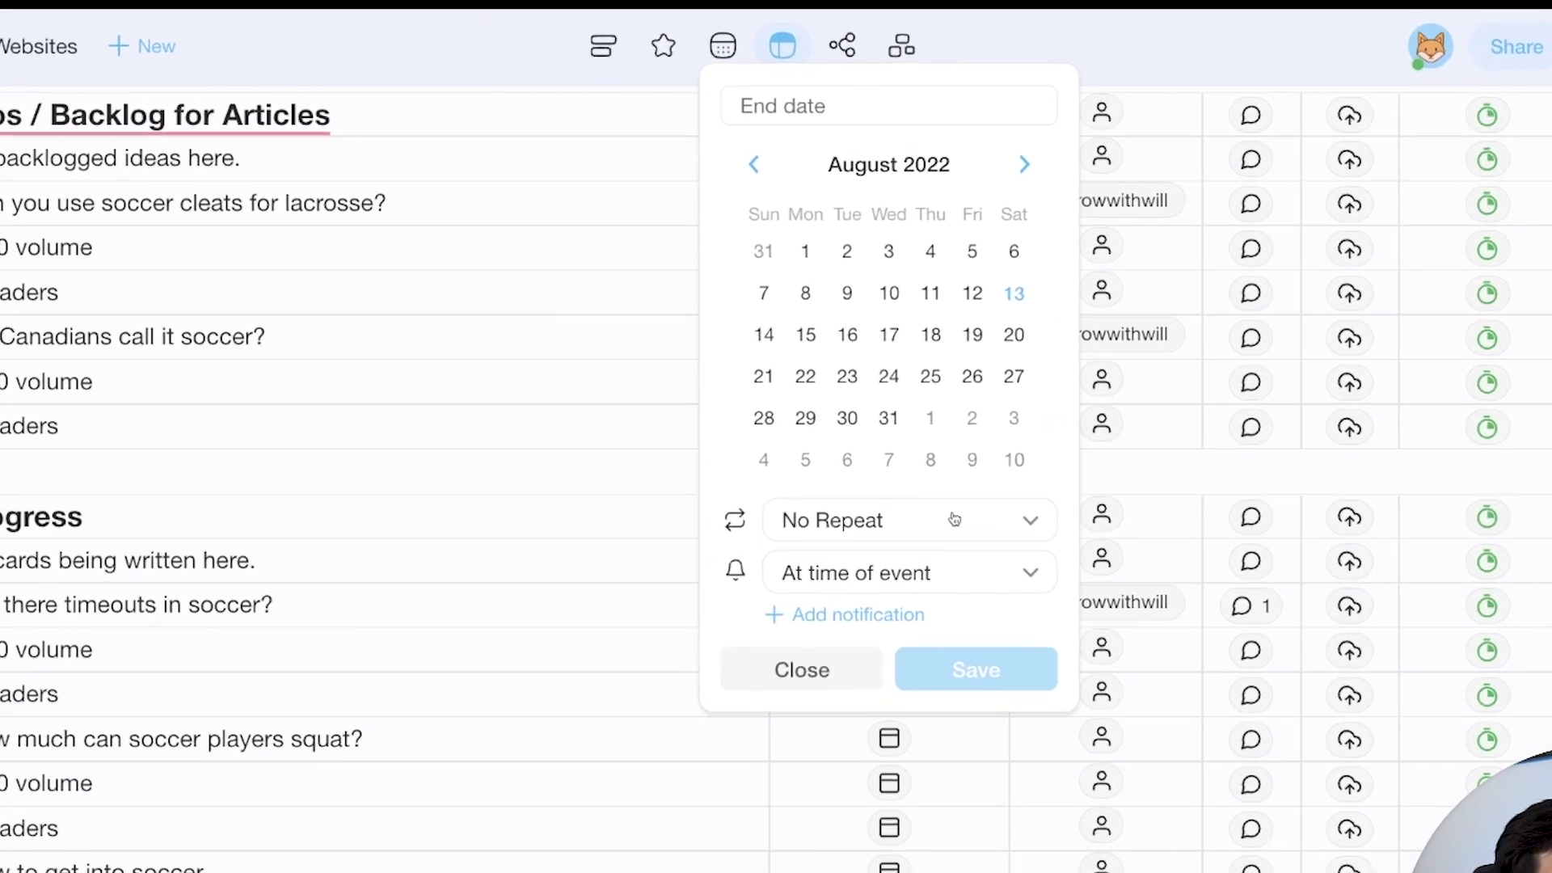
pyautogui.click(809, 505)
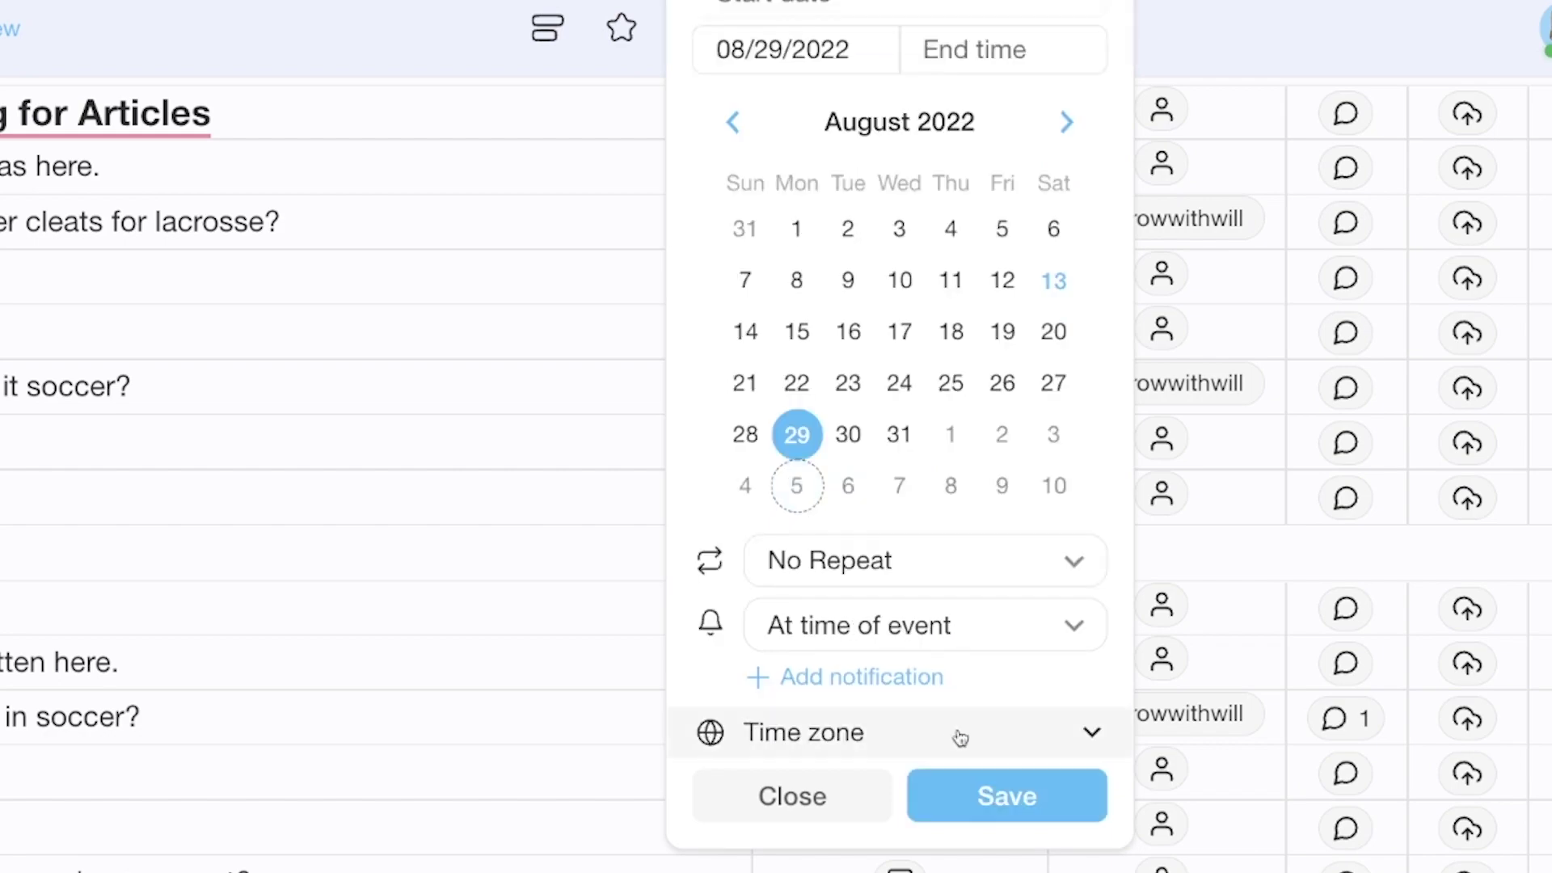
pyautogui.click(1004, 793)
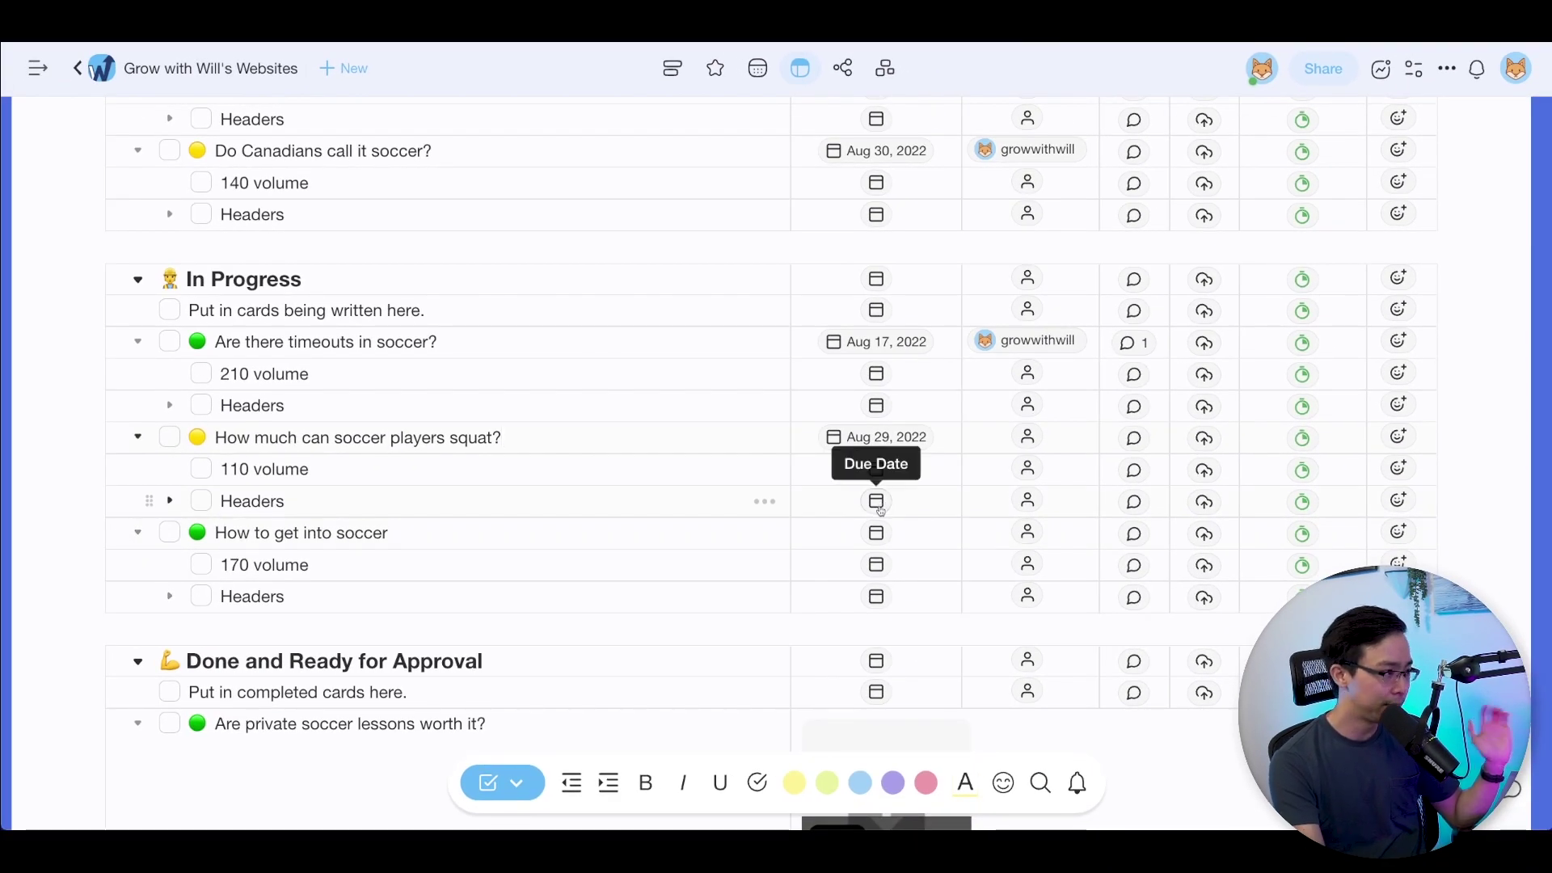
# - Set the due date of "How to get into soccer" to September 8, 2022
pyautogui.click(878, 502)
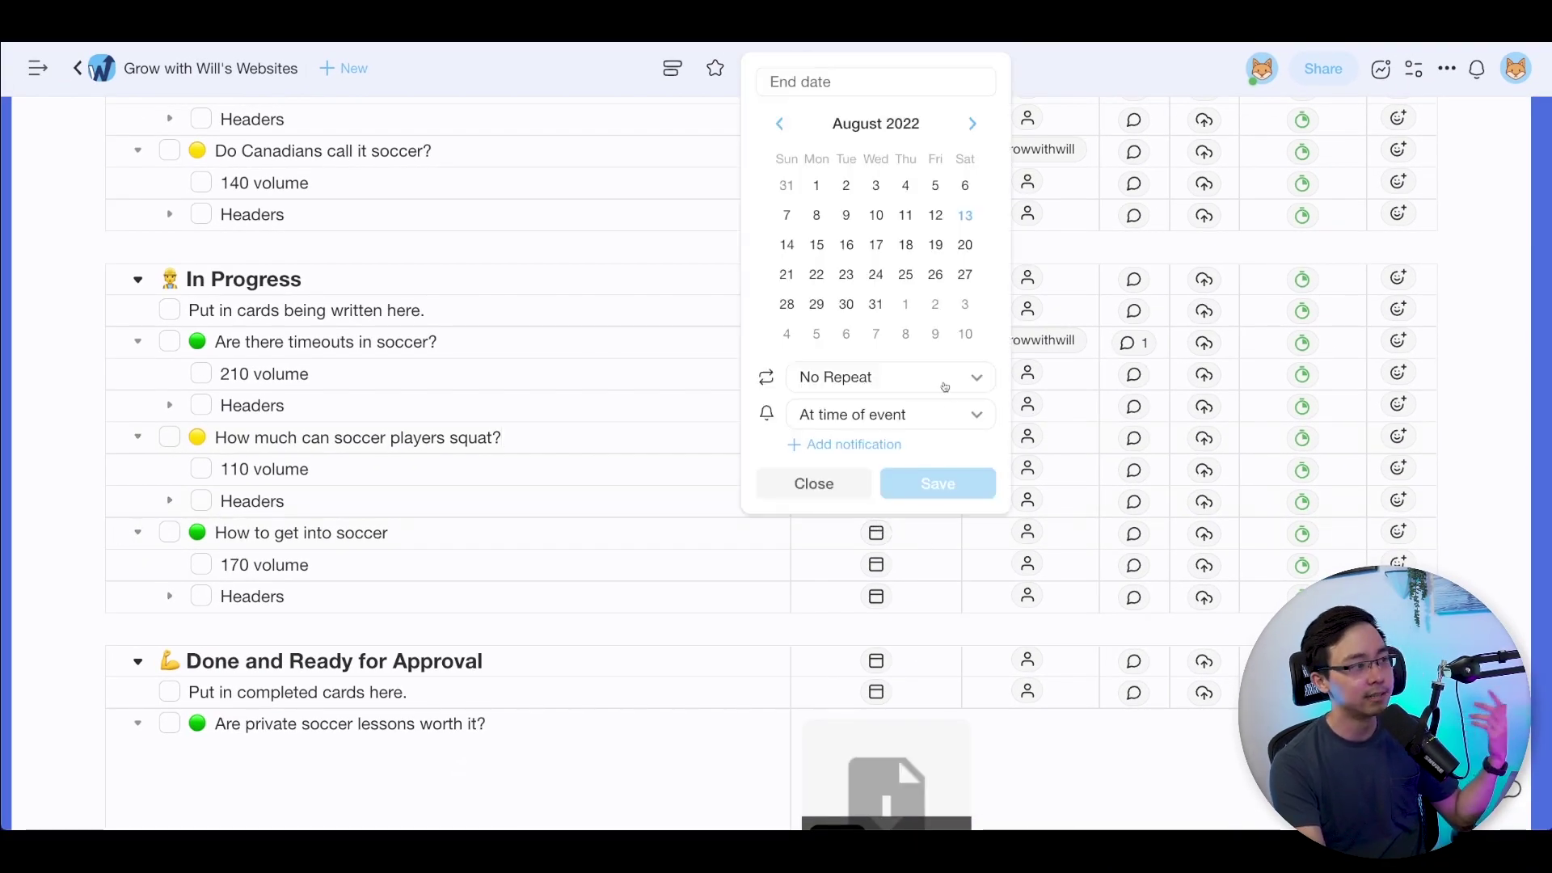
pyautogui.click(972, 123)
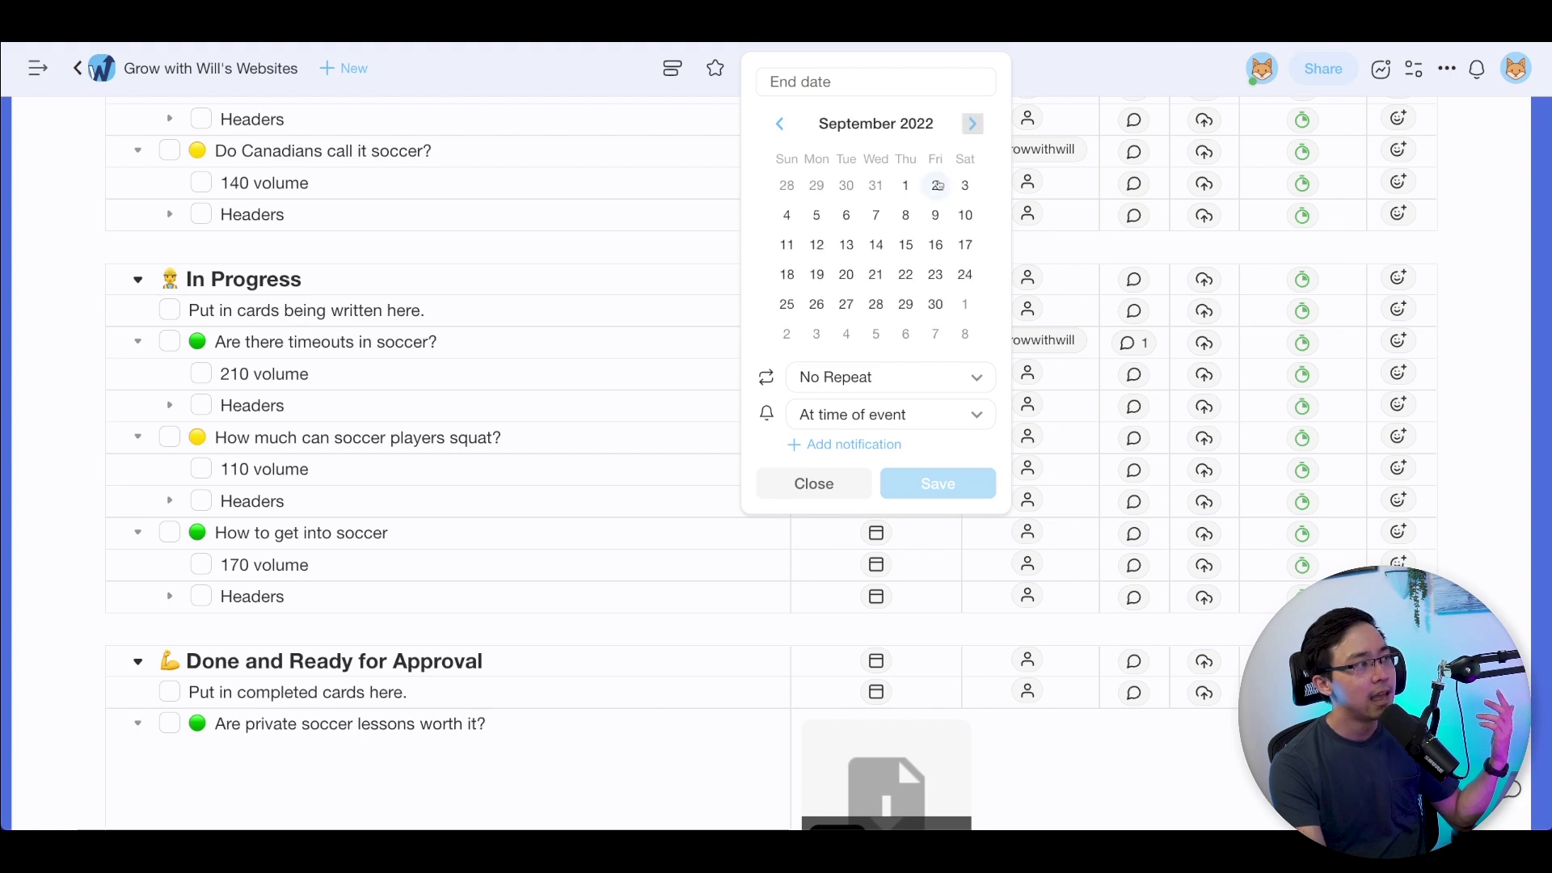
pyautogui.click(906, 218)
pyautogui.click(1095, 776)
# - Examine the repeat and notification options in the due date settings of "Is baseball harder than soccer?" and close them without saving
pyautogui.scroll(-2, 997, 607)
pyautogui.scroll(-3, 998, 607)
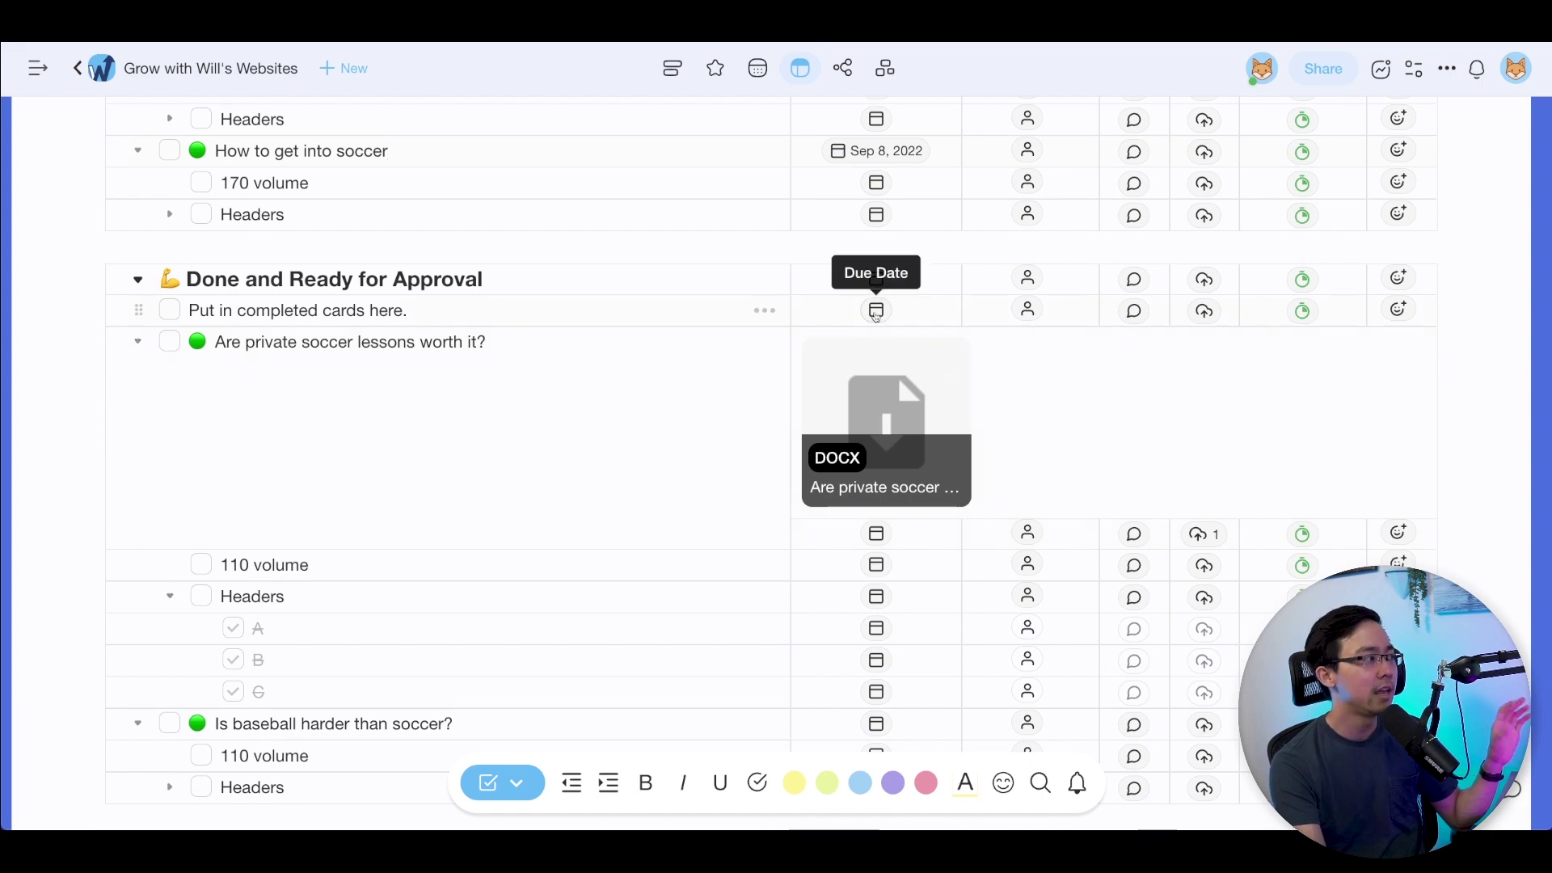
pyautogui.scroll(-2, 903, 483)
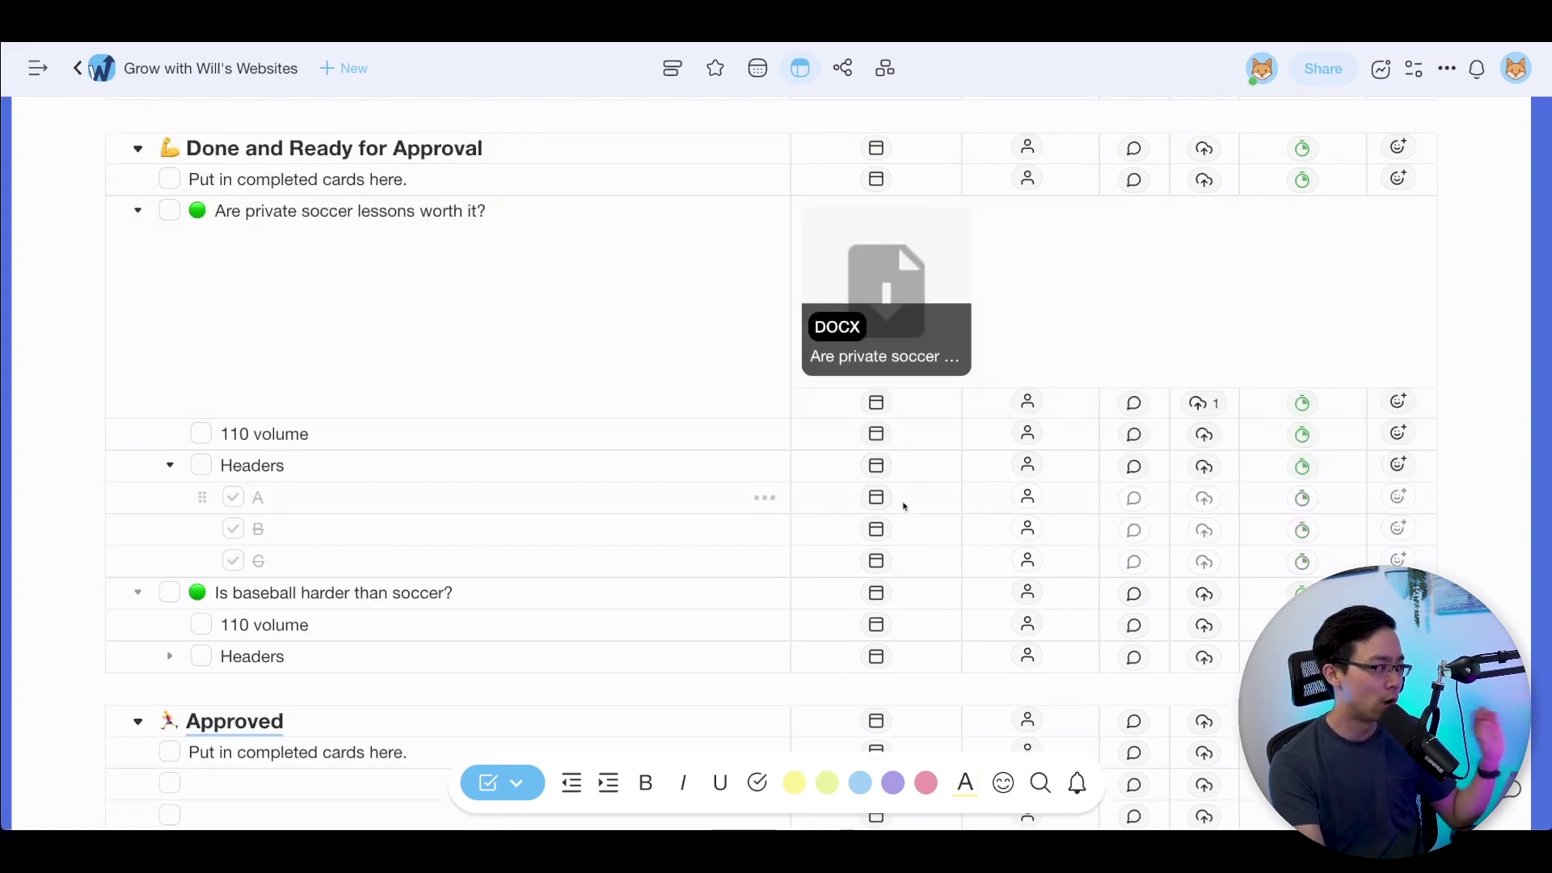
pyautogui.scroll(-2, 903, 483)
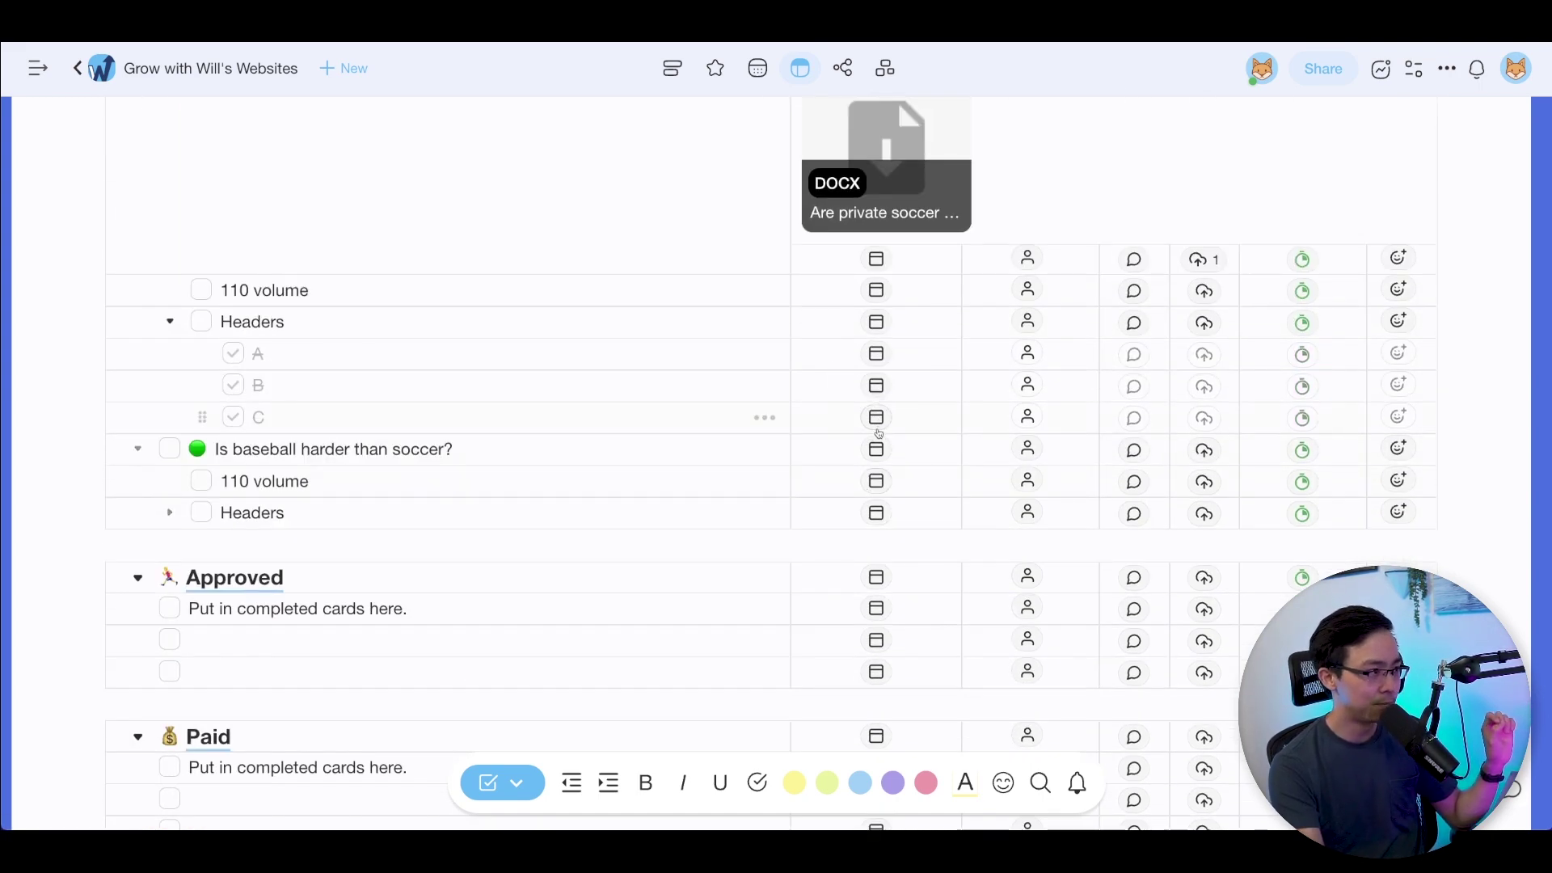
pyautogui.click(877, 450)
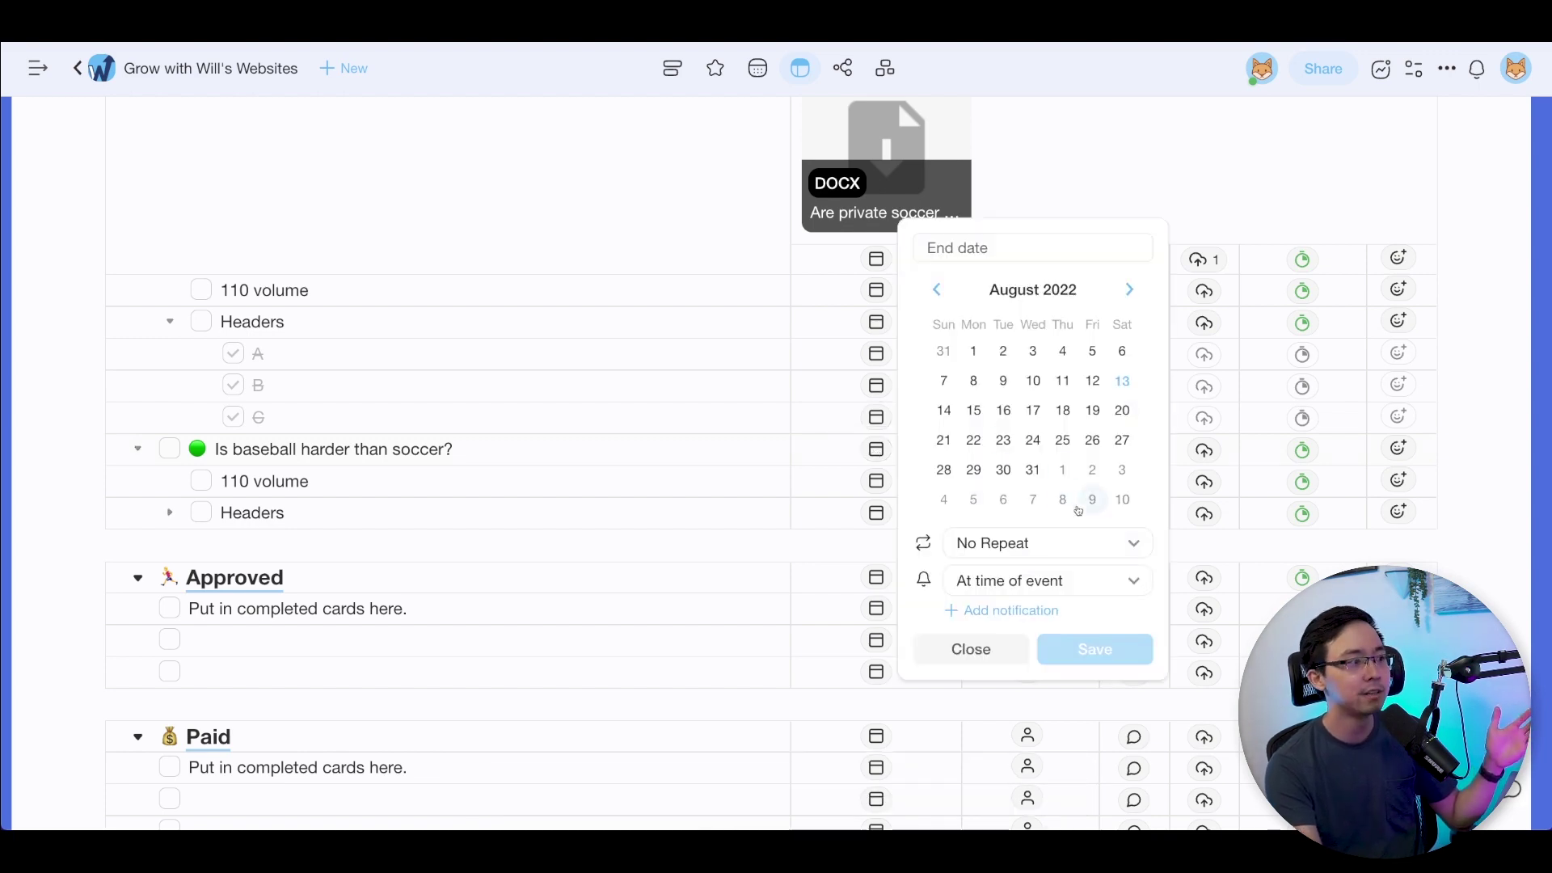
pyautogui.click(1055, 543)
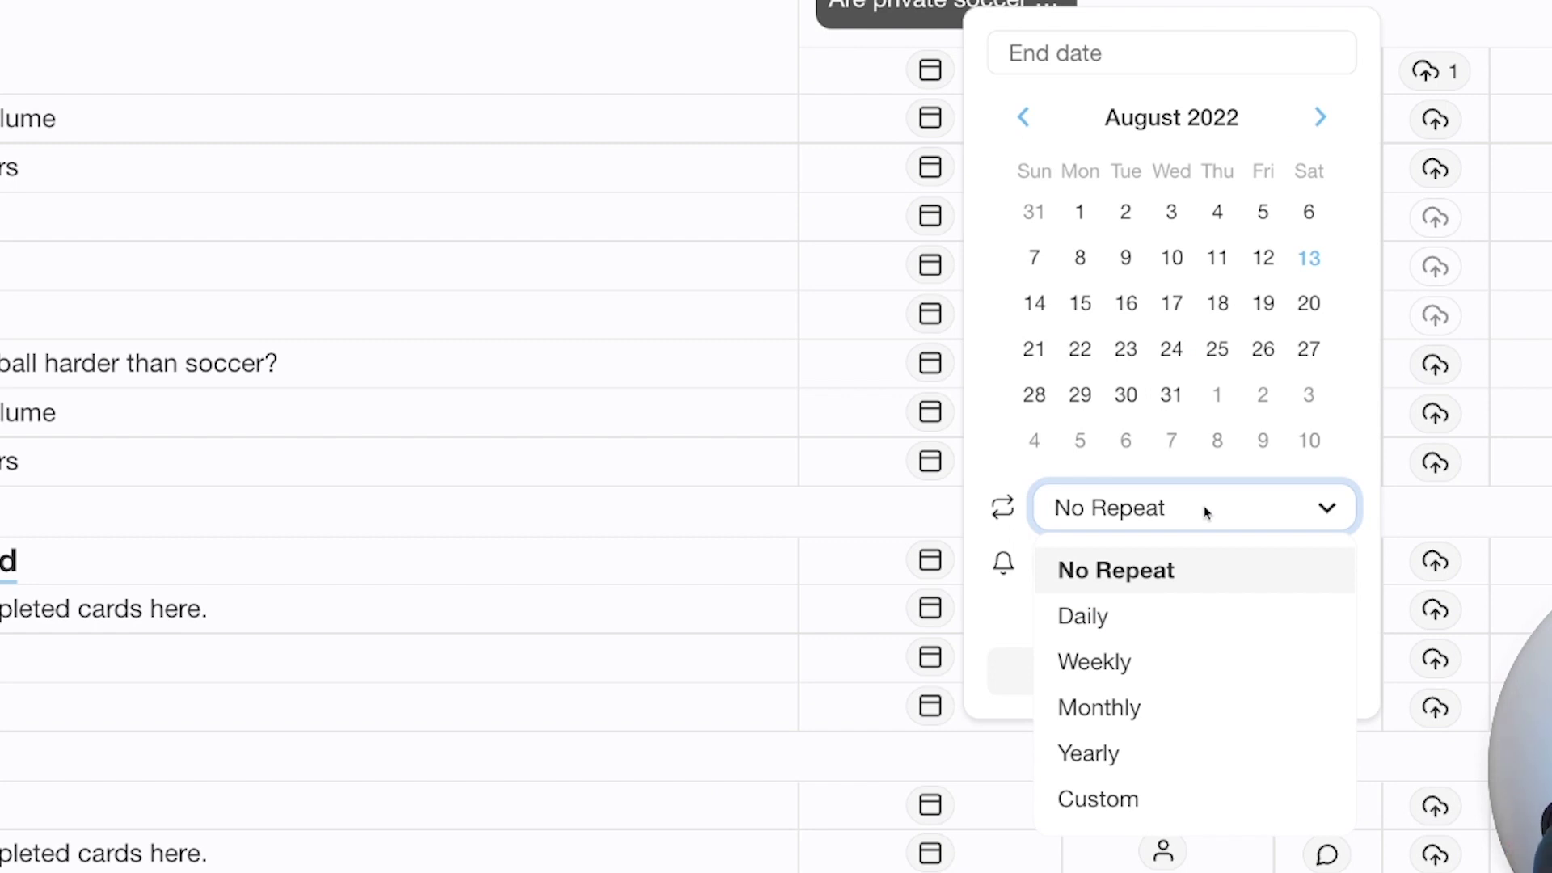
pyautogui.click(1204, 511)
pyautogui.click(1202, 575)
pyautogui.click(1199, 580)
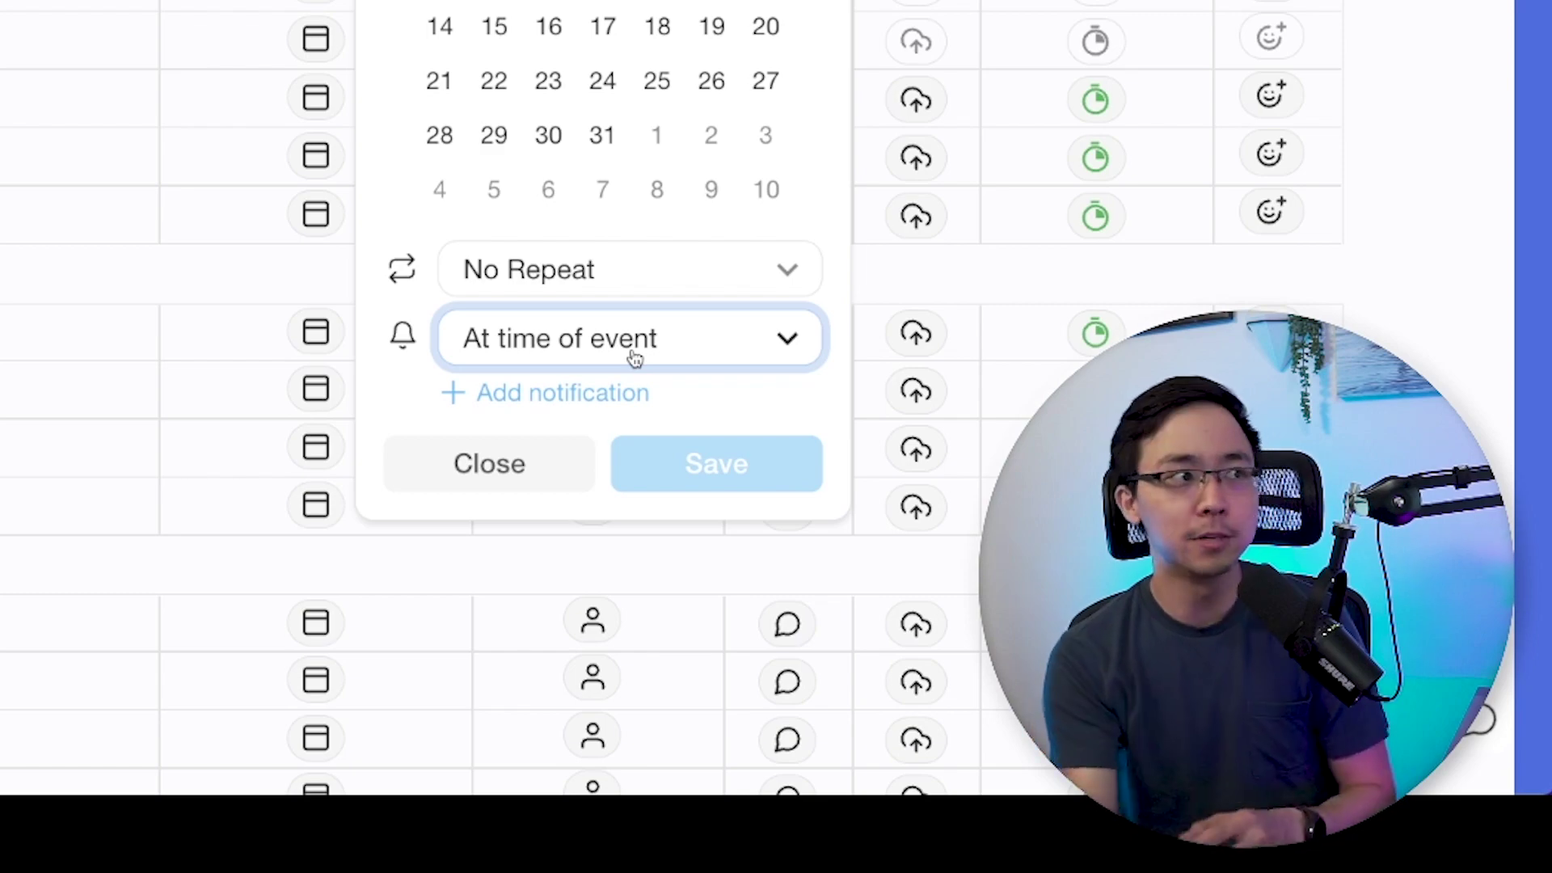
pyautogui.press('Escape')
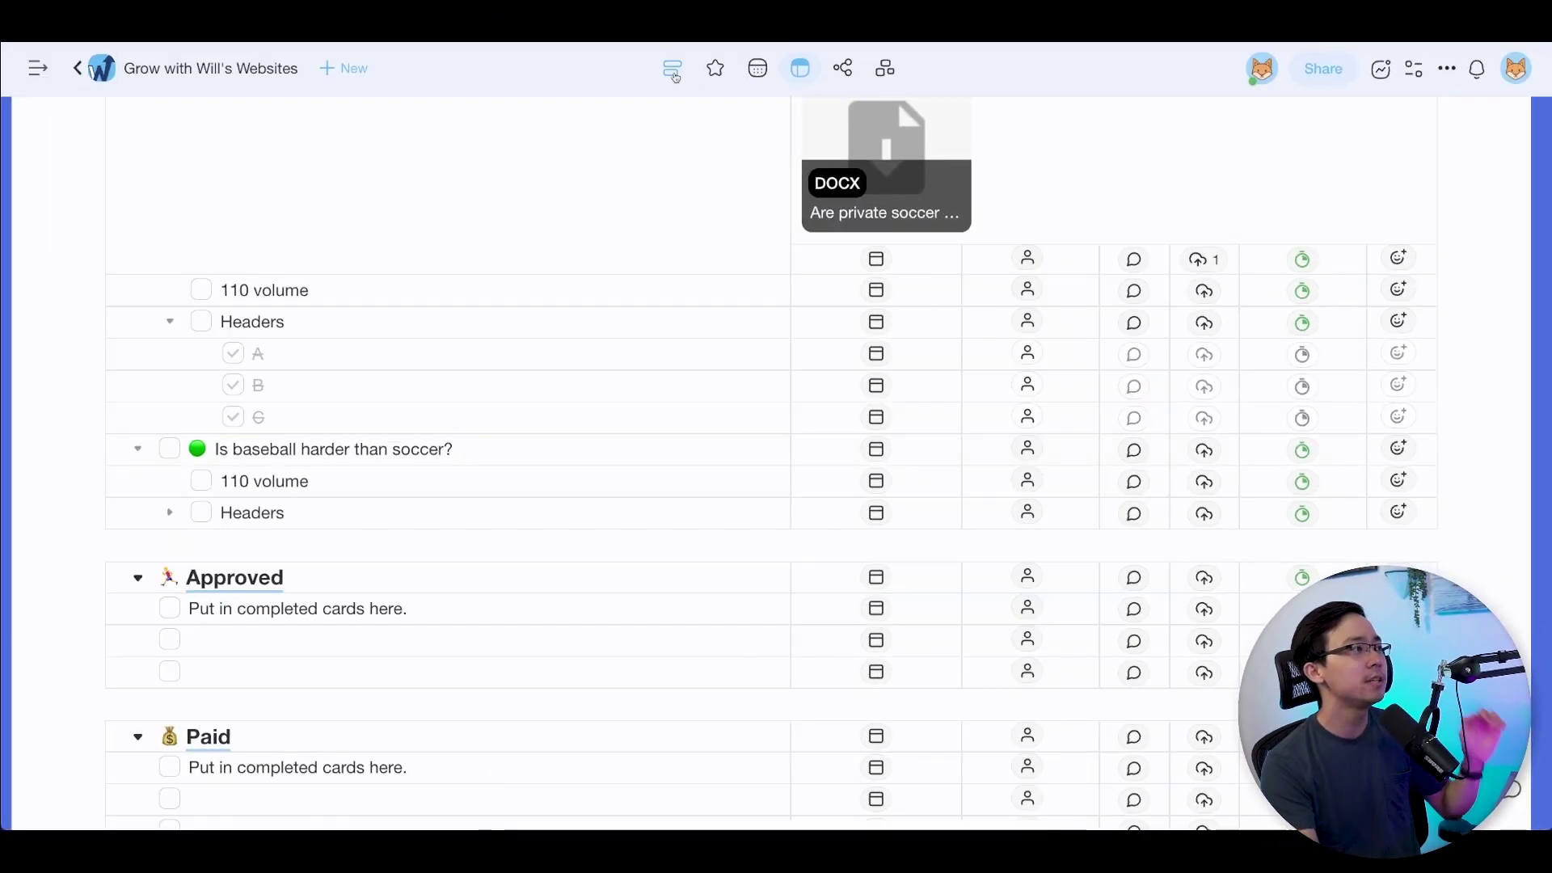
# - In the list view, try the "/next week" date command on the Headers task under "Can you use soccer cleats for lacrosse?"
pyautogui.click(671, 69)
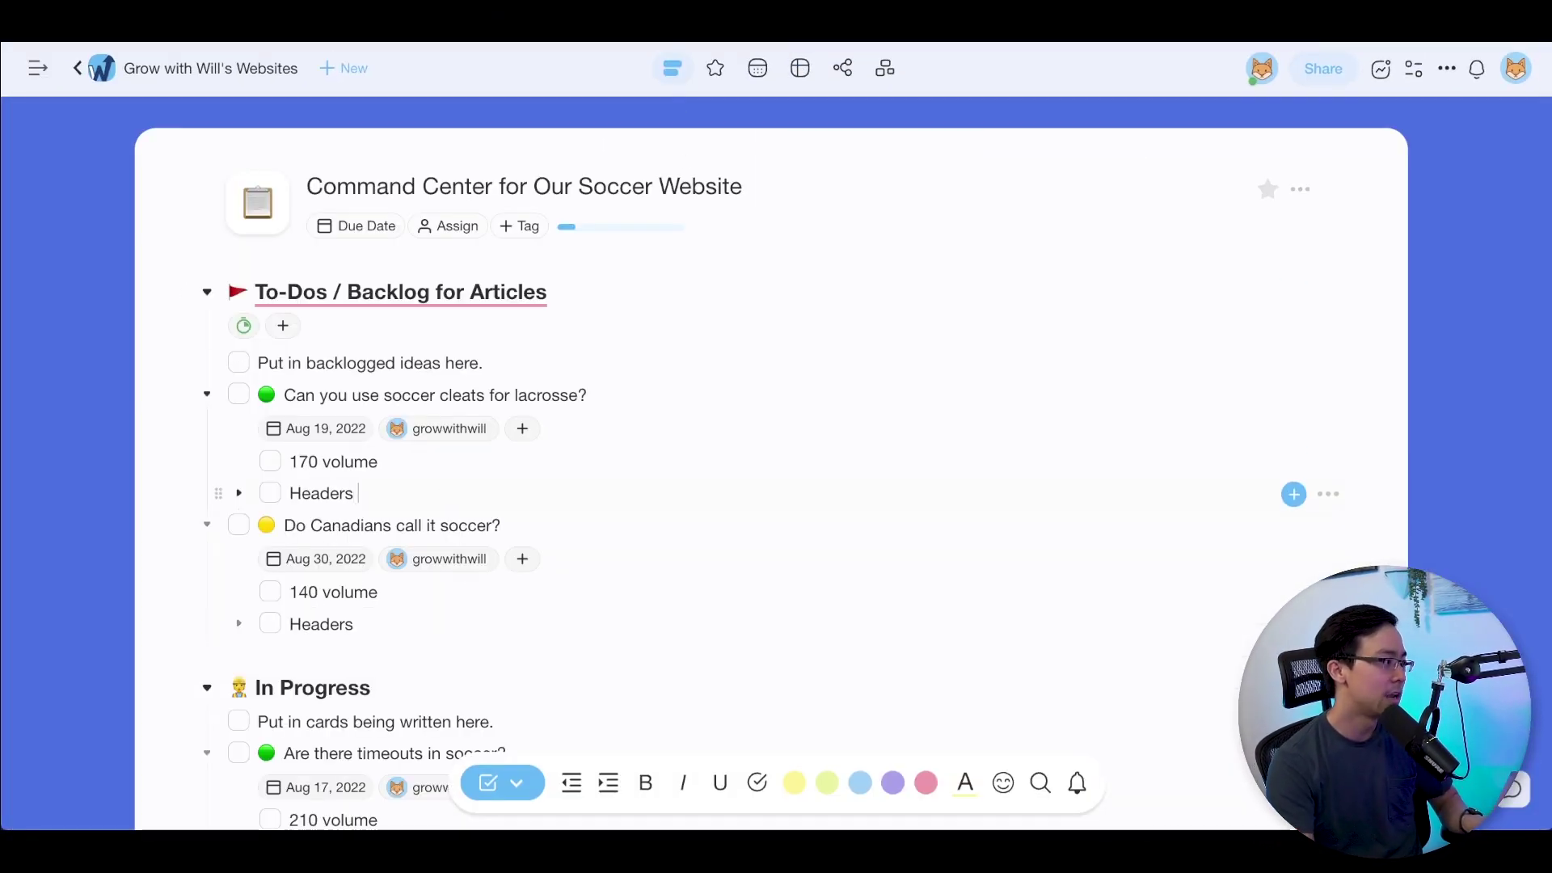
pyautogui.write('/')
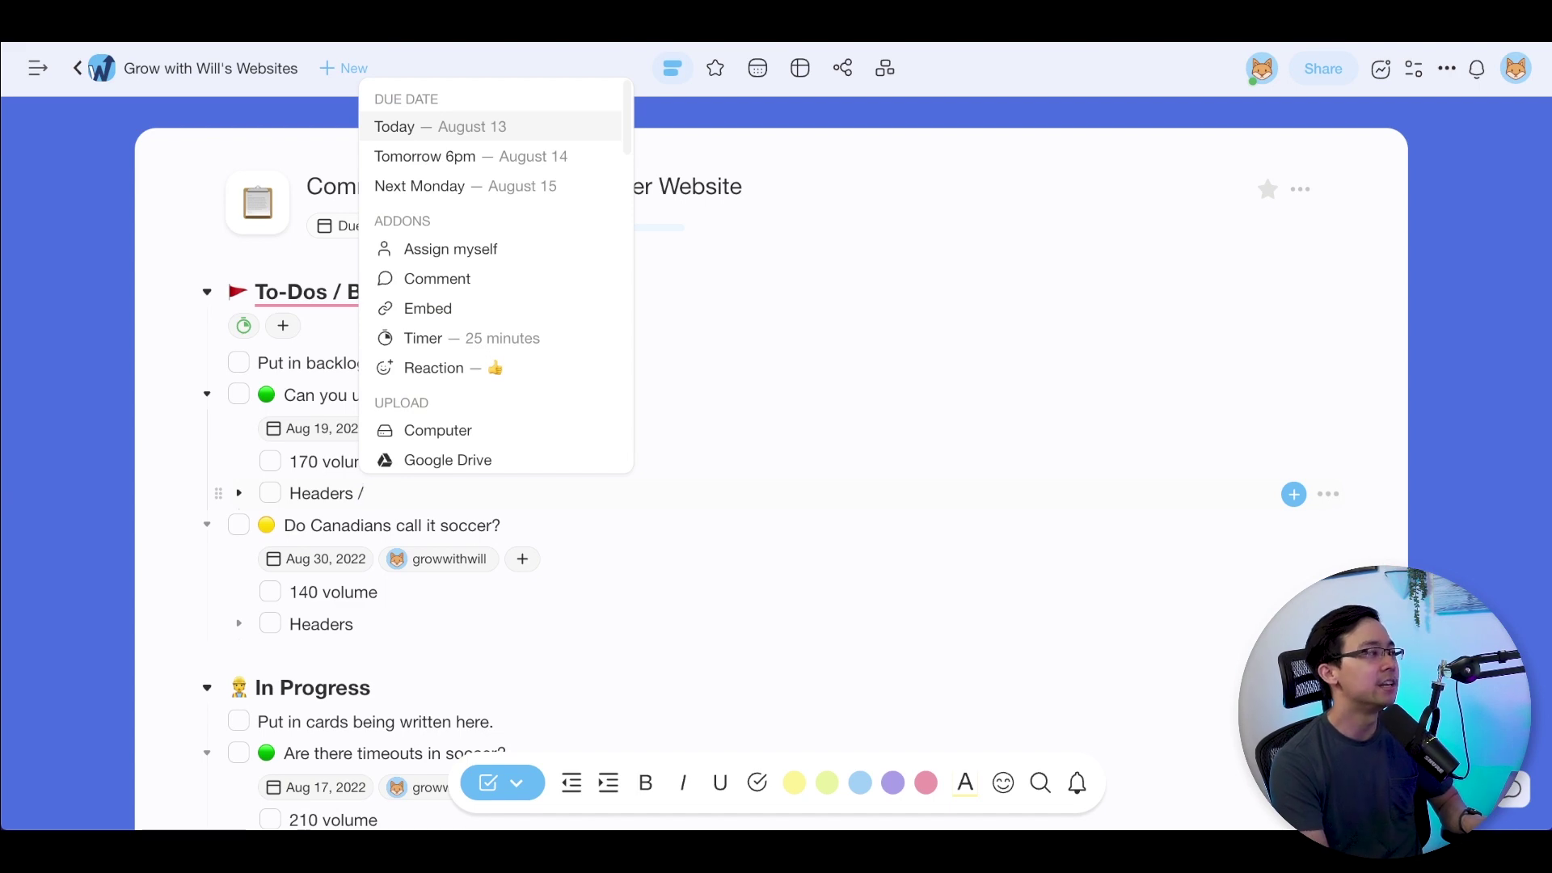
pyautogui.write('next week')
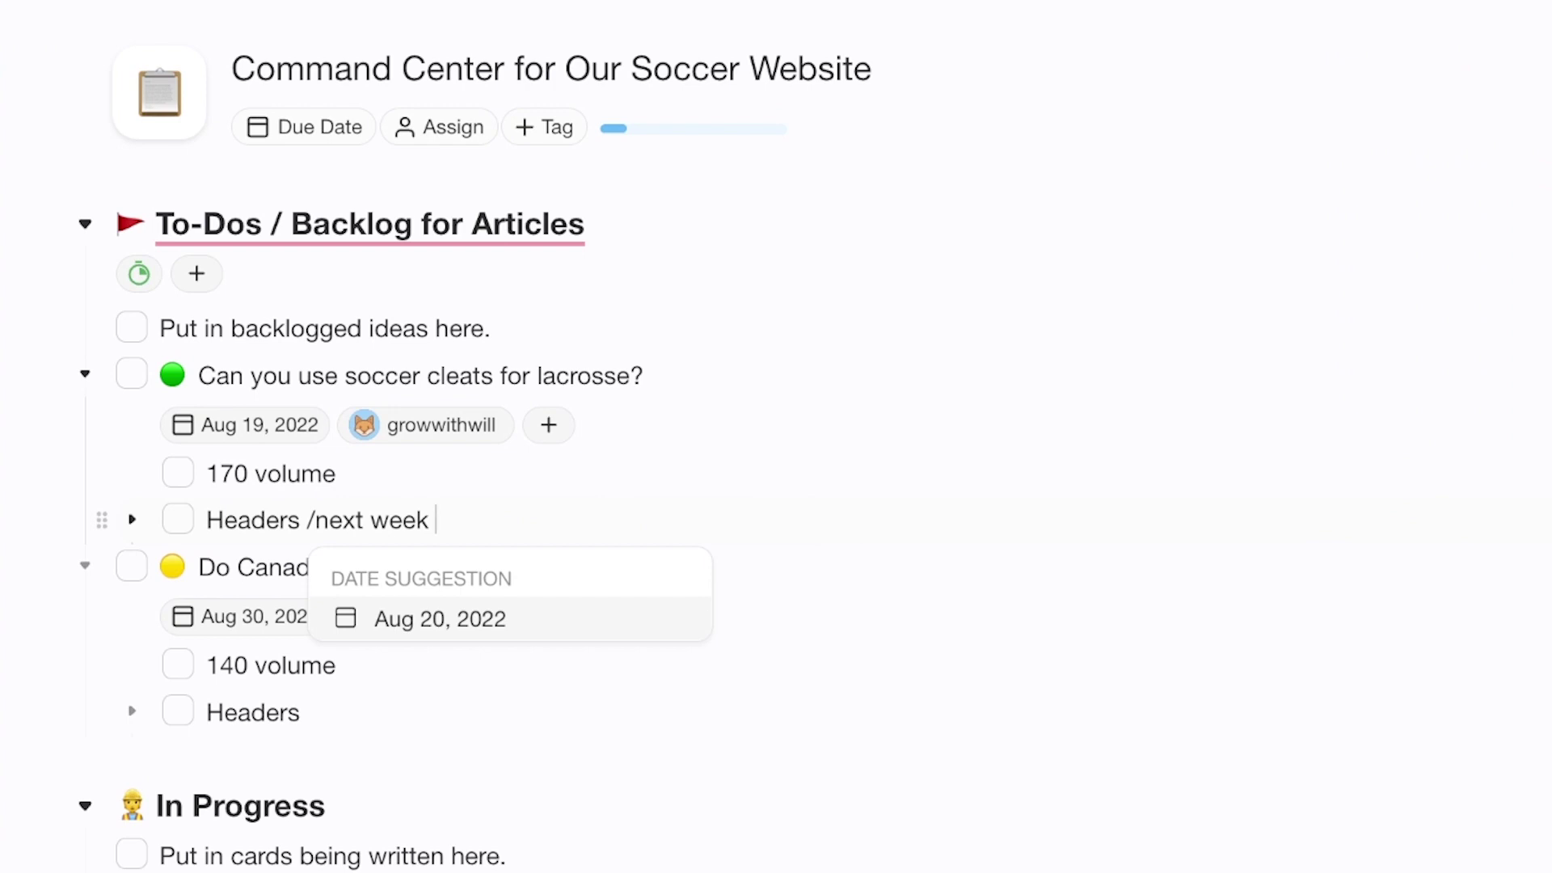
pyautogui.press('Escape')
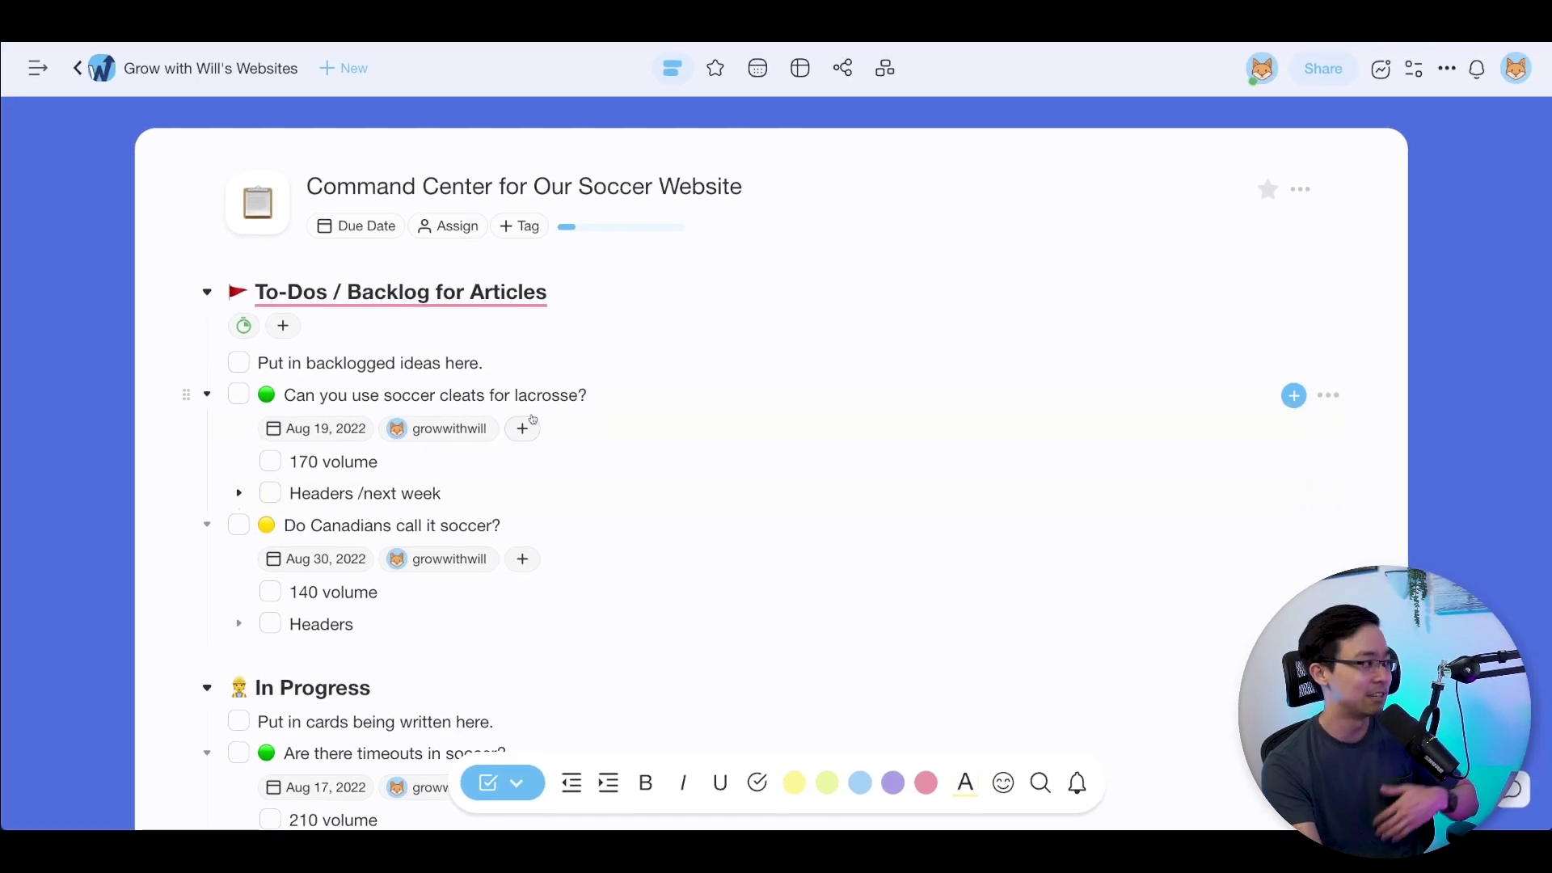
# - Delete the "/next week" text from the Headers task under "Can you use soccer cleats for lacrosse?"
pyautogui.press('BackSpace')
pyautogui.press('BackSpace')
pyautogui.press('BackSpace')
pyautogui.press('BackSpace')
pyautogui.press('BackSpace')
pyautogui.press('BackSpace')
pyautogui.press('BackSpace')
pyautogui.press('BackSpace')
pyautogui.press('BackSpace')
pyautogui.press('BackSpace')
pyautogui.press('BackSpace')
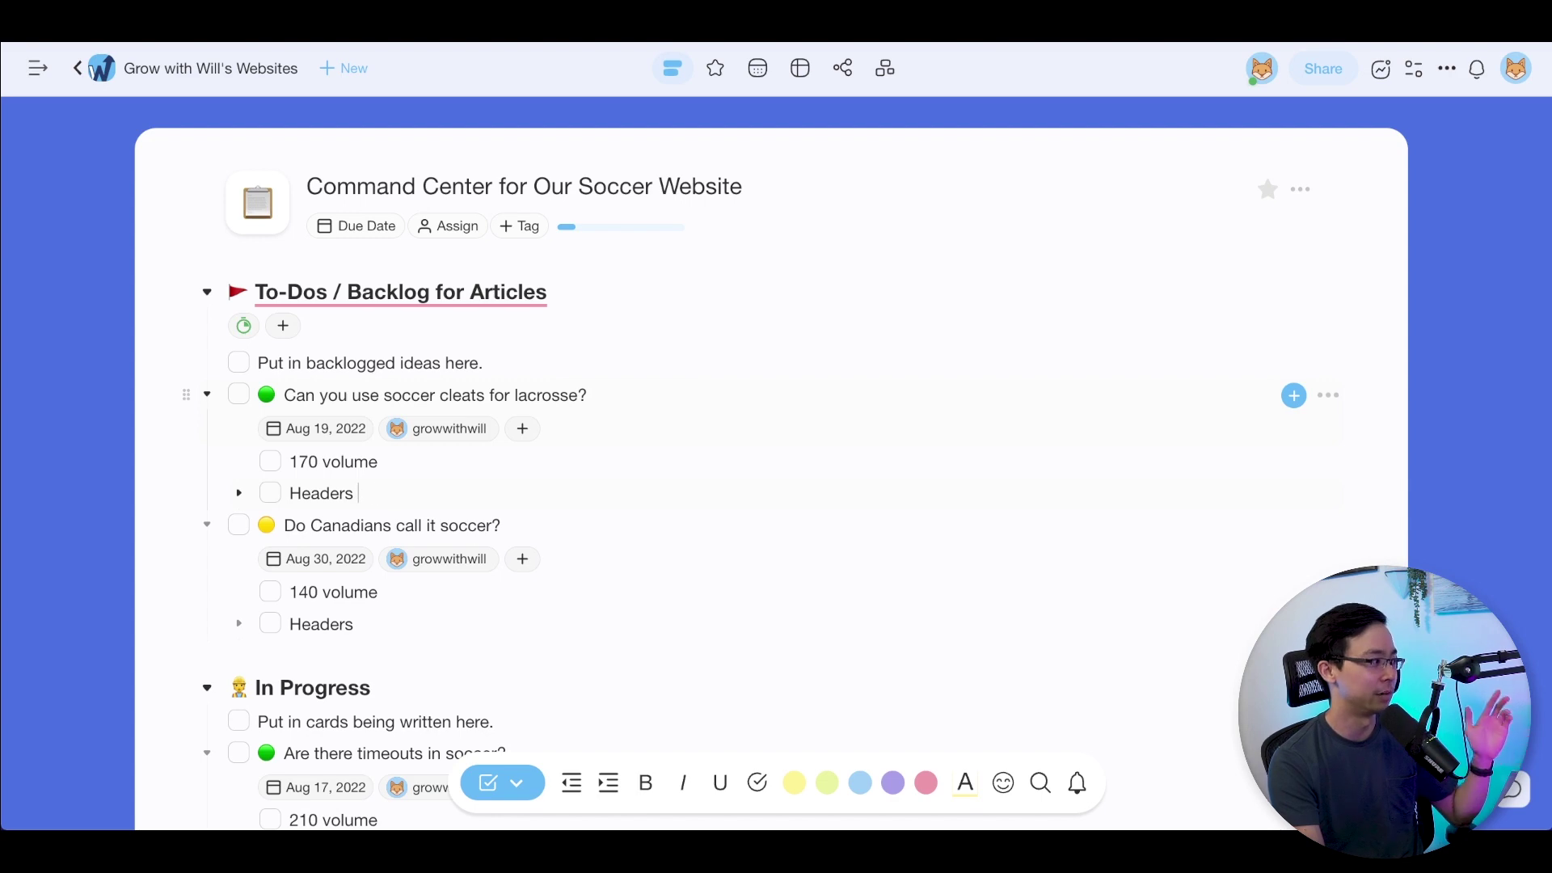
# - Review the due dates and assignees in the table view and open the comments of "Are there timeouts in soccer?"
pyautogui.click(800, 68)
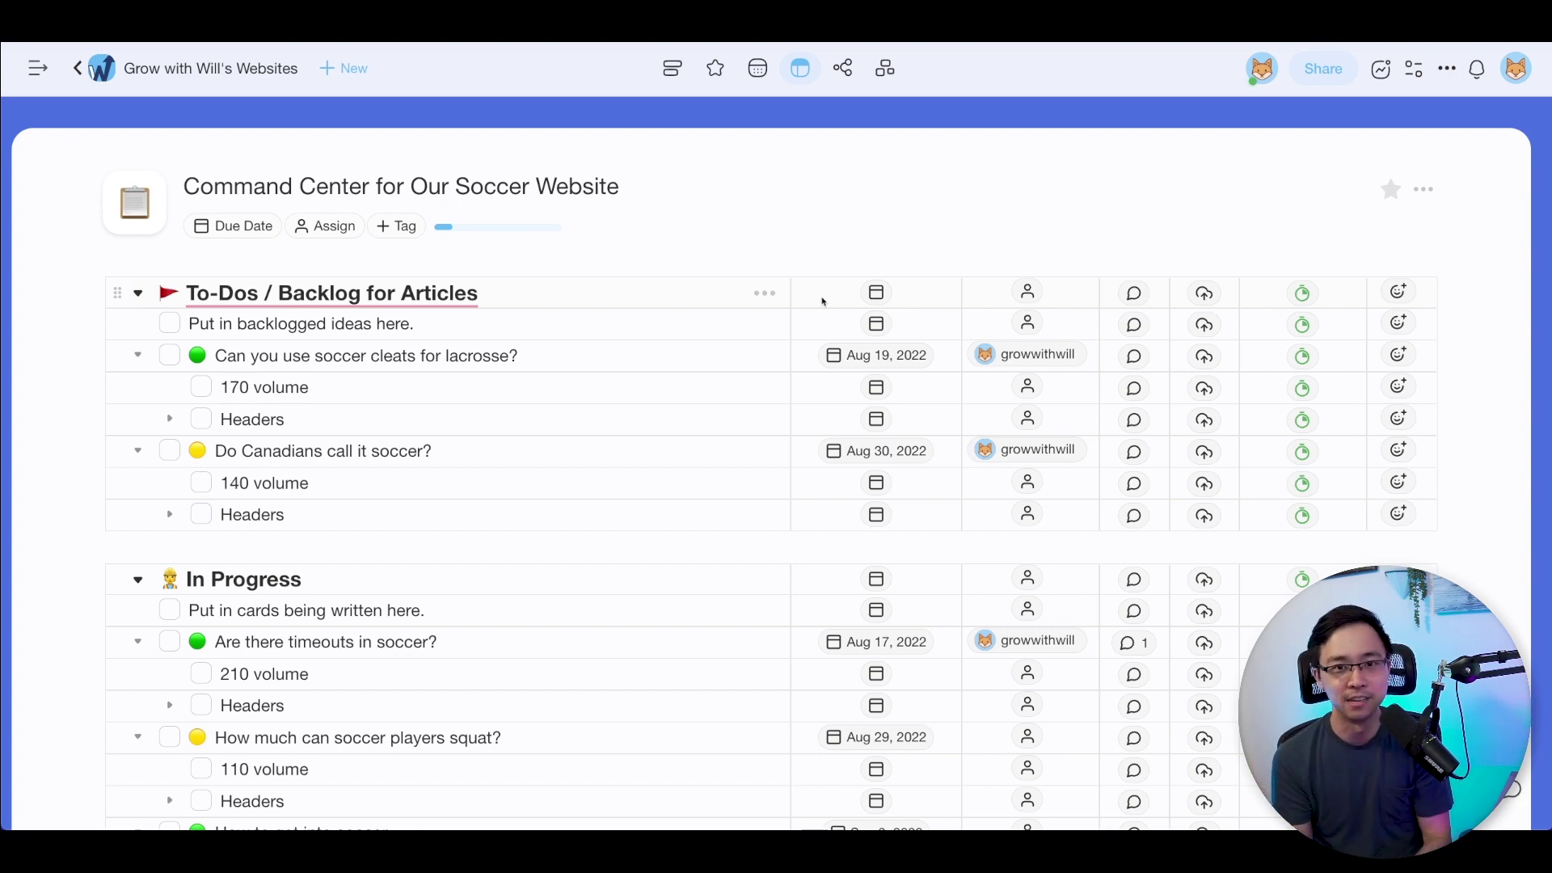
pyautogui.scroll(-3, 872, 299)
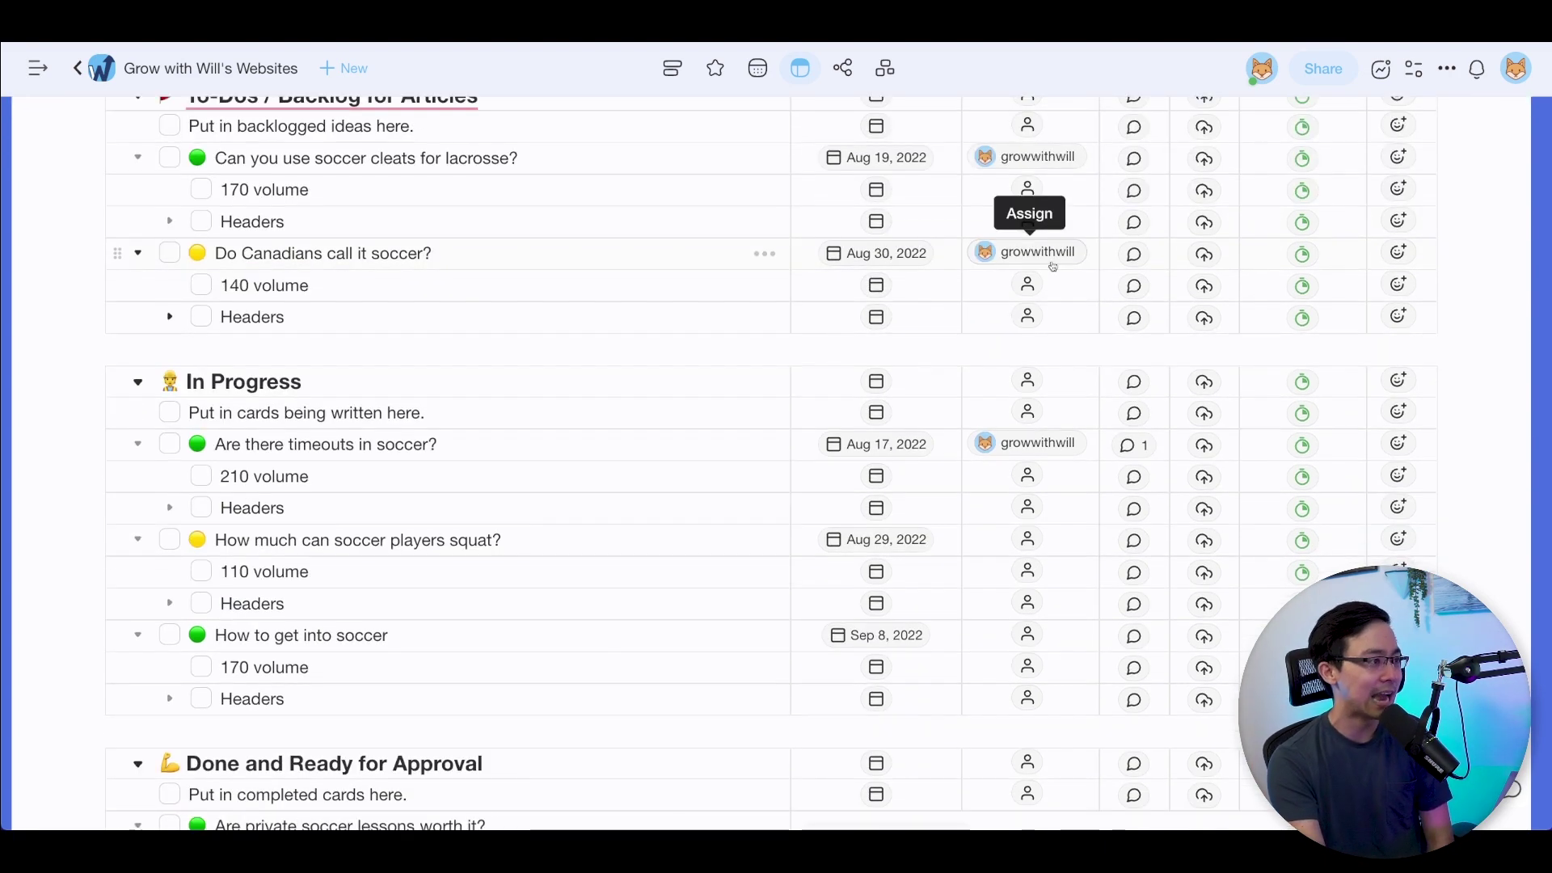
pyautogui.scroll(3, 1067, 307)
pyautogui.scroll(-2, 1083, 347)
pyautogui.scroll(-2, 1115, 331)
pyautogui.scroll(3, 1180, 316)
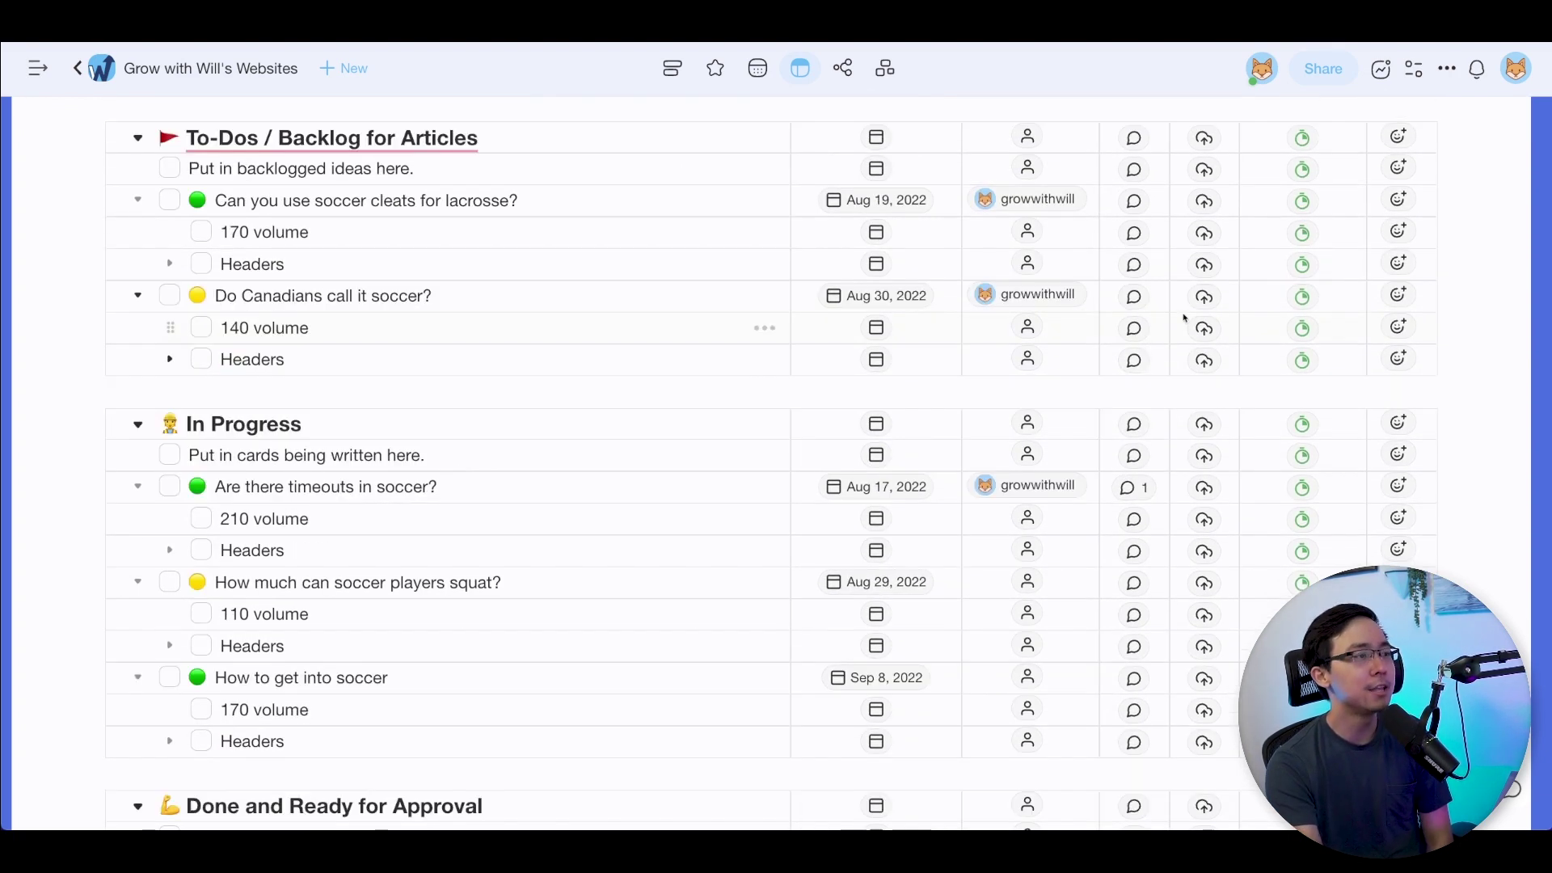
pyautogui.scroll(1, 1185, 317)
pyautogui.scroll(-4, 1213, 453)
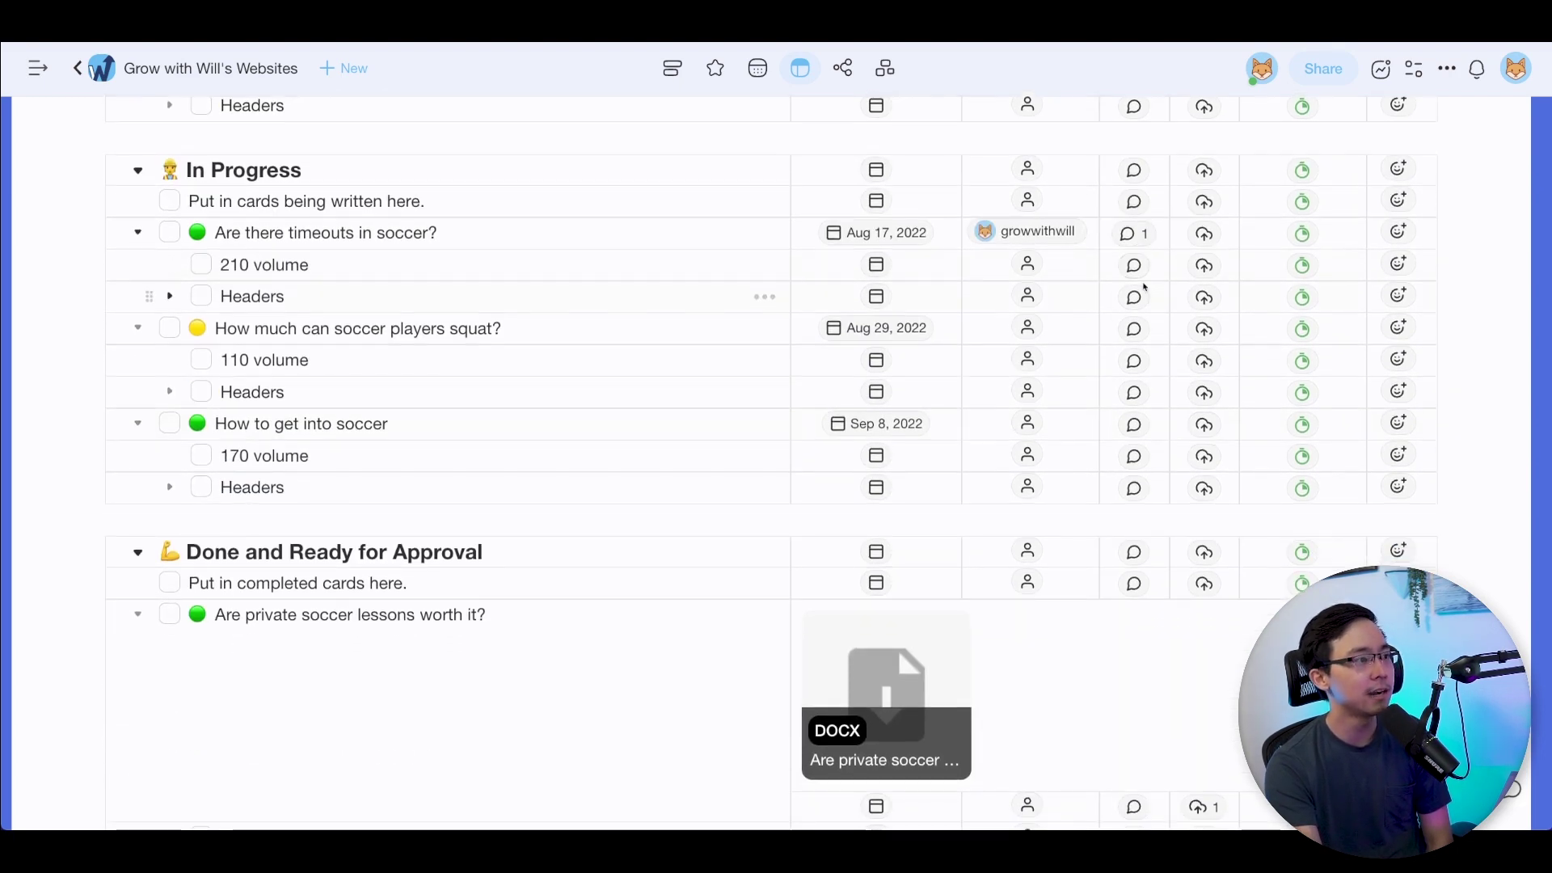
pyautogui.click(1134, 234)
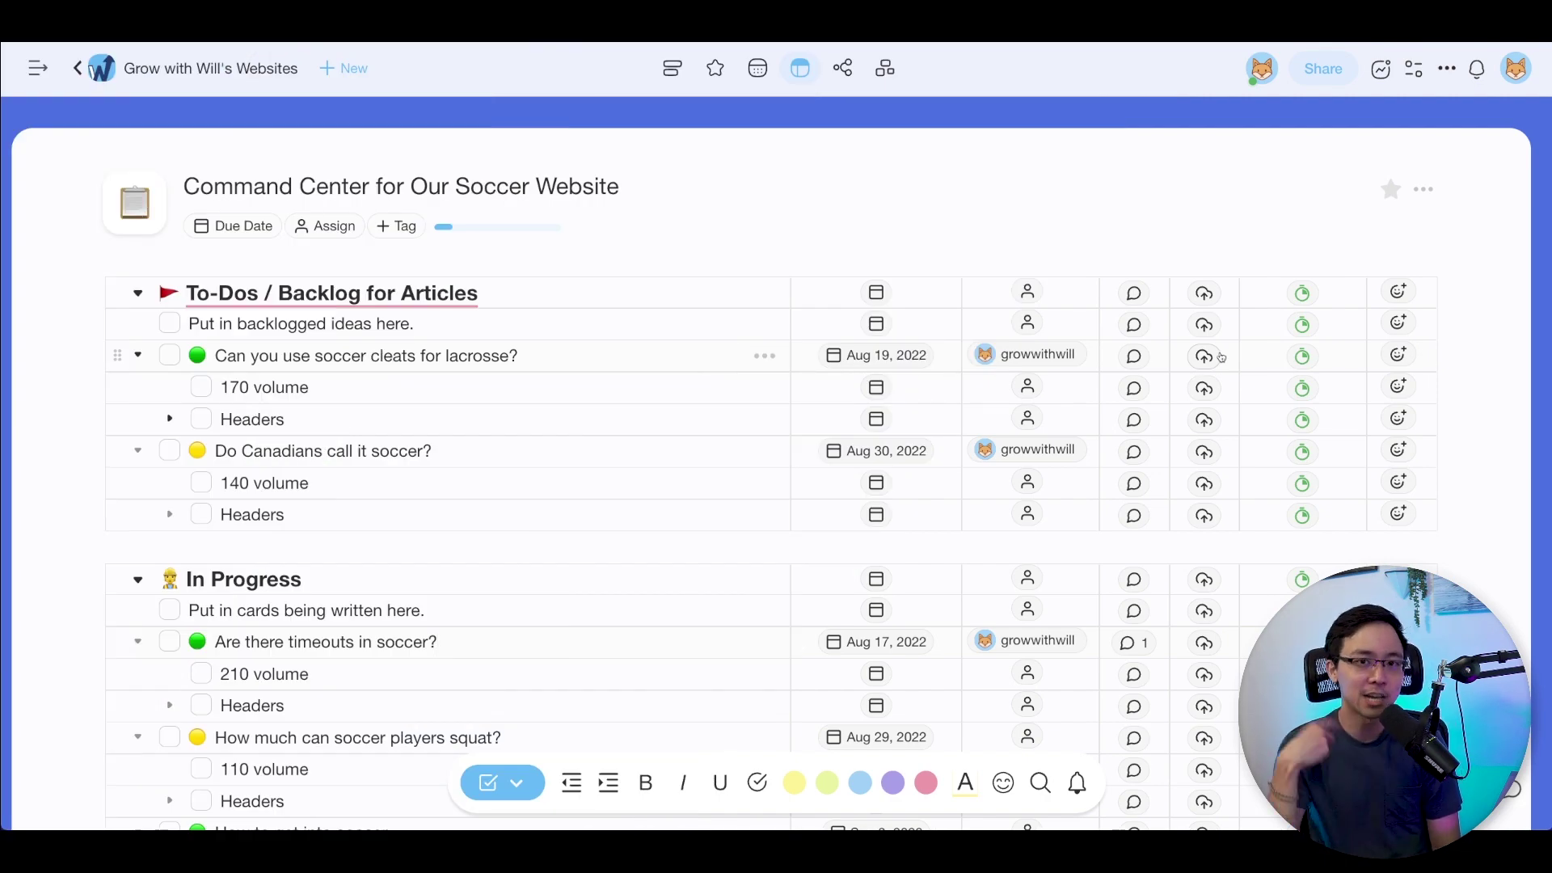
# - Check the file upload sources for "Can you use soccer cleats for lacrosse?" and the timer of the To-Dos / Backlog for Articles heading
pyautogui.click(1205, 356)
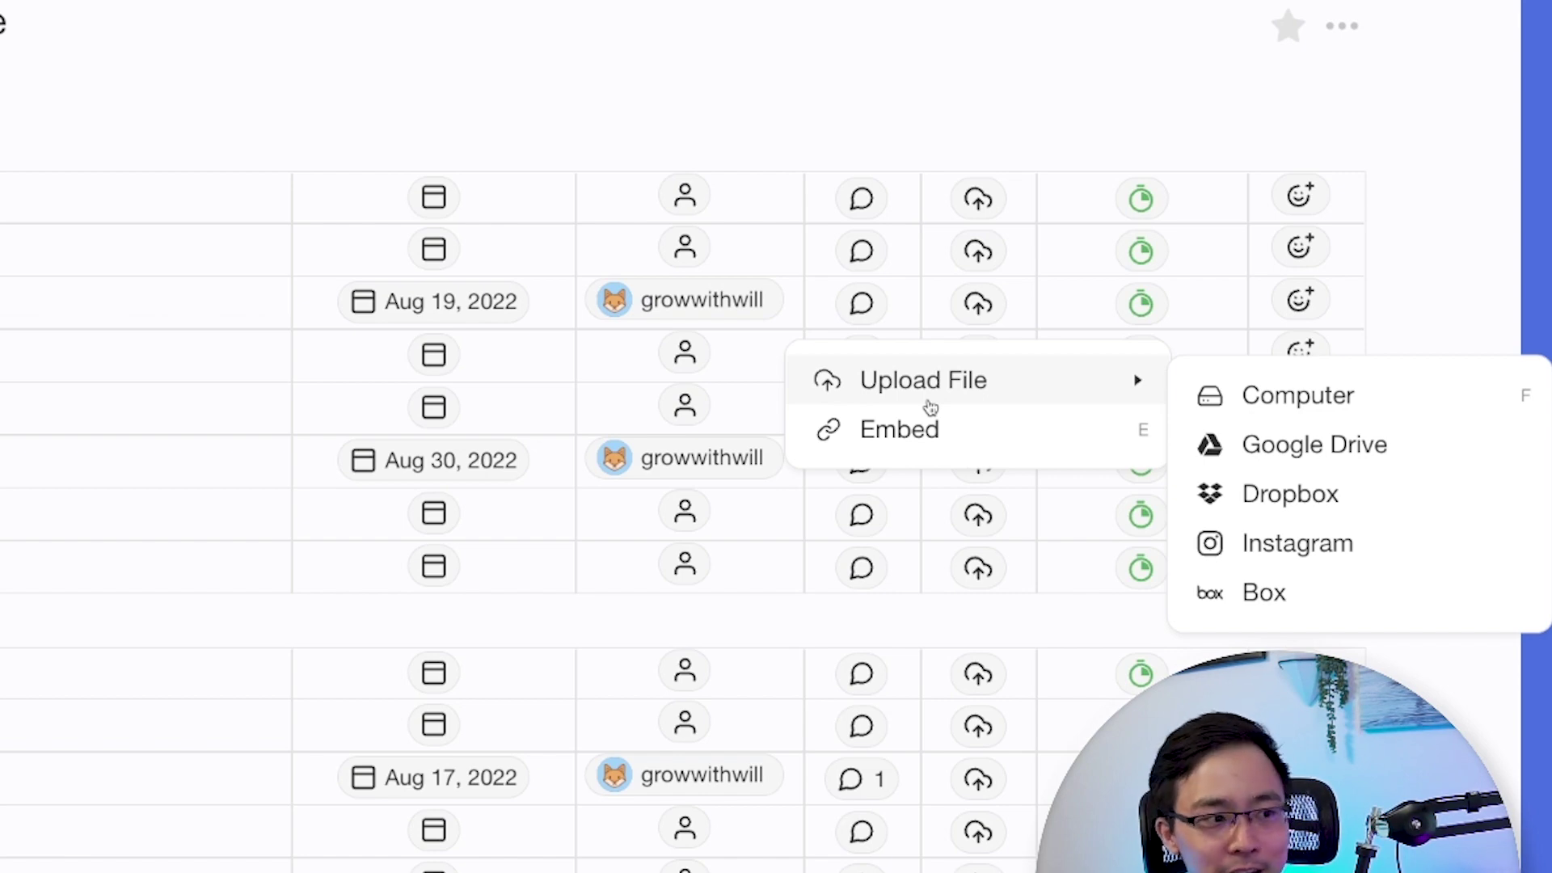
pyautogui.scroll(-2, 1086, 207)
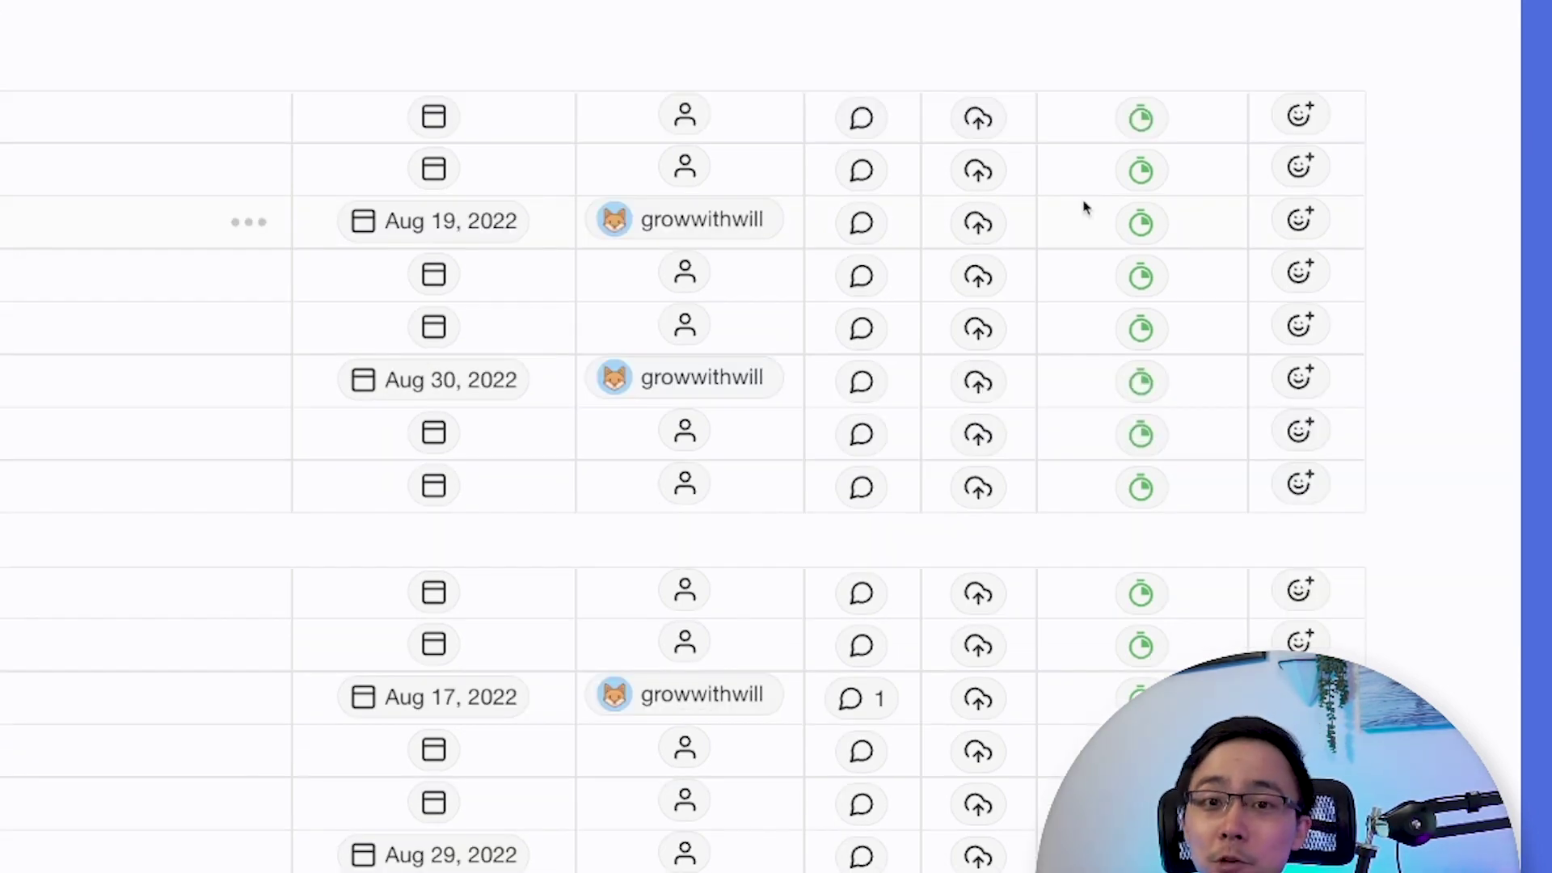
pyautogui.click(1141, 118)
pyautogui.click(1112, 62)
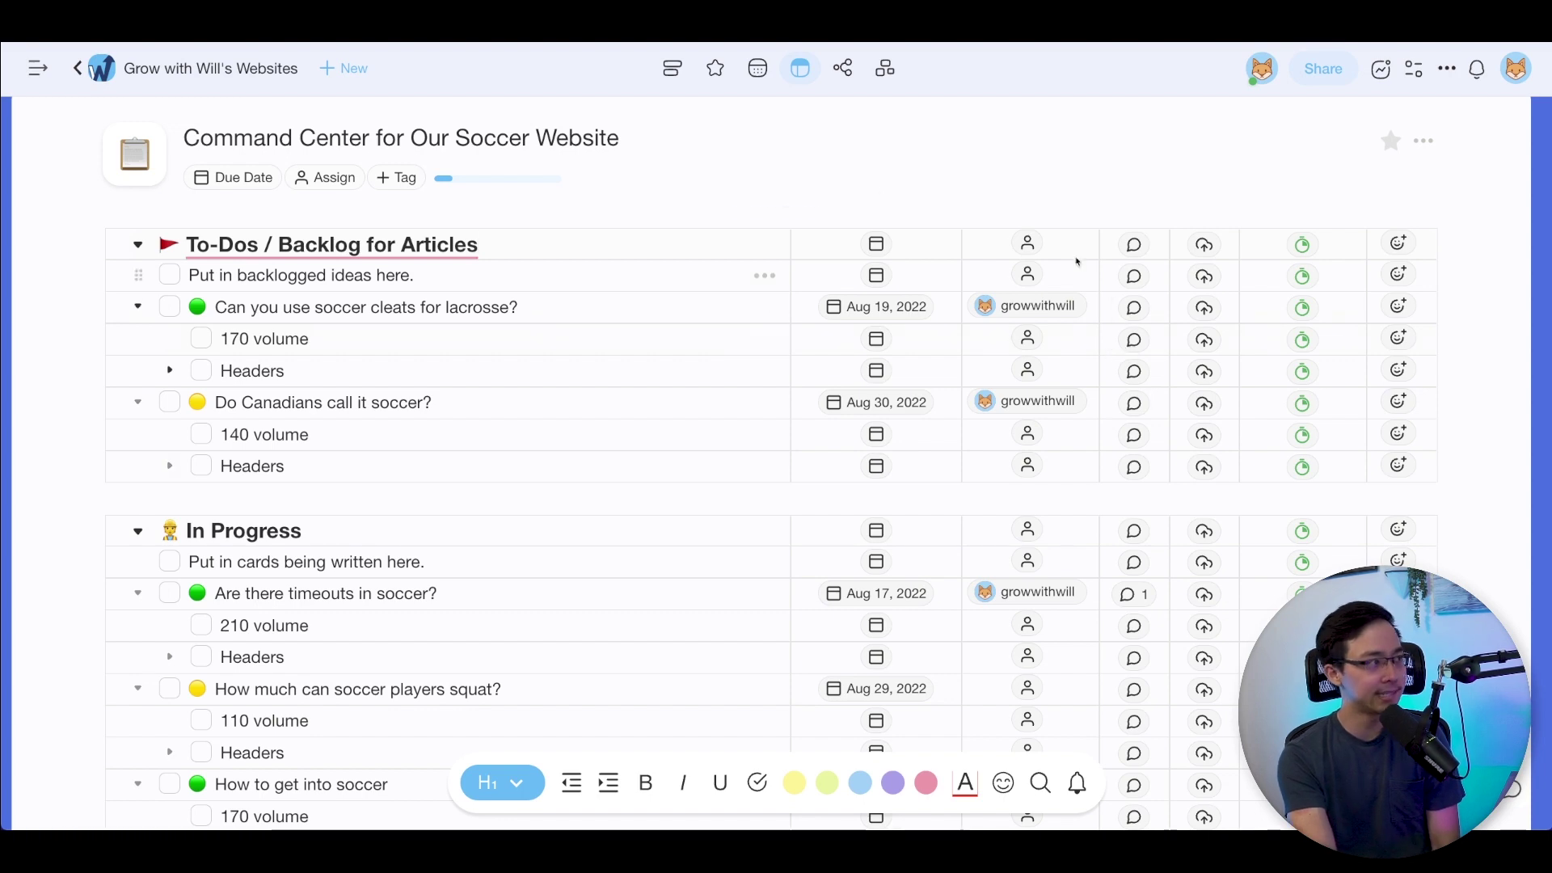
# - Leave the table view and review the soccer website's article columns in the board view
pyautogui.click(757, 70)
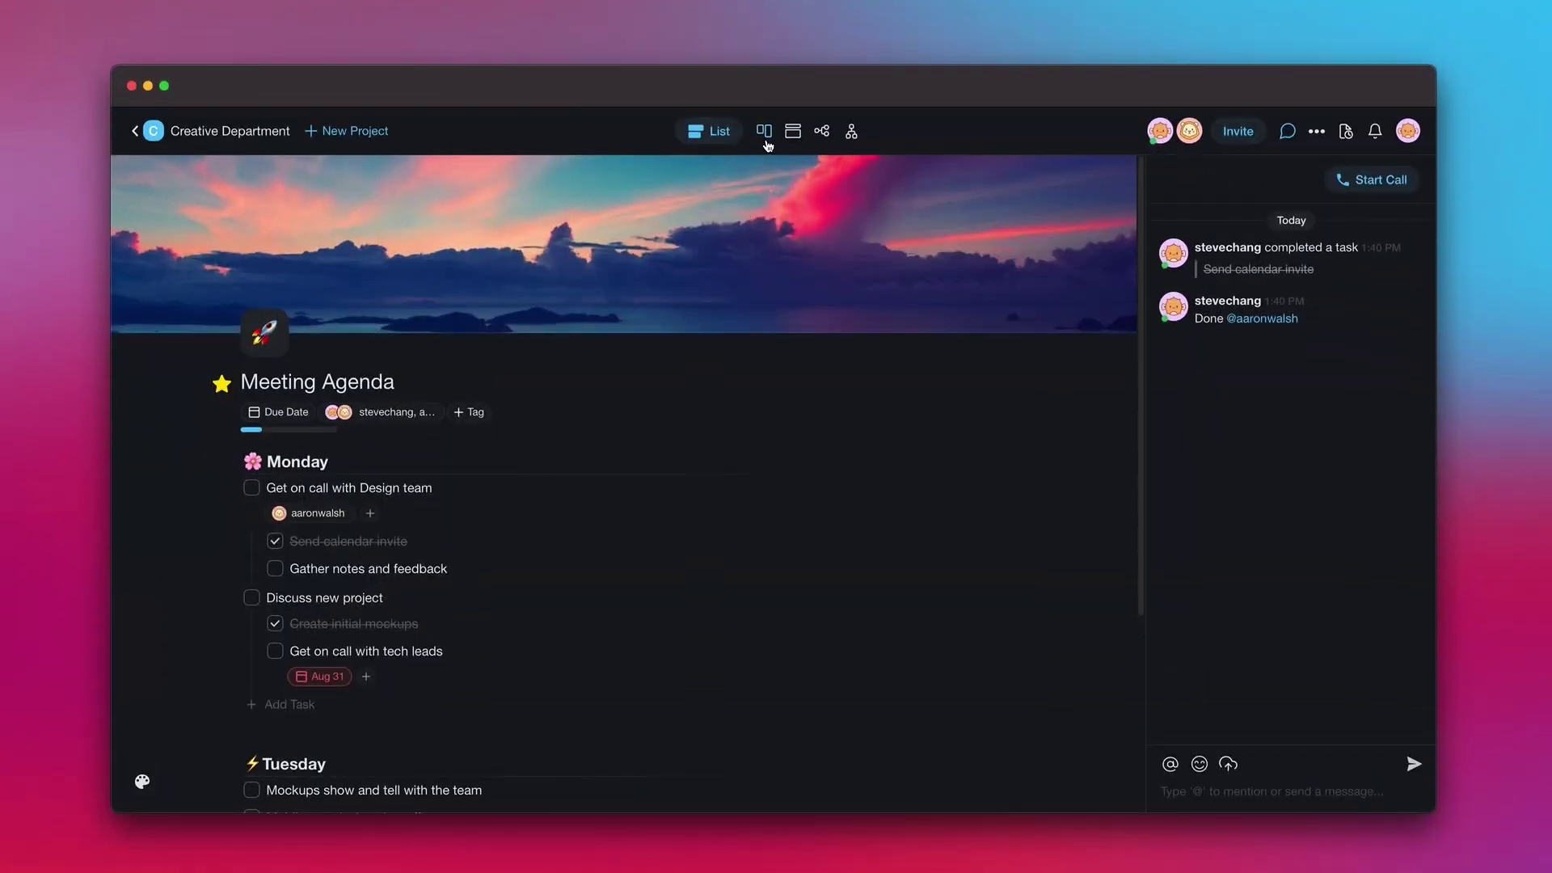
pyautogui.click(765, 134)
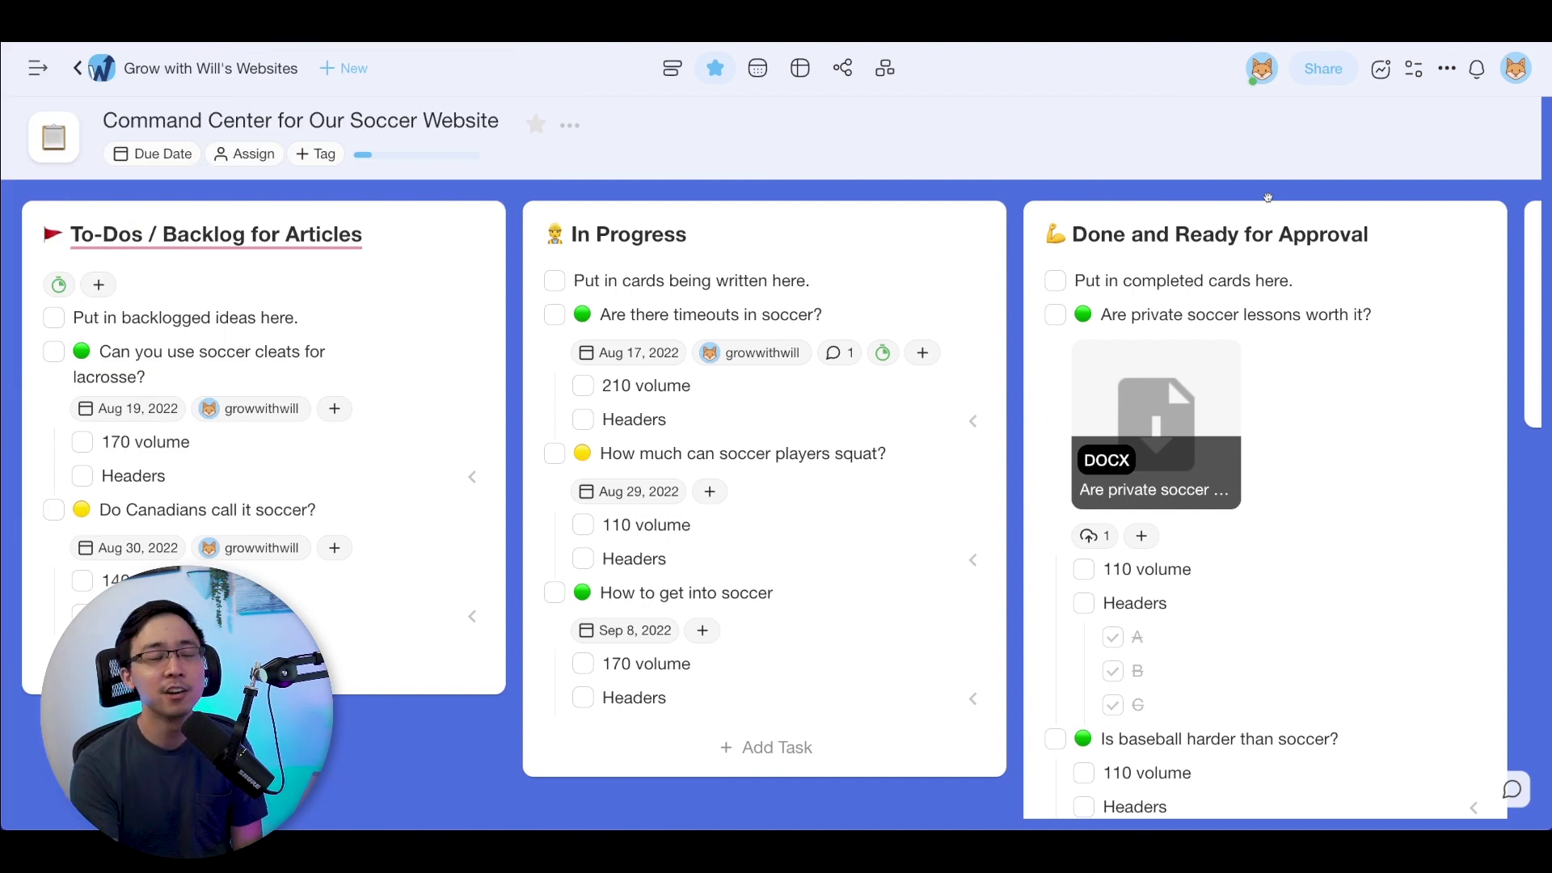
pyautogui.scroll(-1, 1435, 630)
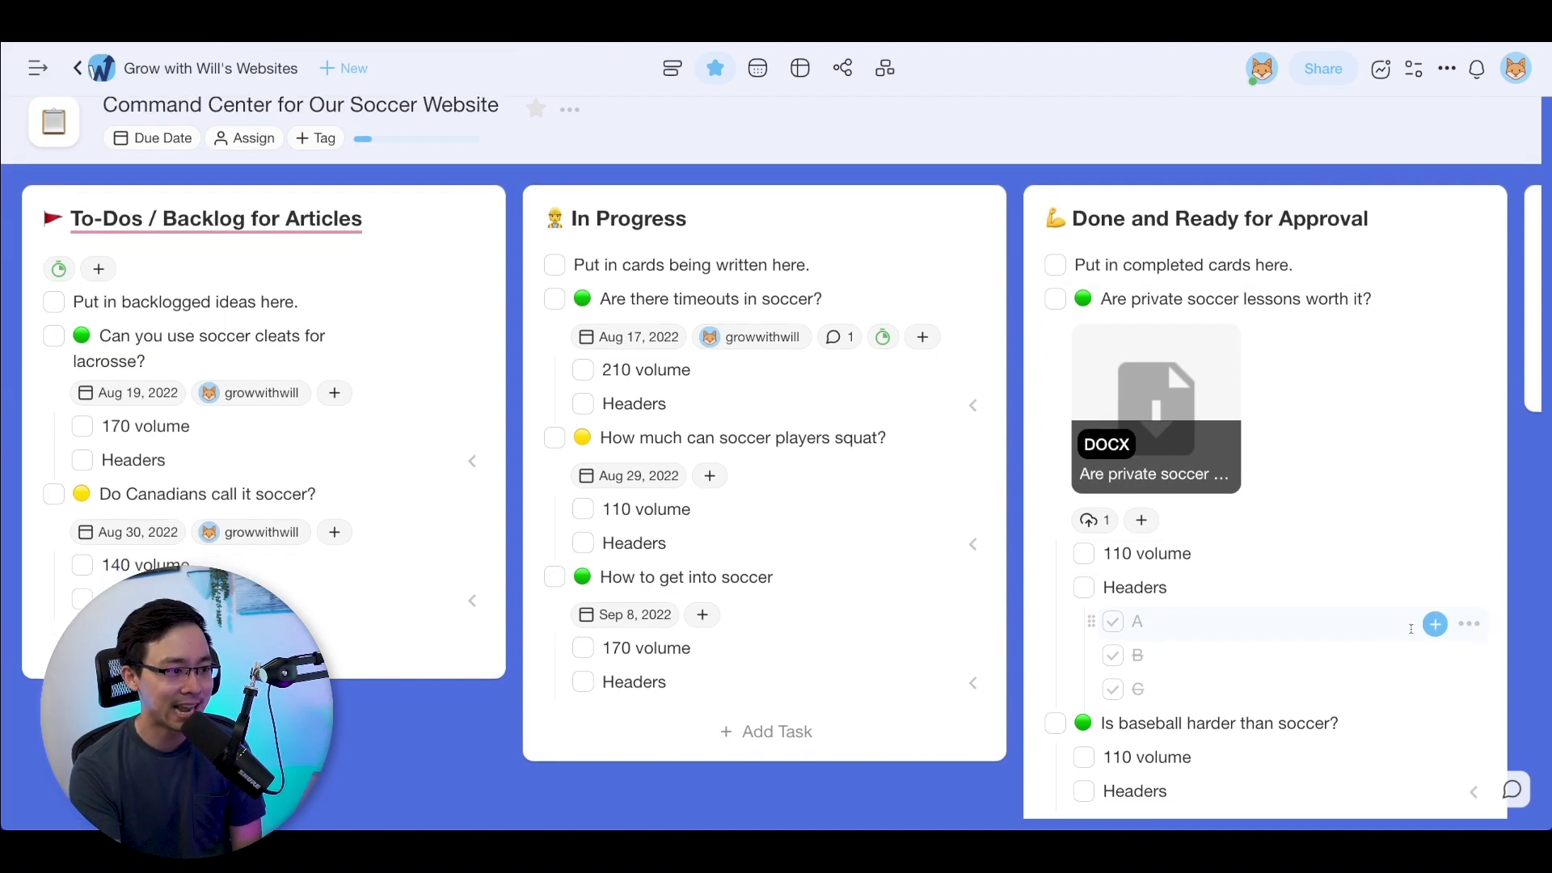
pyautogui.scroll(-1, 1505, 772)
# - Open the project chat and send a message mentioning a team member with "do you have update on your articles?"
pyautogui.click(1512, 789)
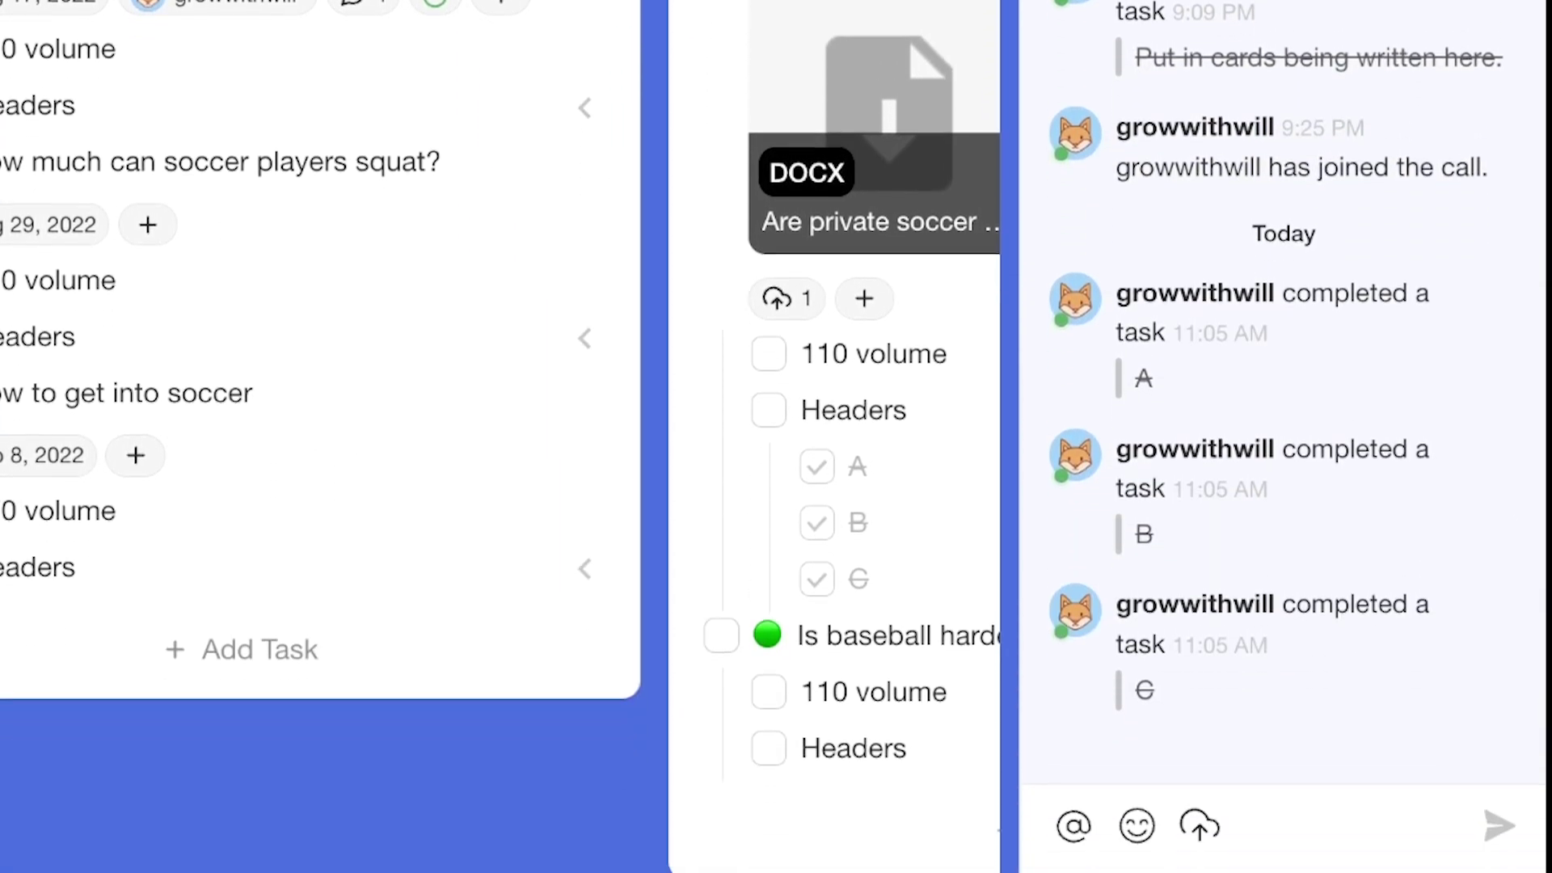
pyautogui.click(1293, 829)
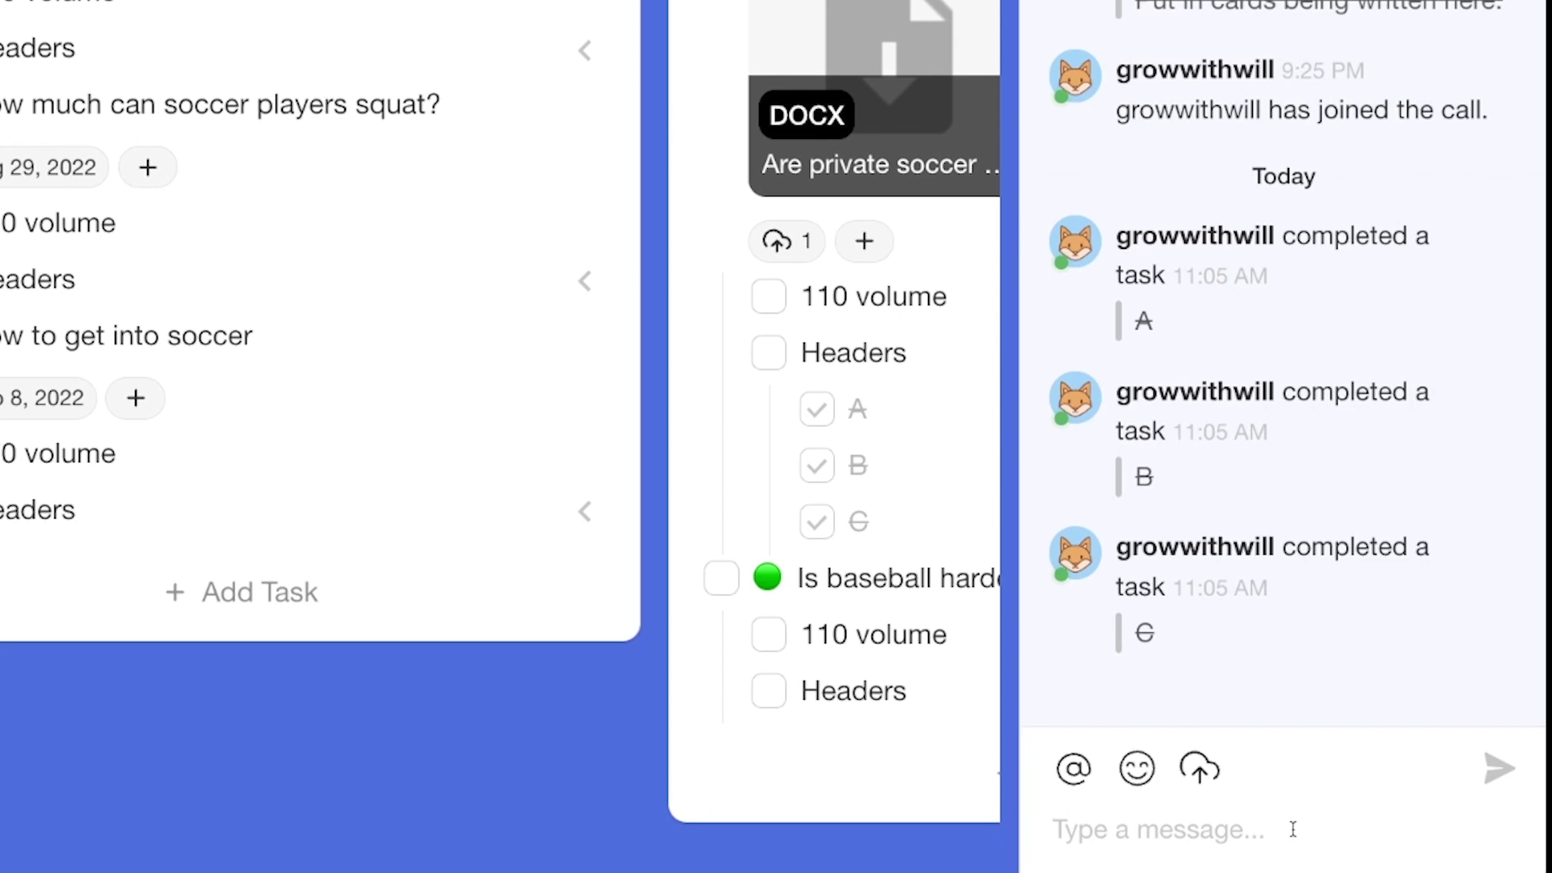
pyautogui.write('@alice ')
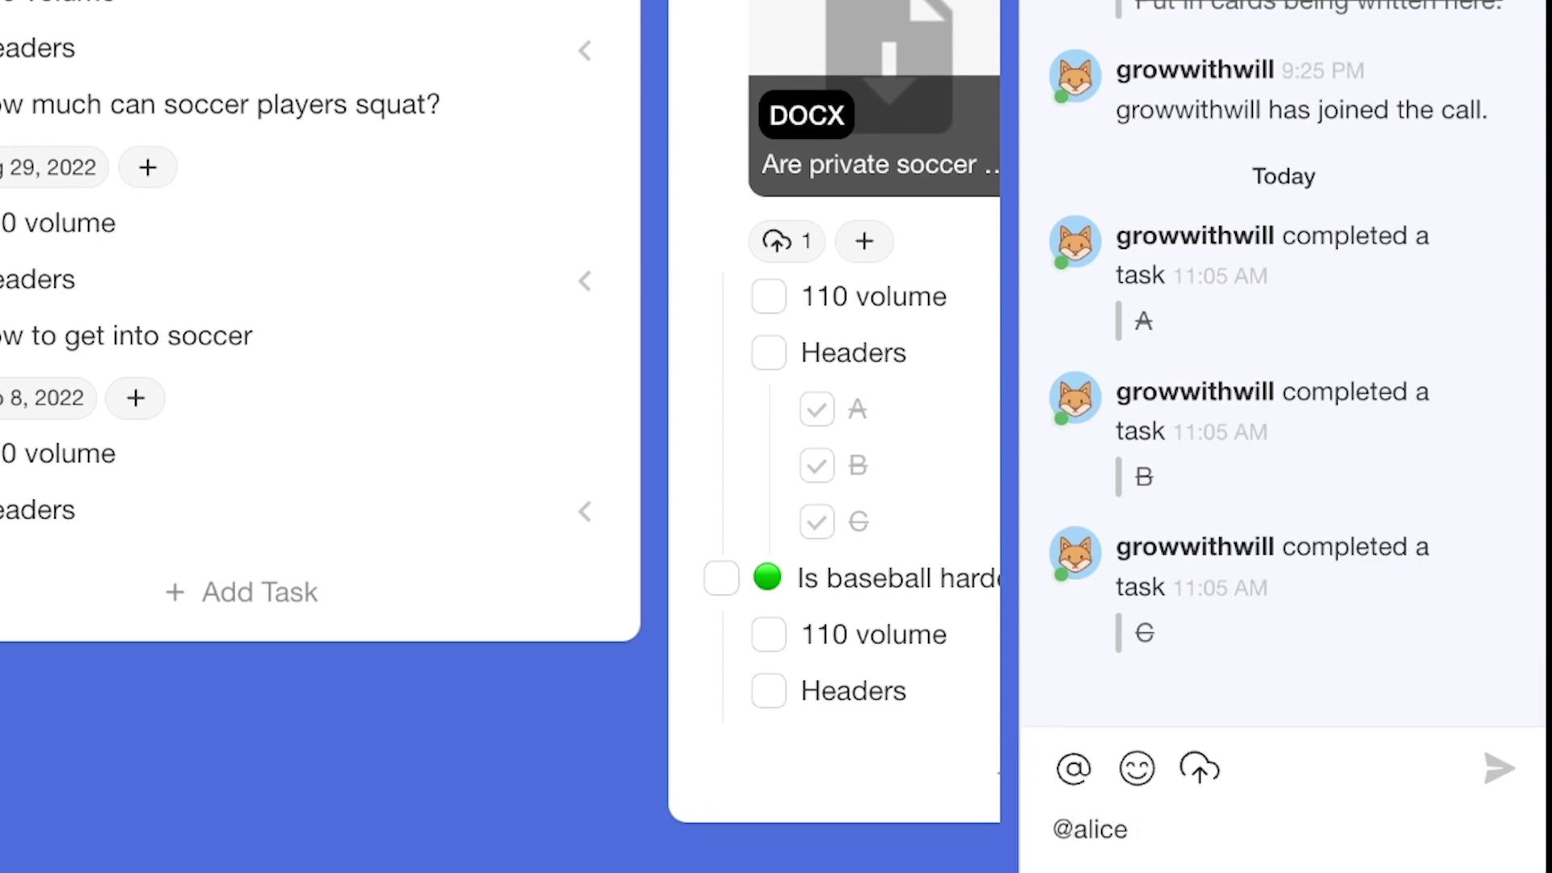
pyautogui.write('do you have update on your')
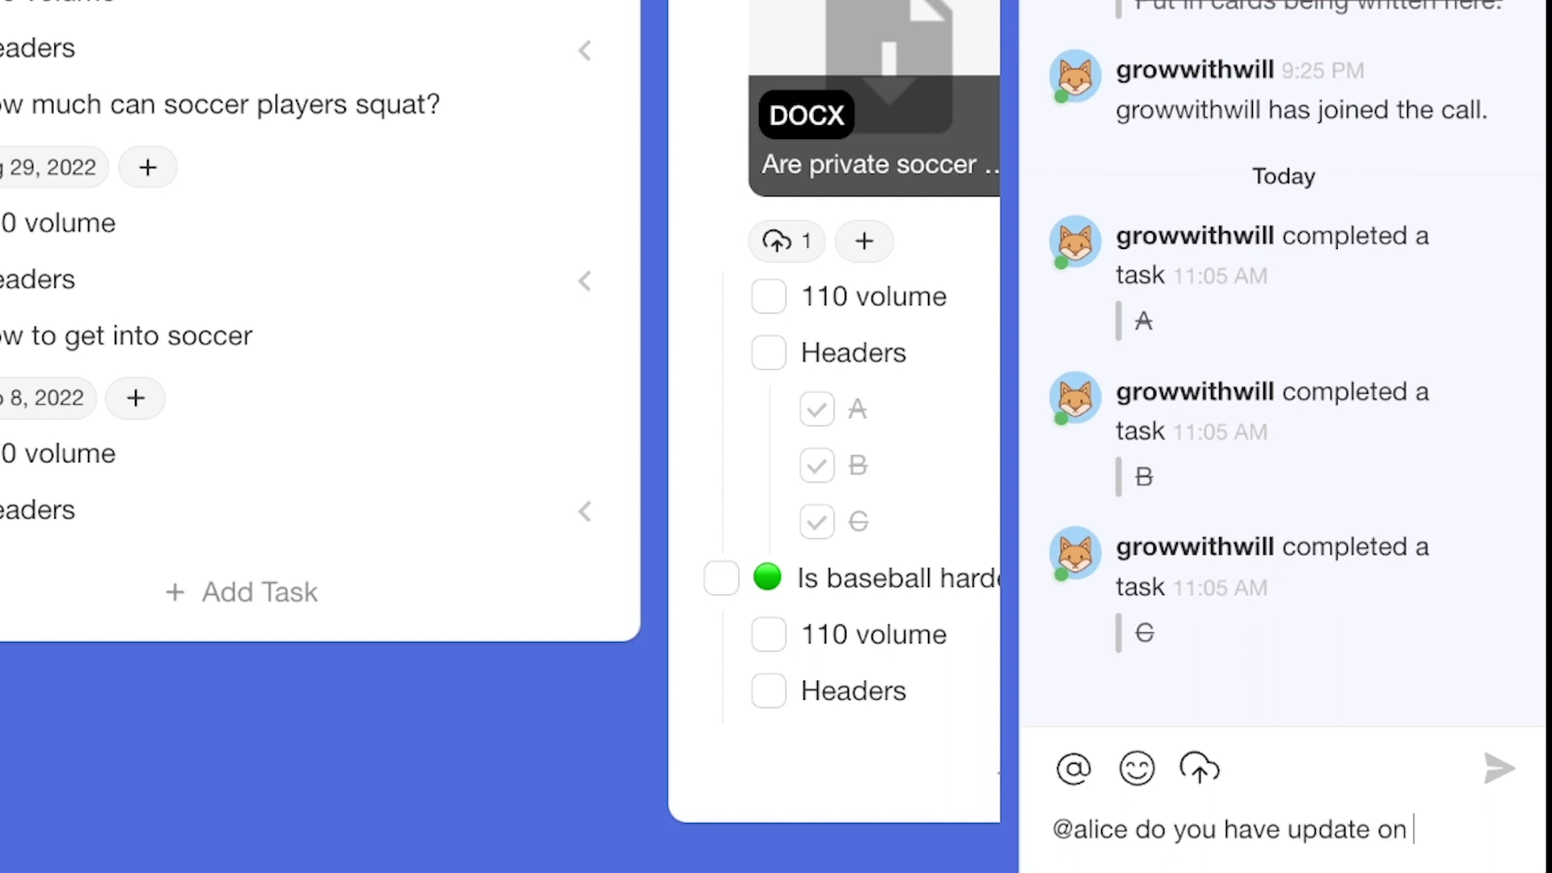
pyautogui.write(' articles?')
pyautogui.press('Return')
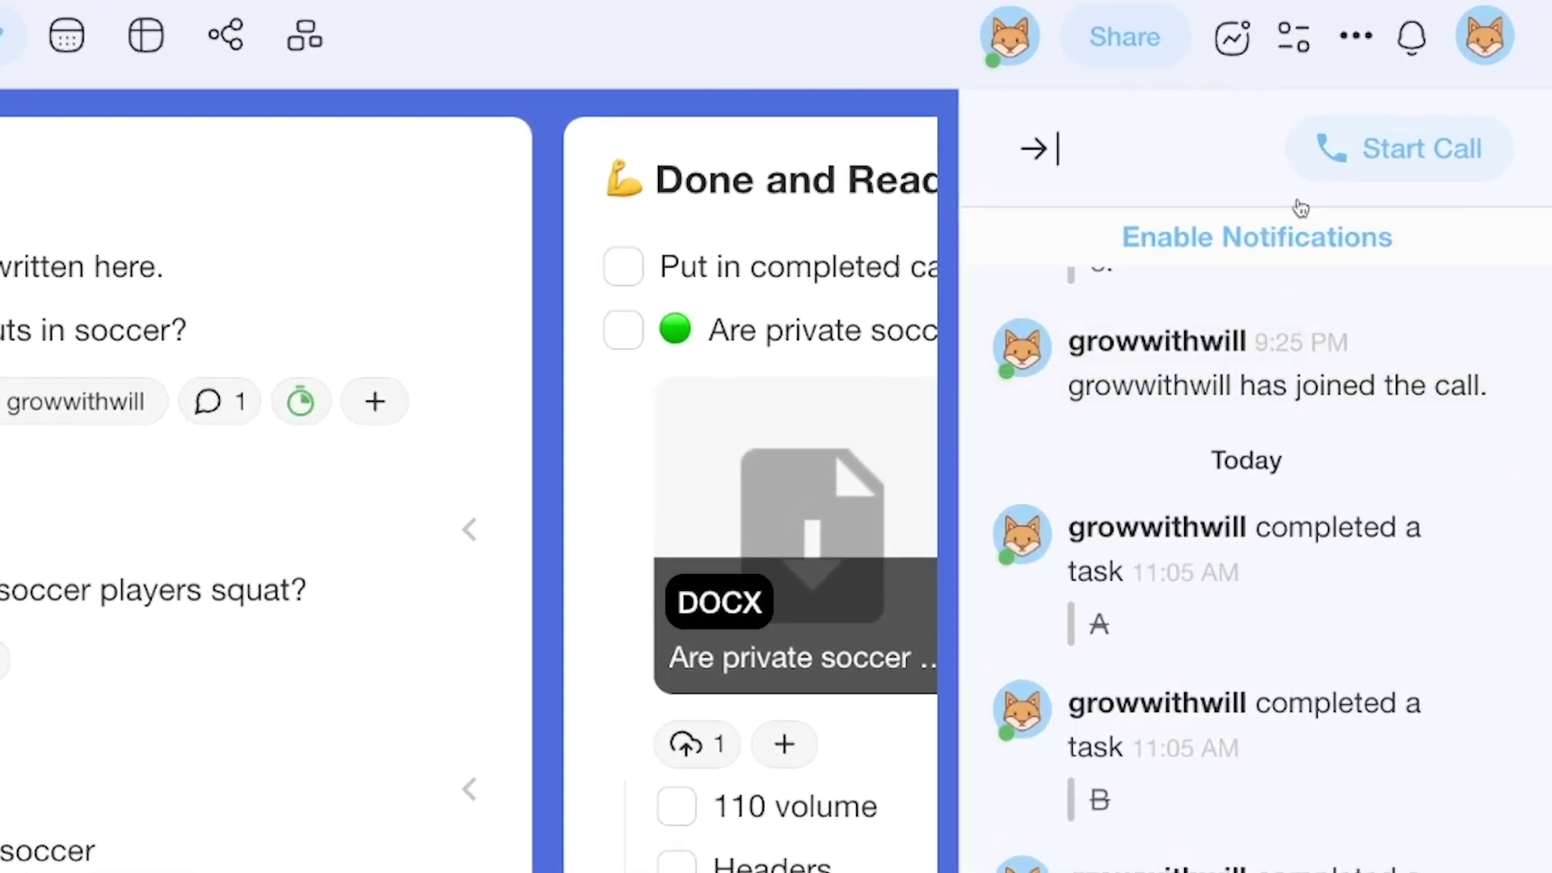
# - Start a call from the project chat and join the meeting
pyautogui.click(1425, 140)
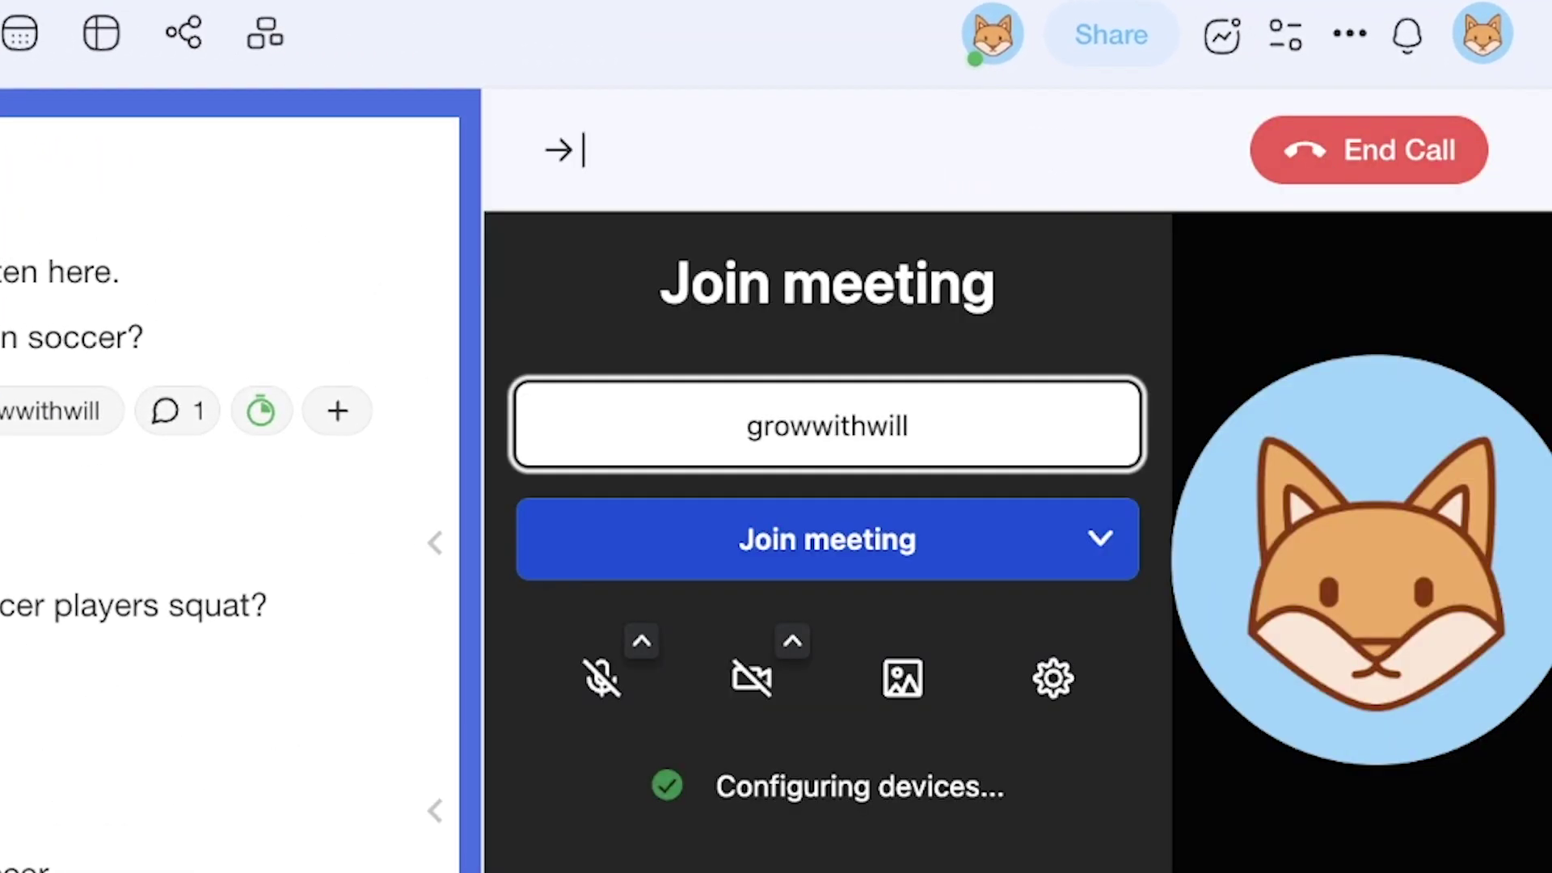
pyautogui.press('Return')
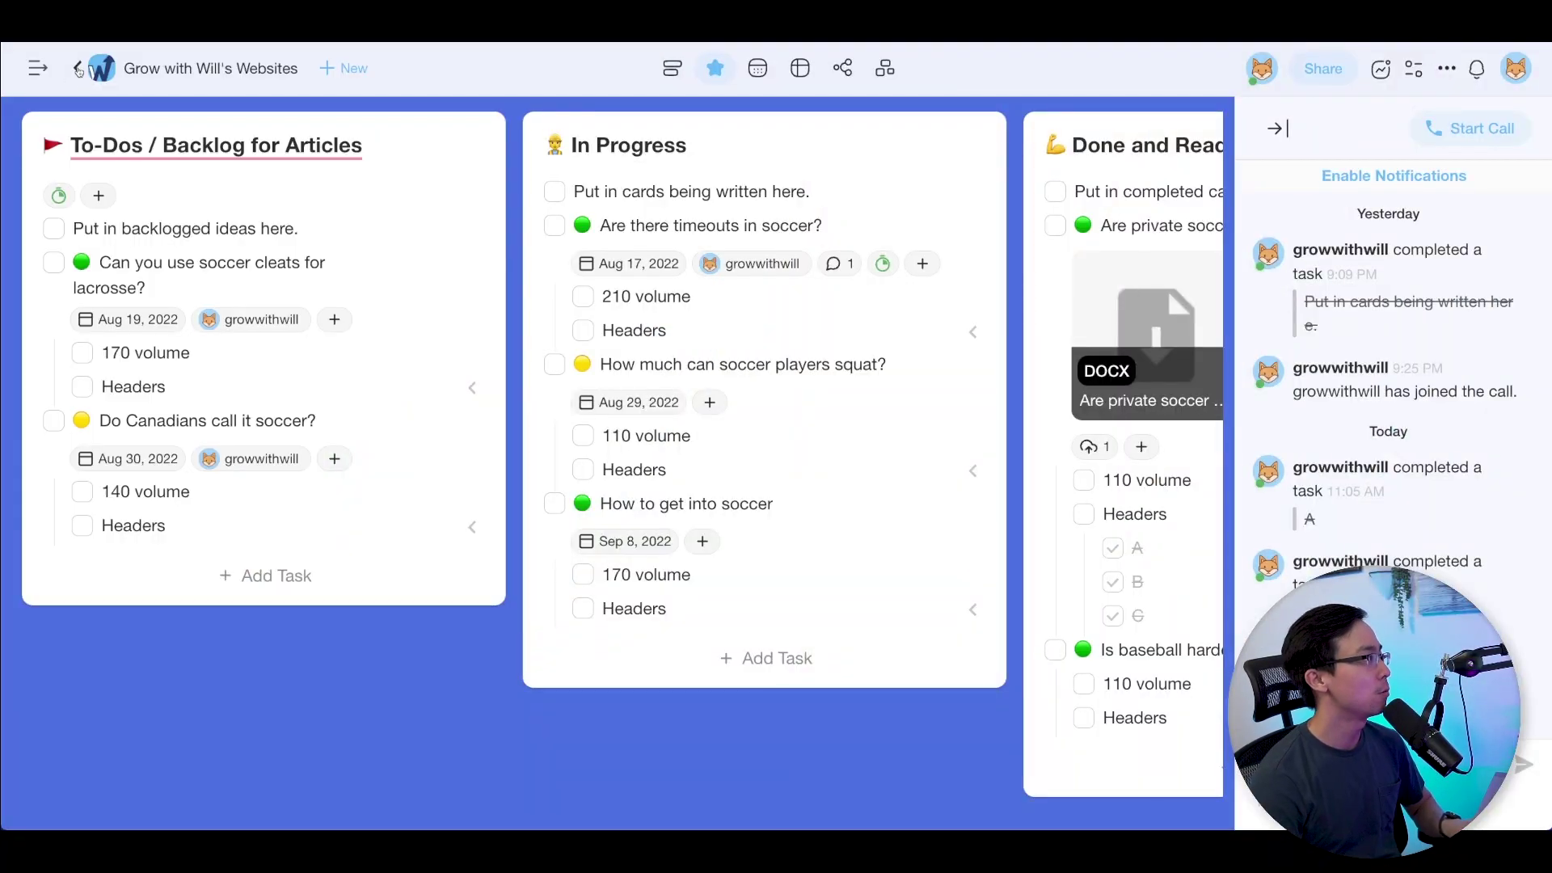
# - Open the Website Change Requests Checklist project in list view and review its active requests, new requests and discussion notes
pyautogui.click(79, 68)
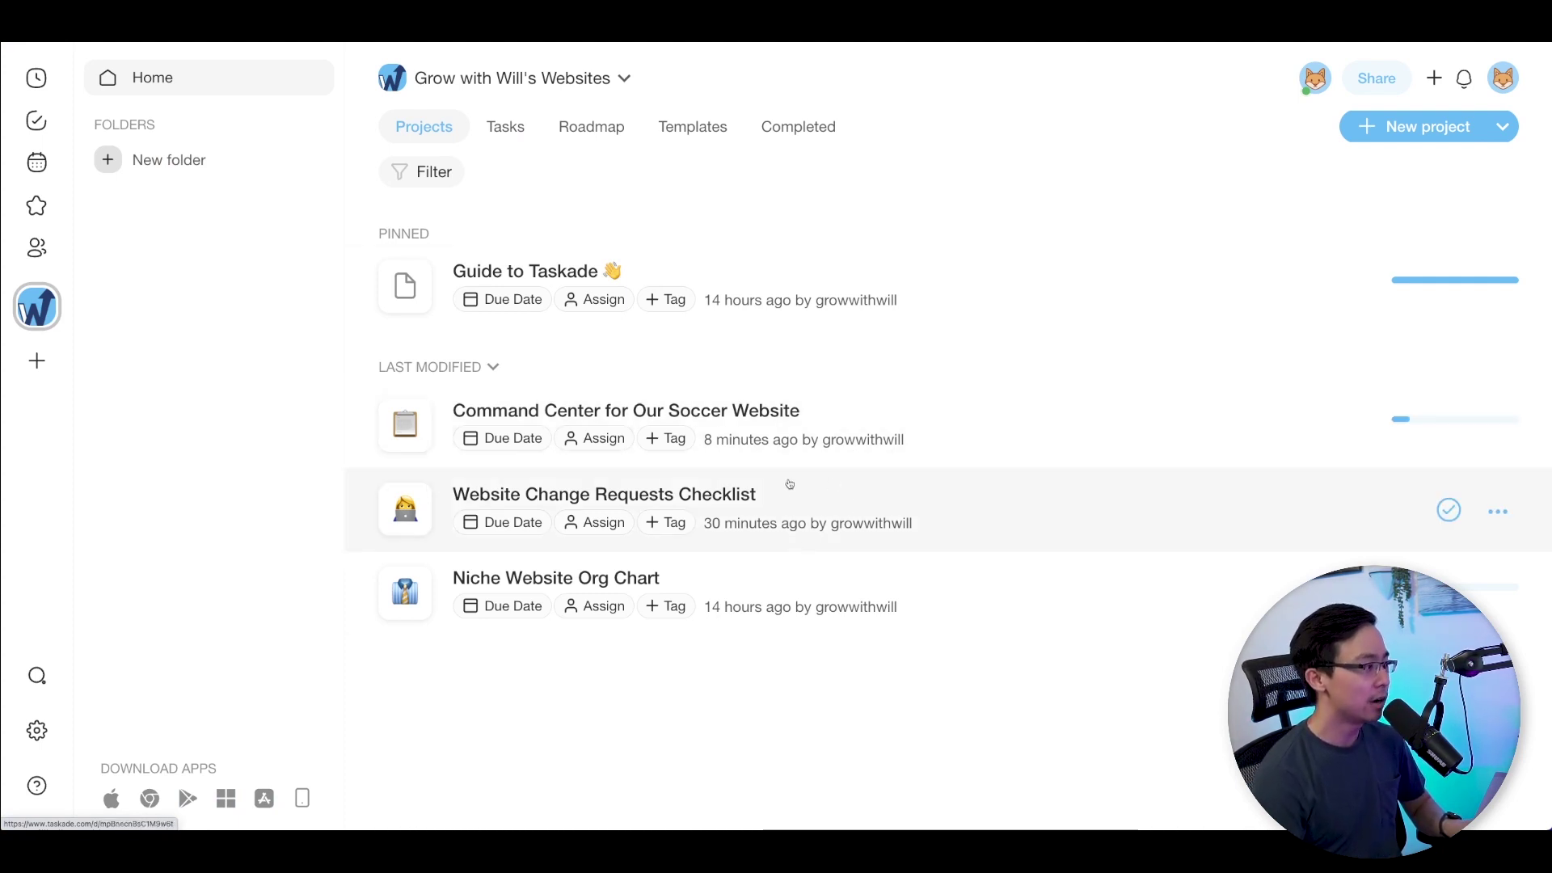
pyautogui.click(843, 485)
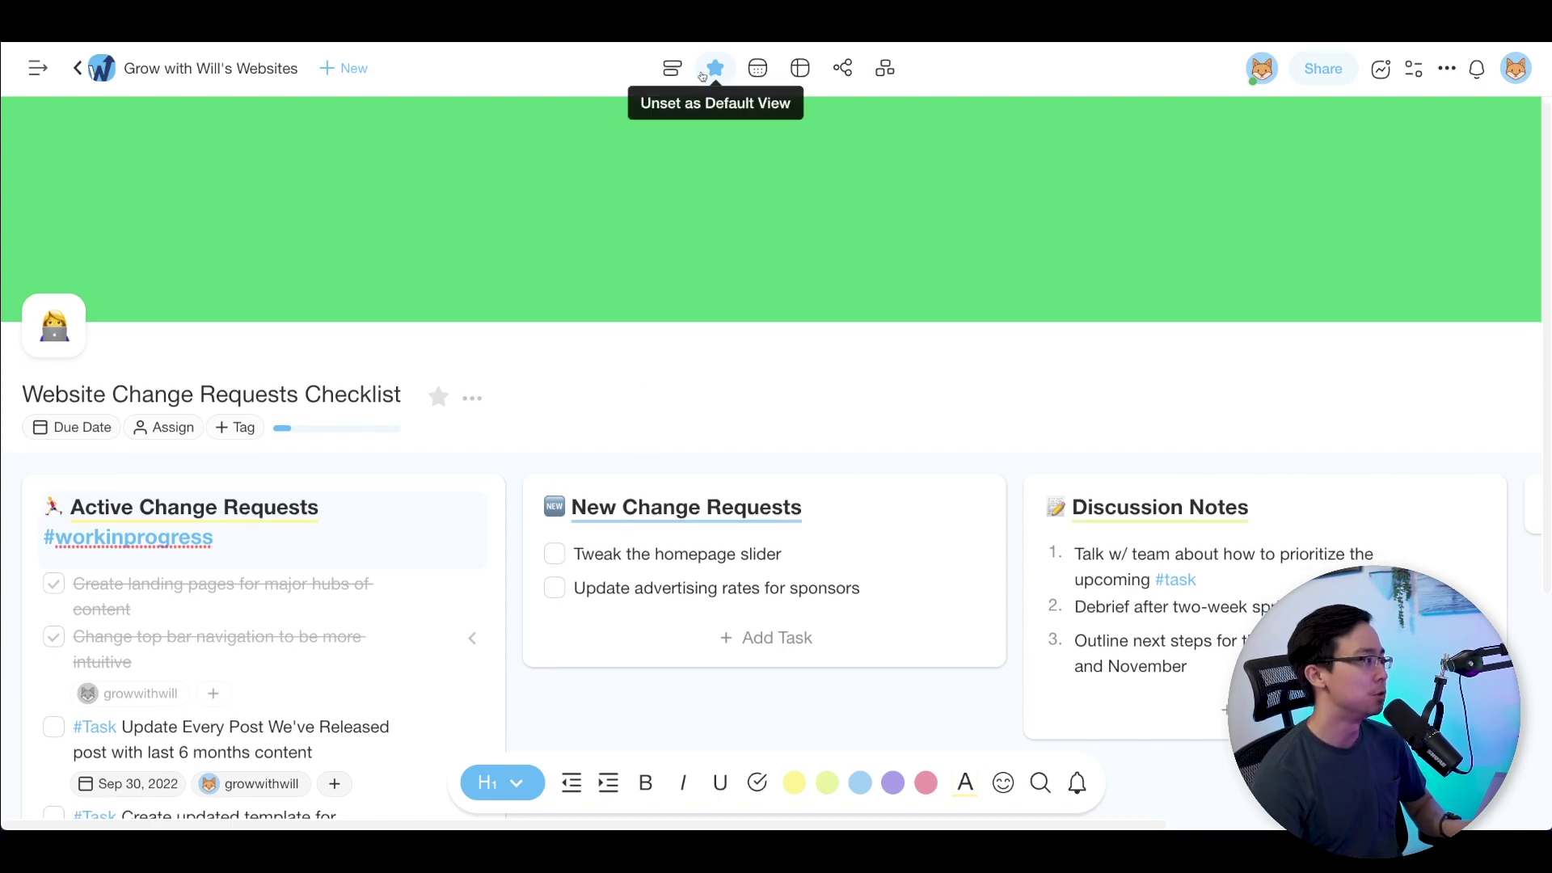
pyautogui.click(670, 71)
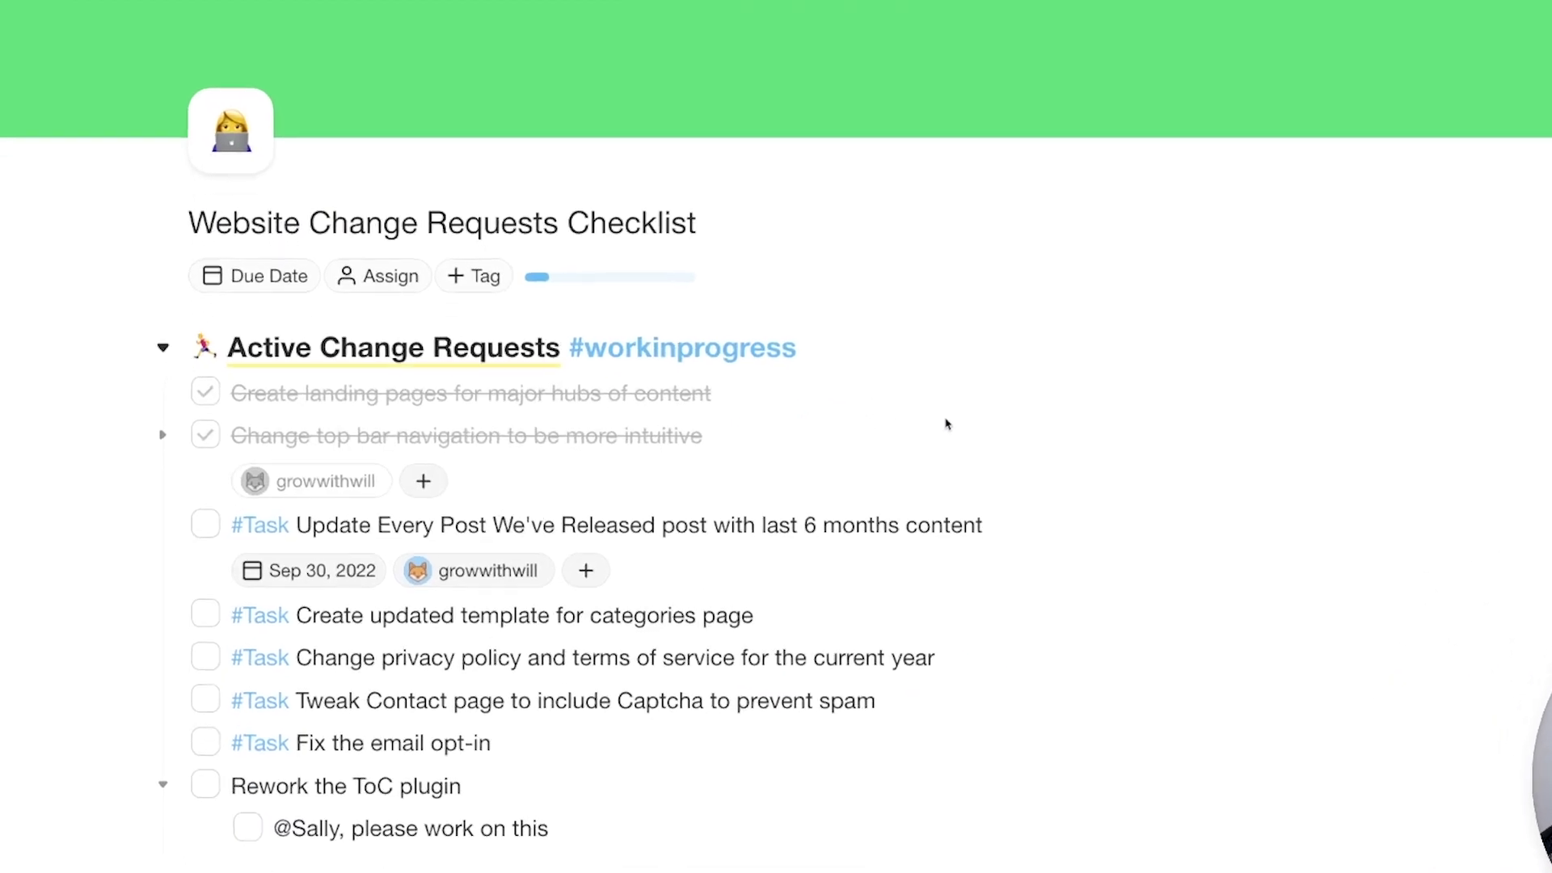
pyautogui.scroll(-5, 1010, 428)
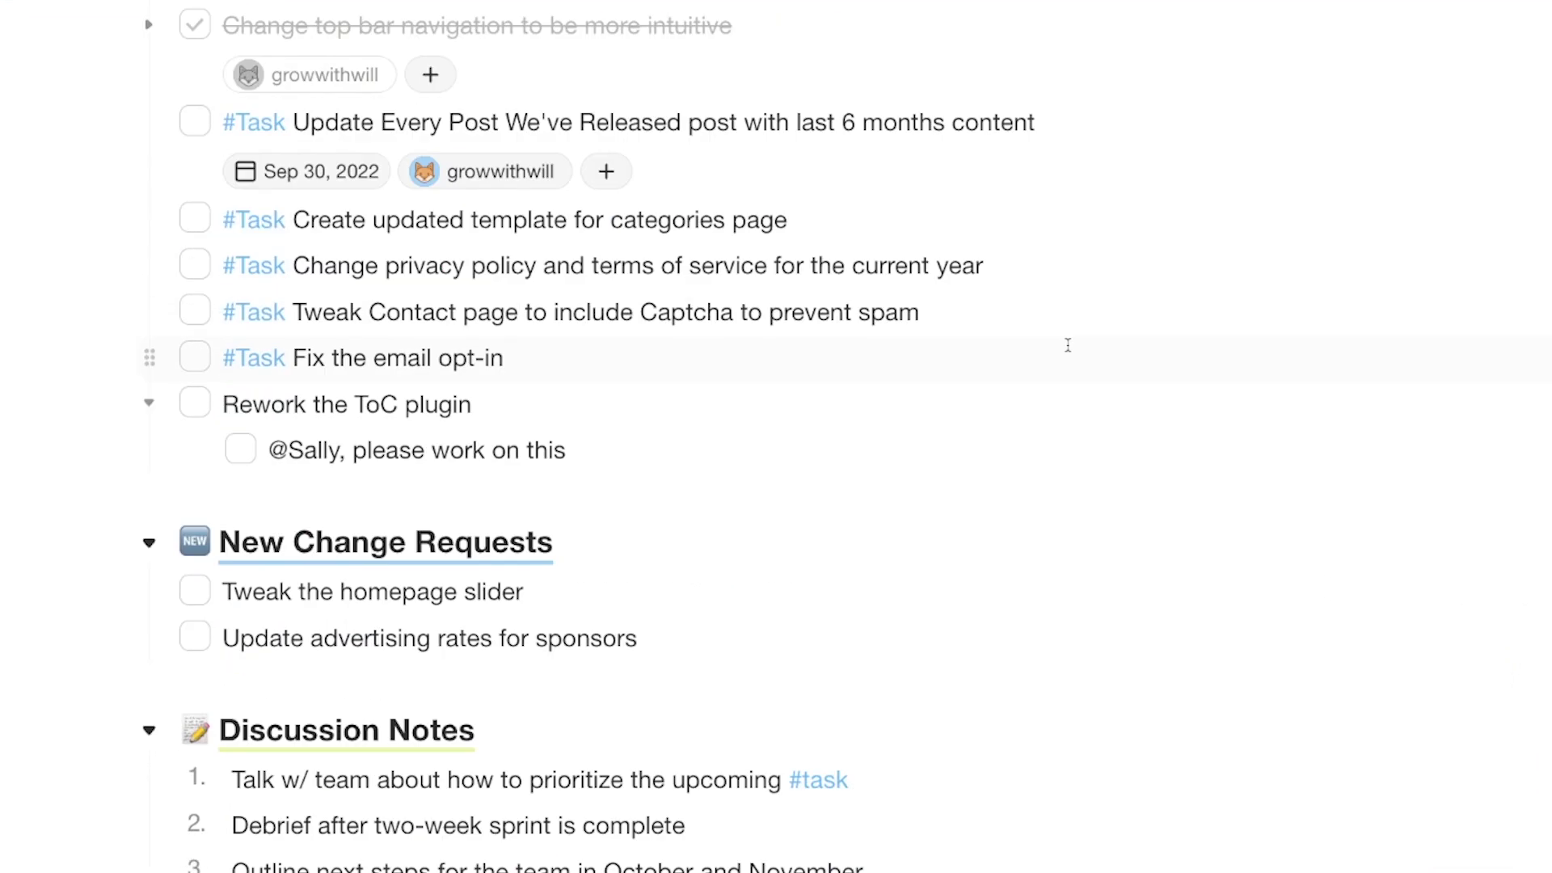
pyautogui.scroll(3, 1067, 345)
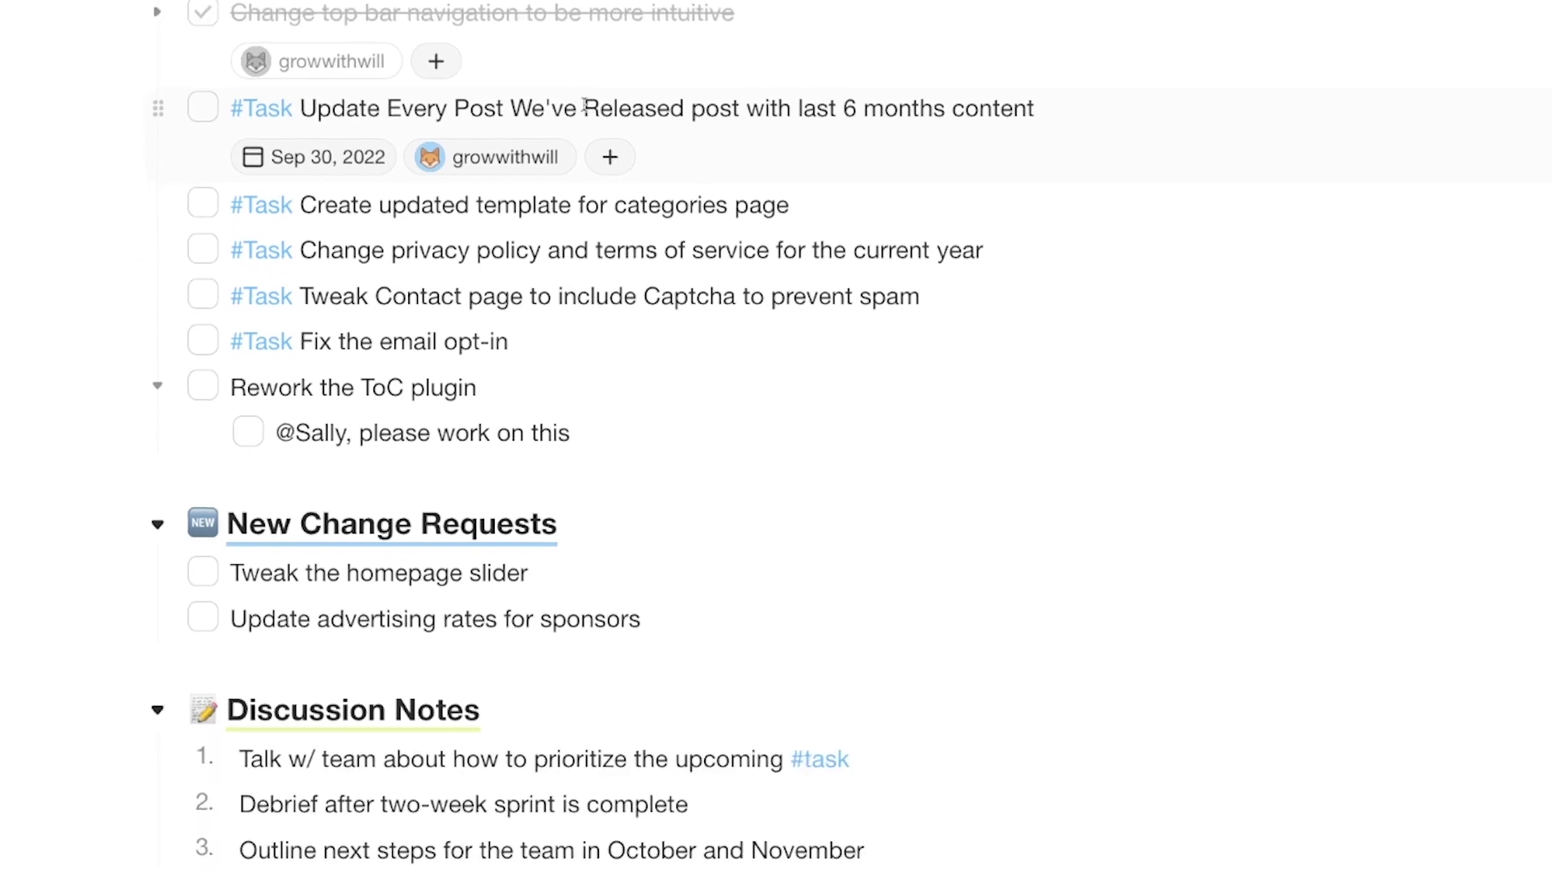
pyautogui.scroll(-1, 497, 283)
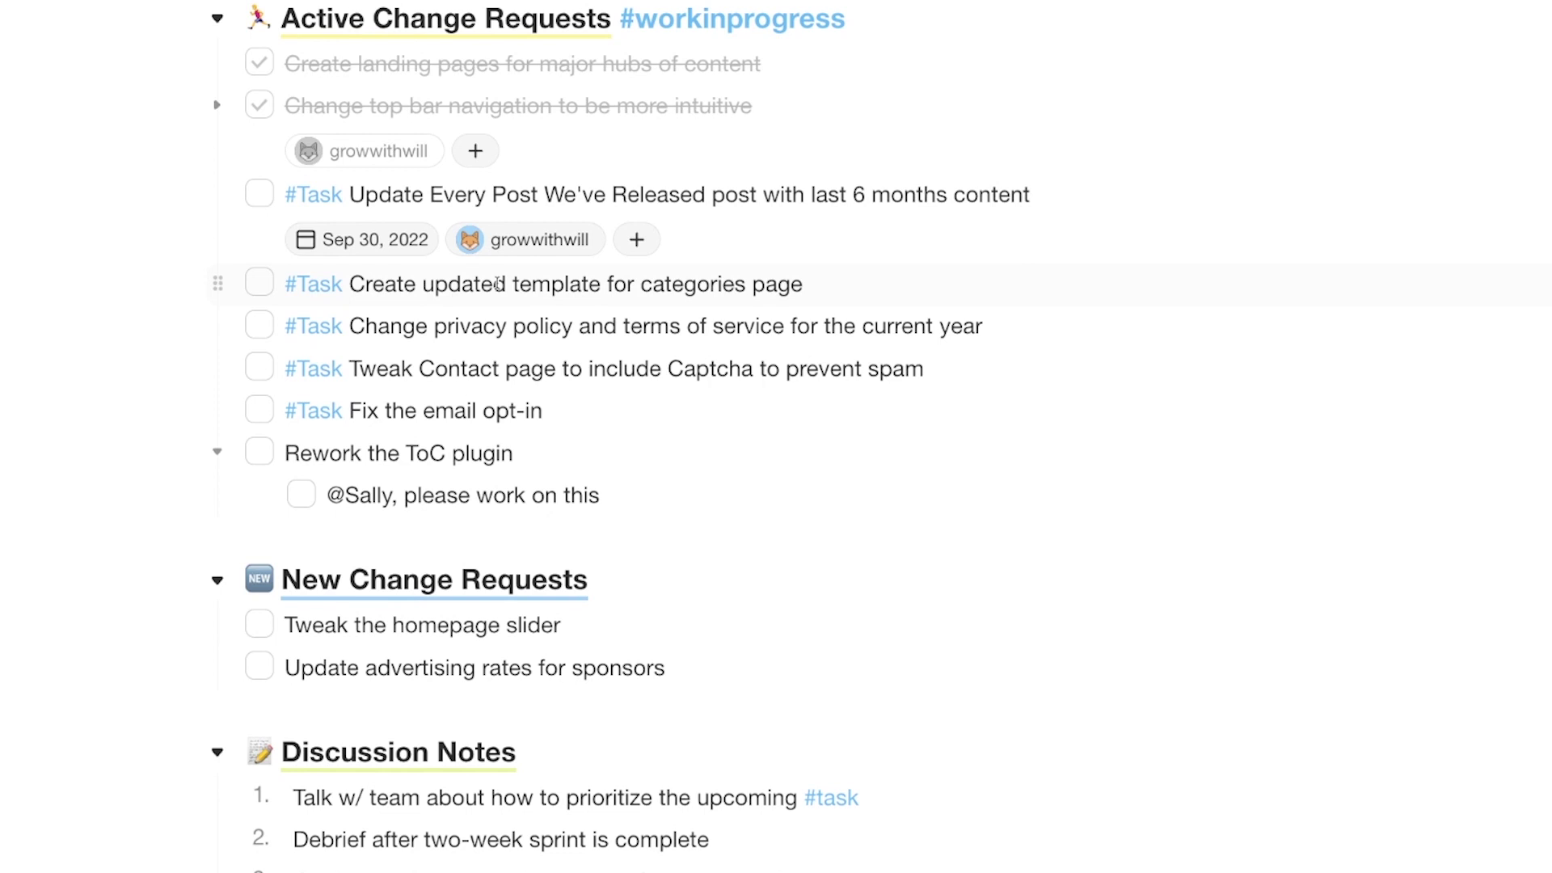
# - Filter the checklist by the #Task tag and clear the filter again
pyautogui.click(310, 284)
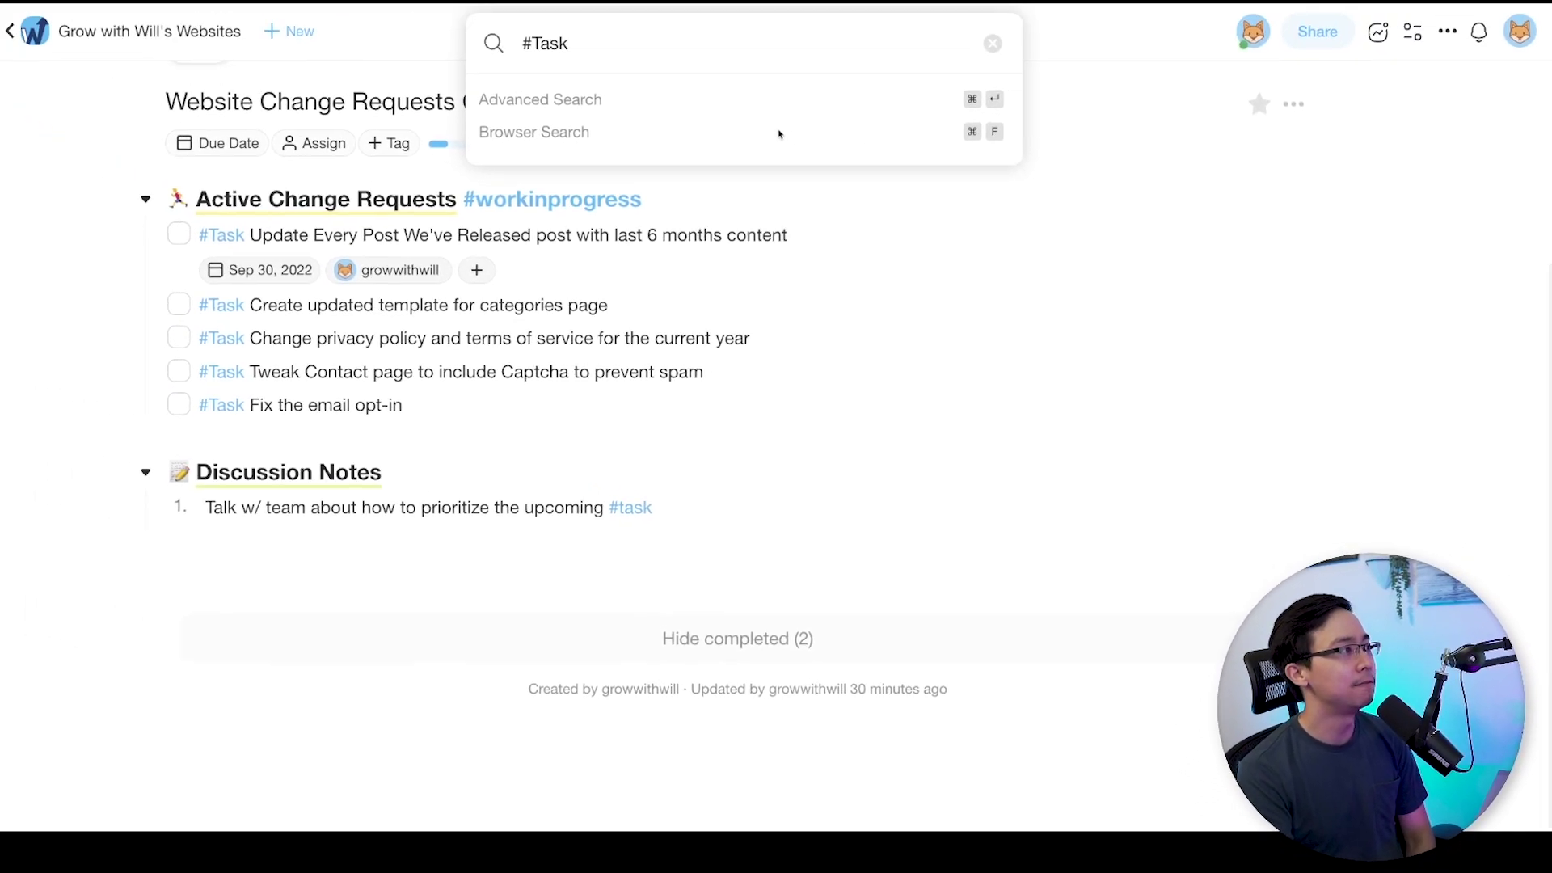
pyautogui.click(992, 43)
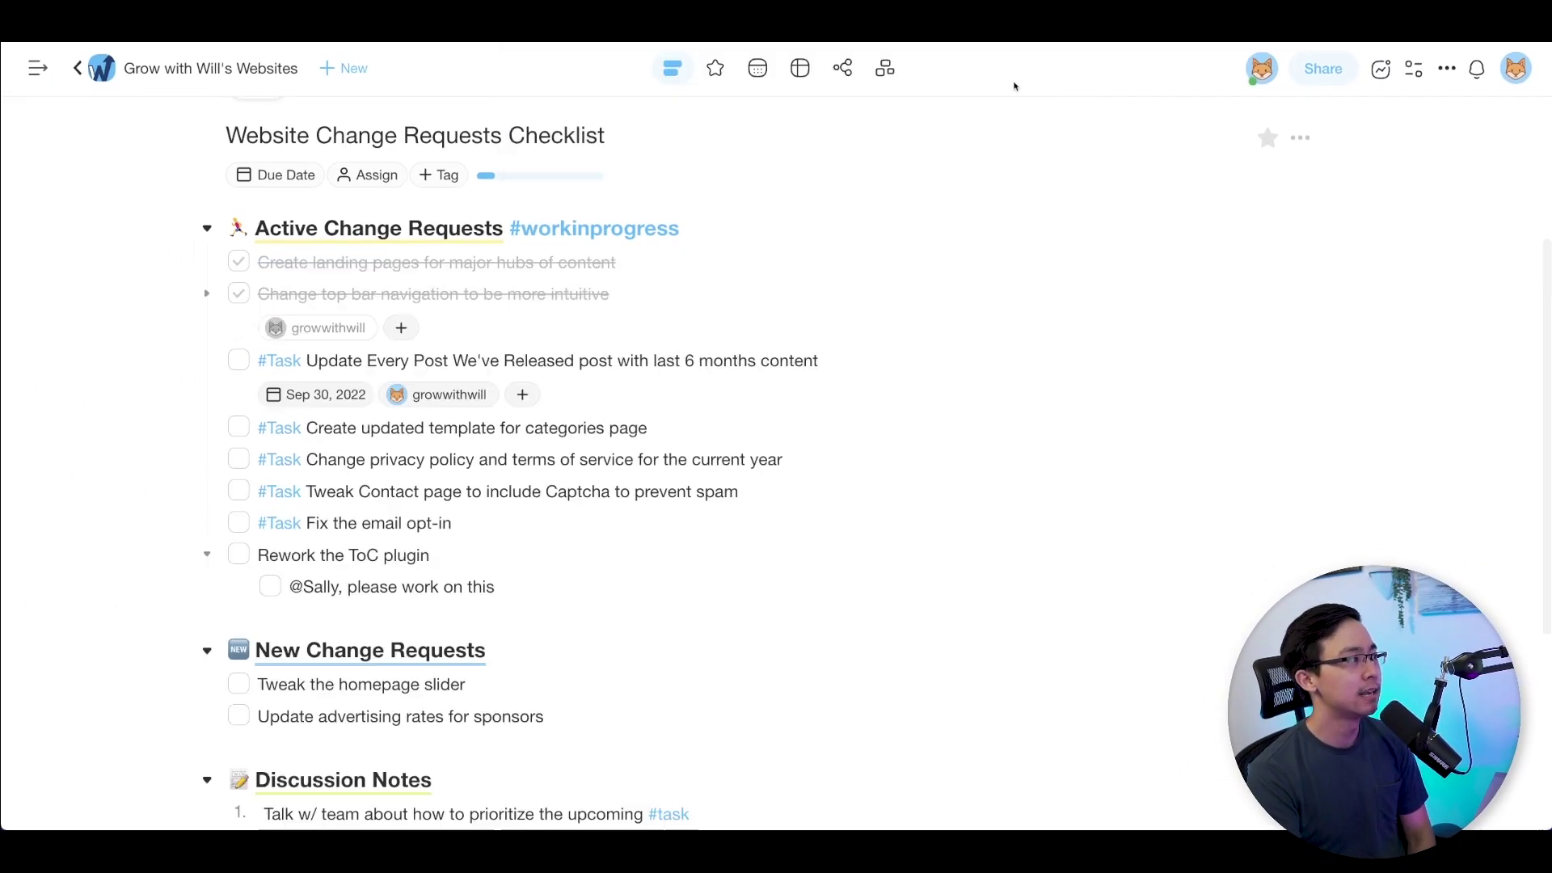
# - In the board view, move "Update Every Post We've Released post with last 6 months content" into New Change Requests and mark it complete
pyautogui.click(715, 68)
pyautogui.scroll(-4, 782, 362)
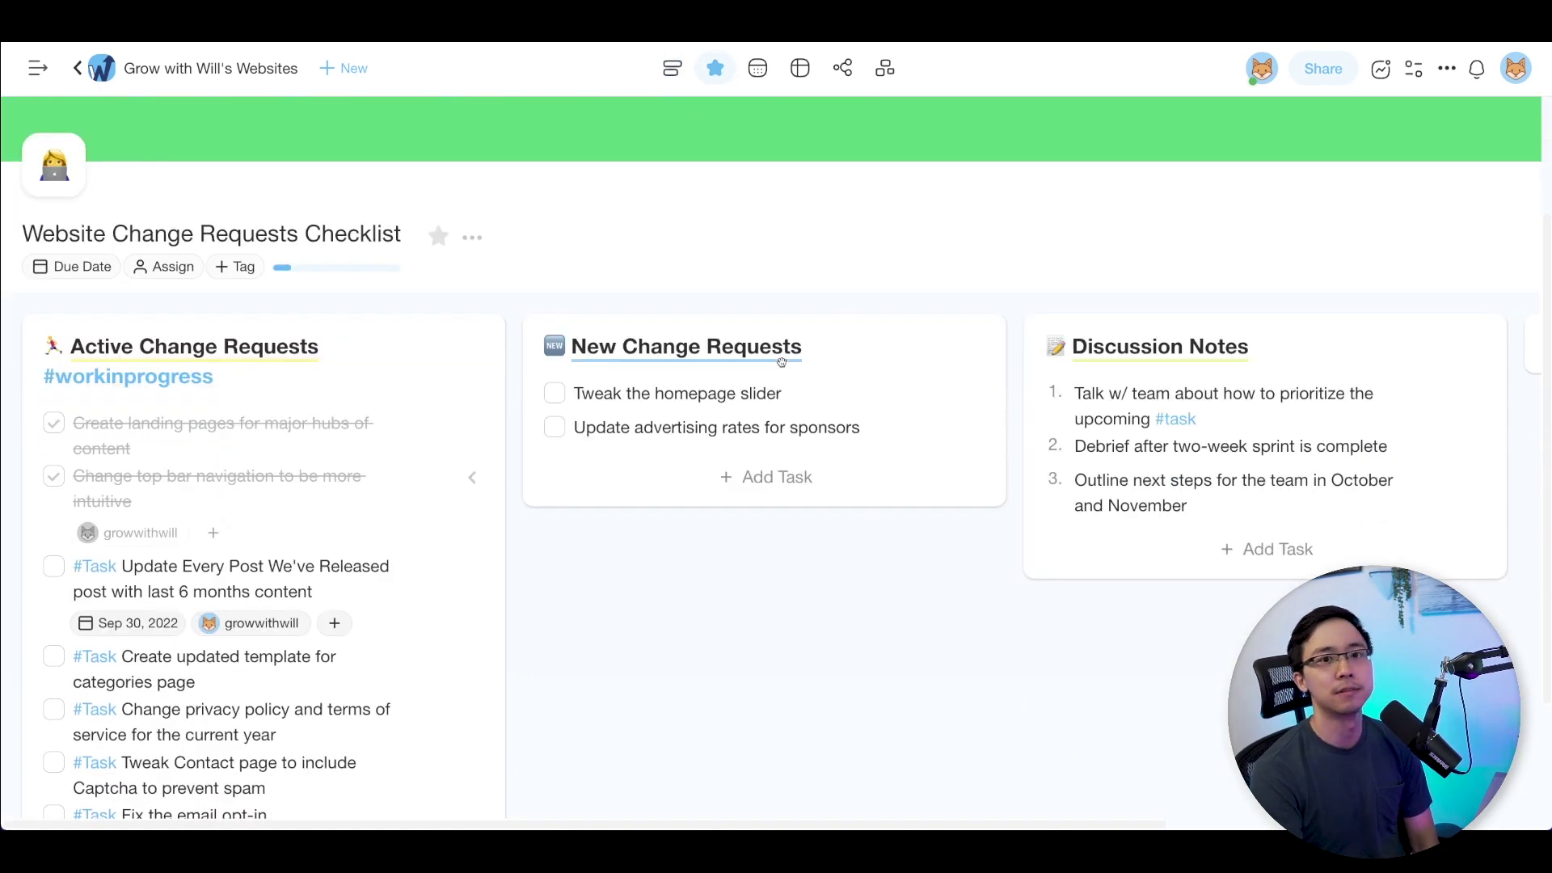
pyautogui.scroll(-2, 781, 363)
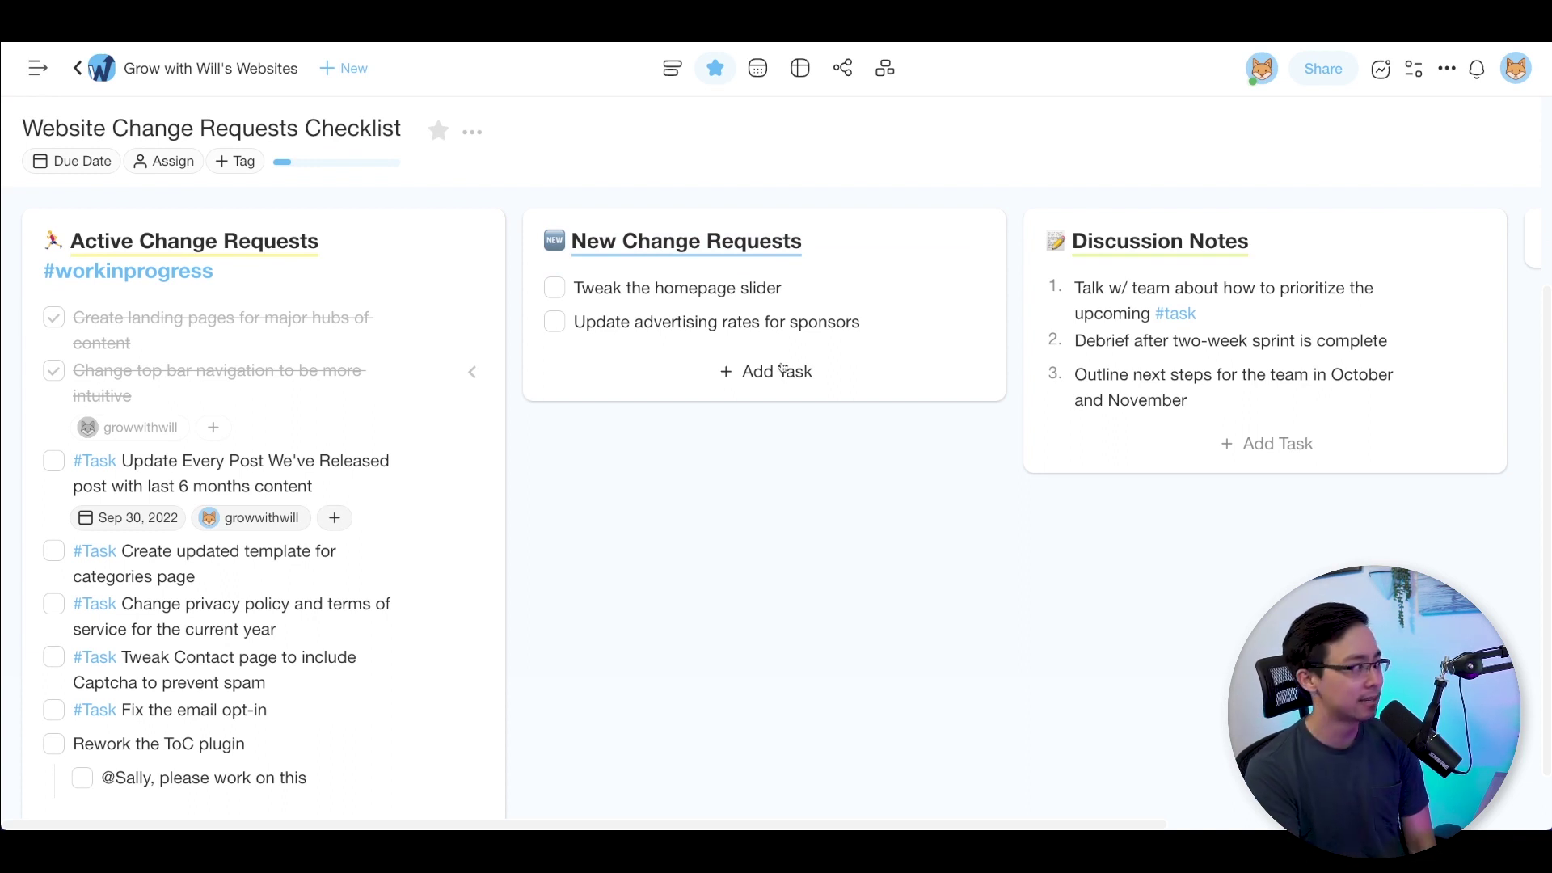
pyautogui.moveTo(33, 463); pyautogui.dragTo(575, 361)
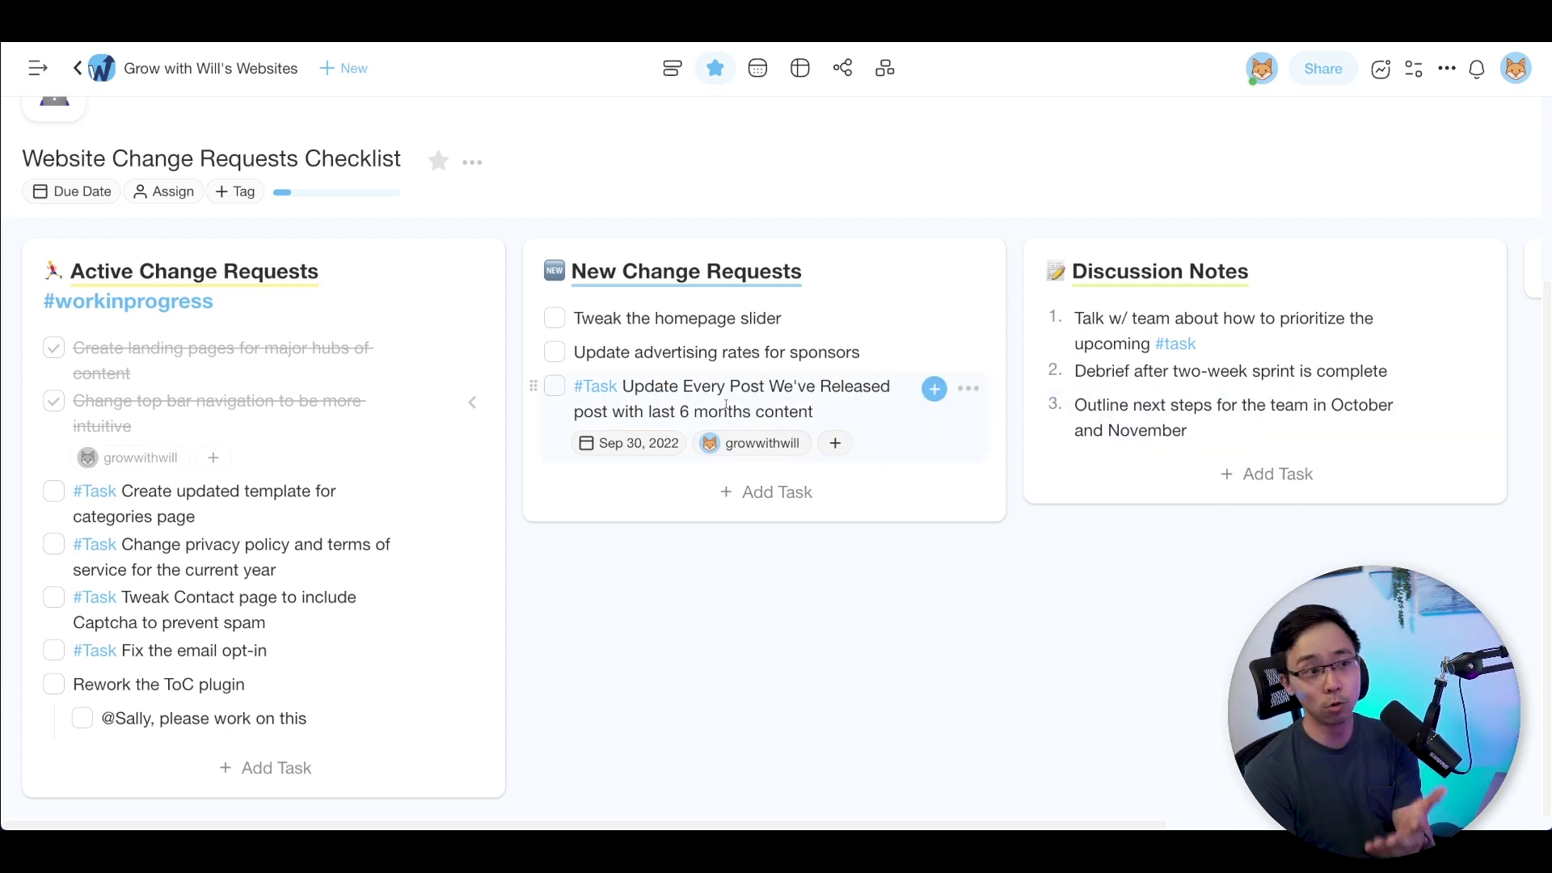
pyautogui.click(555, 386)
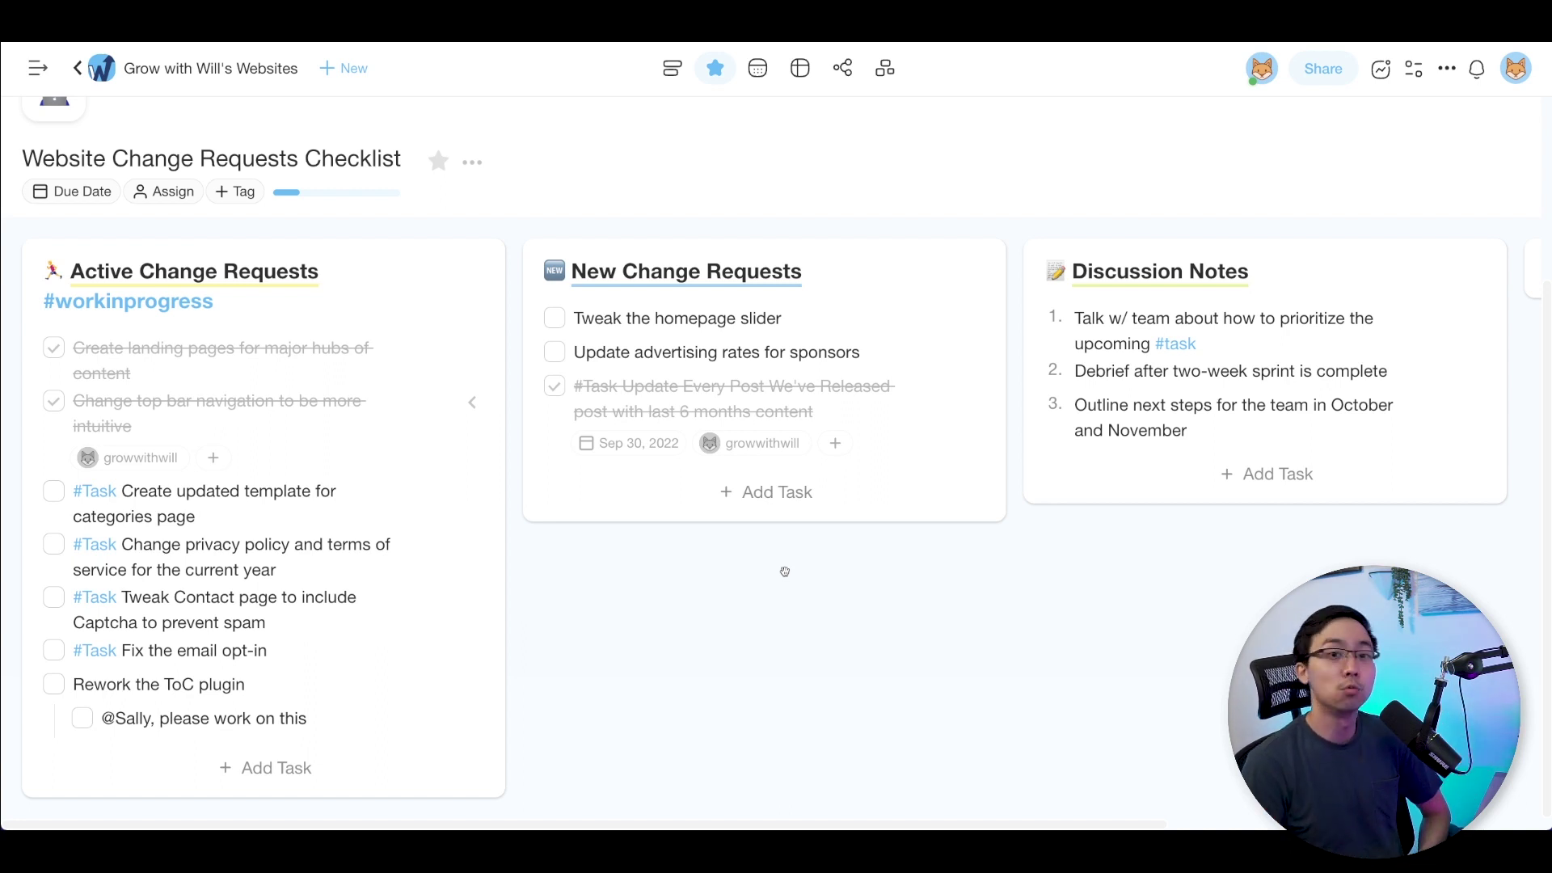
# - Search the Website Change Requests Checklist for "#Task"
pyautogui.scroll(3, 897, 368)
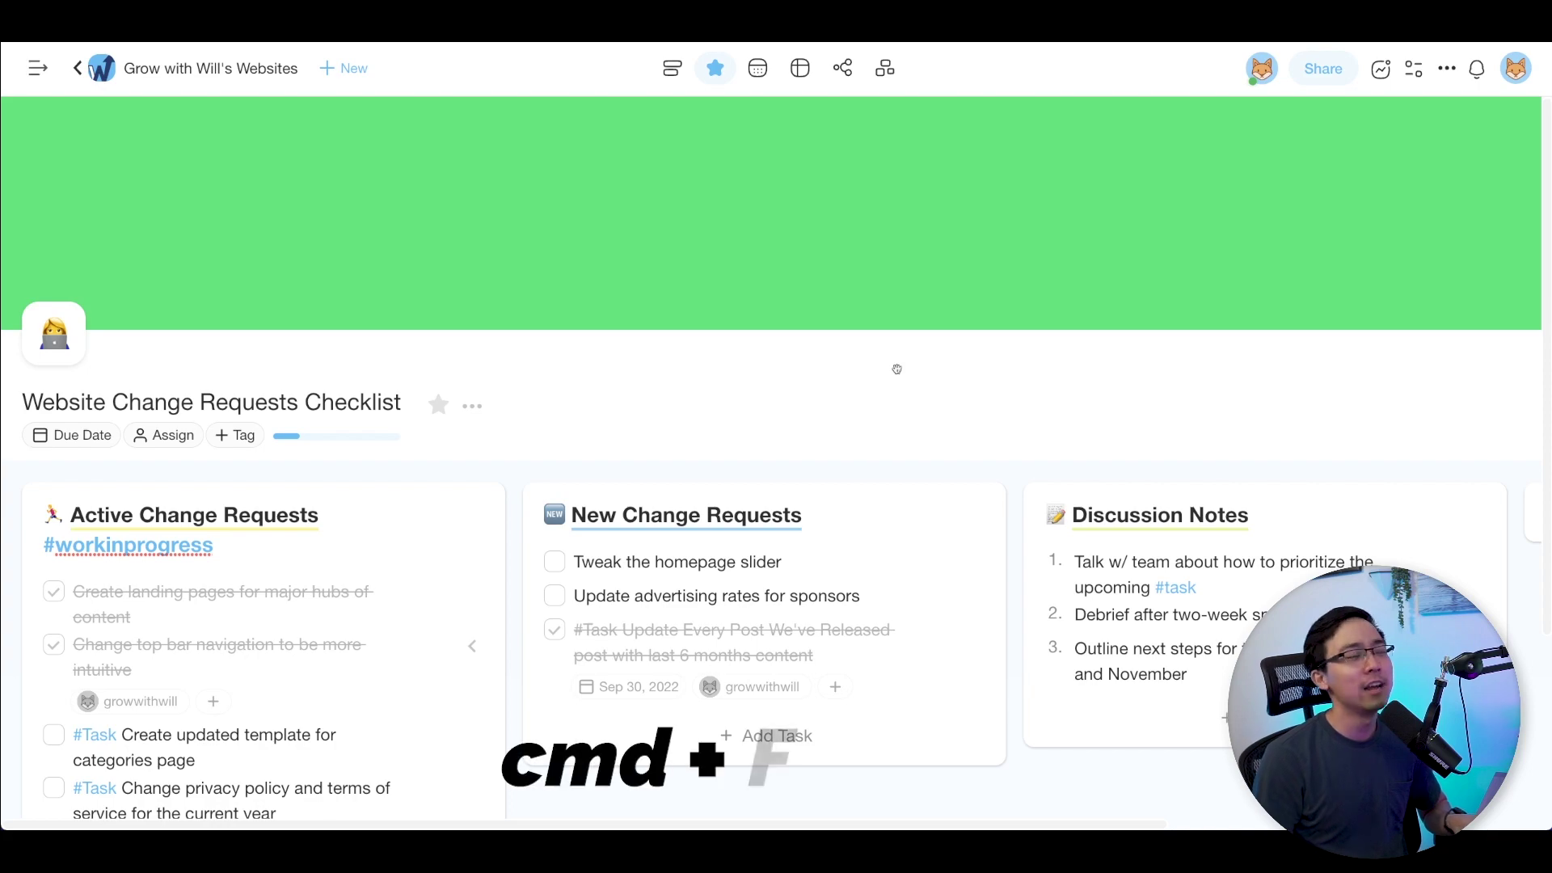
pyautogui.press('super+f')
pyautogui.write('#Task')
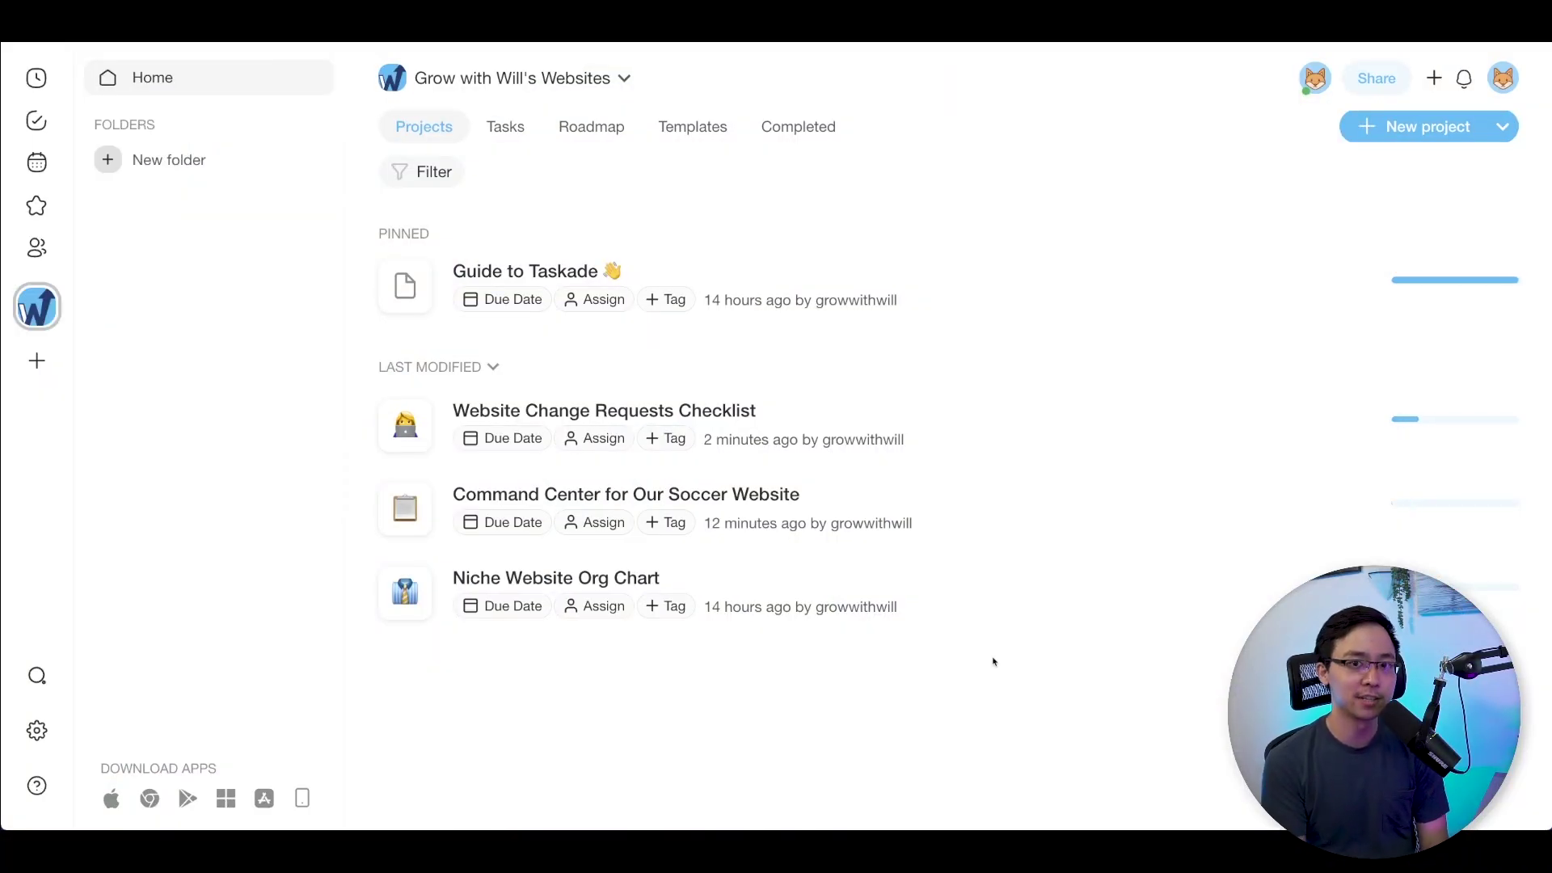
# - Open the Niche Website Org Chart project in org chart view and examine the Lead Content Editor and Lead Virtual Assistant branches
pyautogui.click(837, 591)
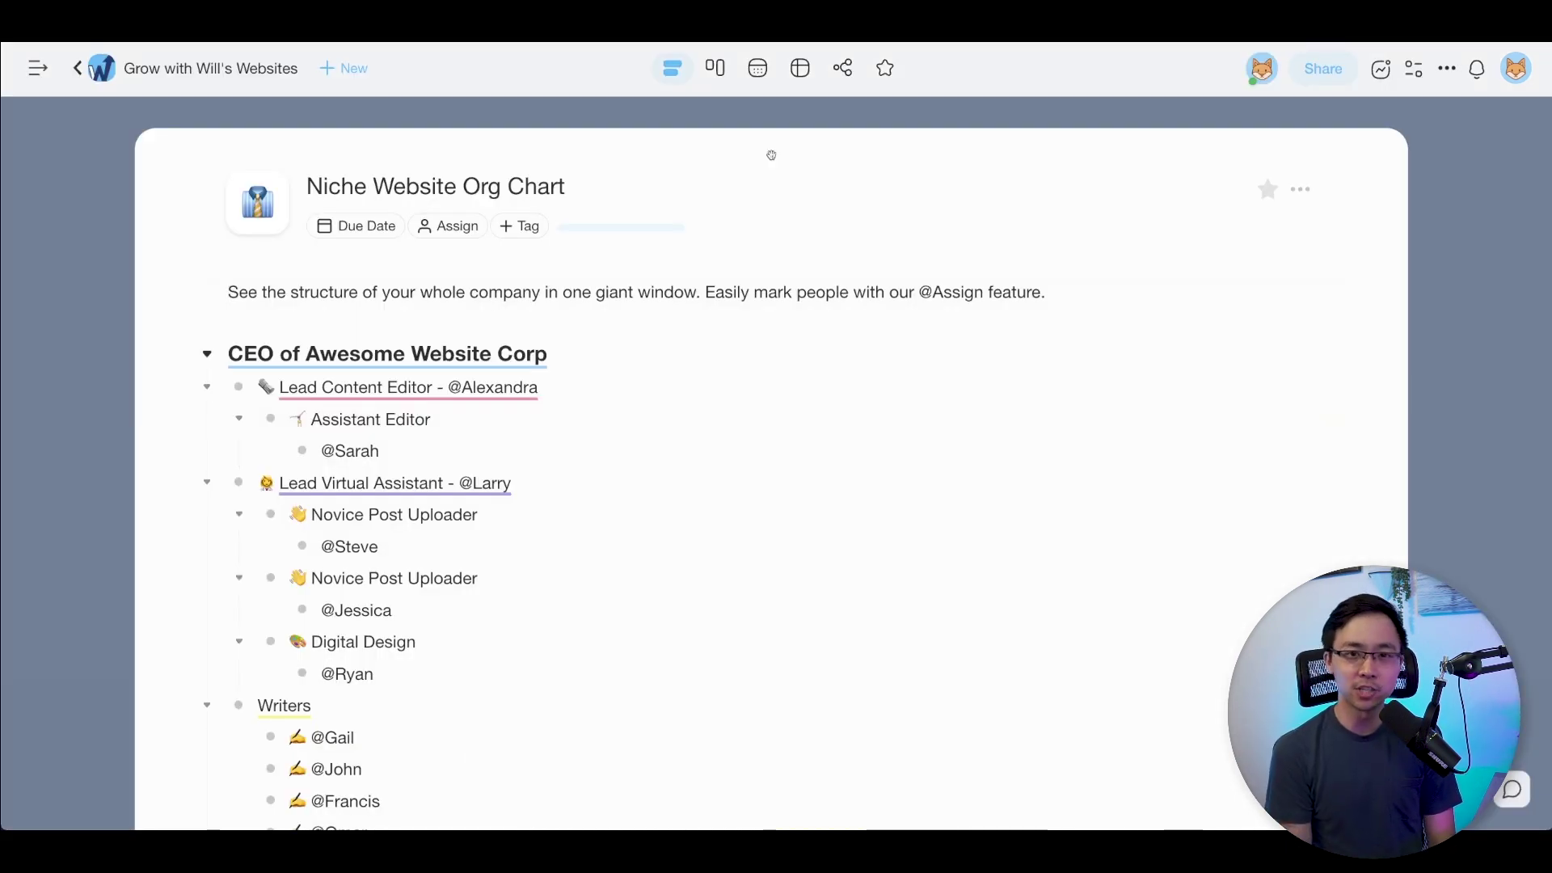
pyautogui.click(885, 69)
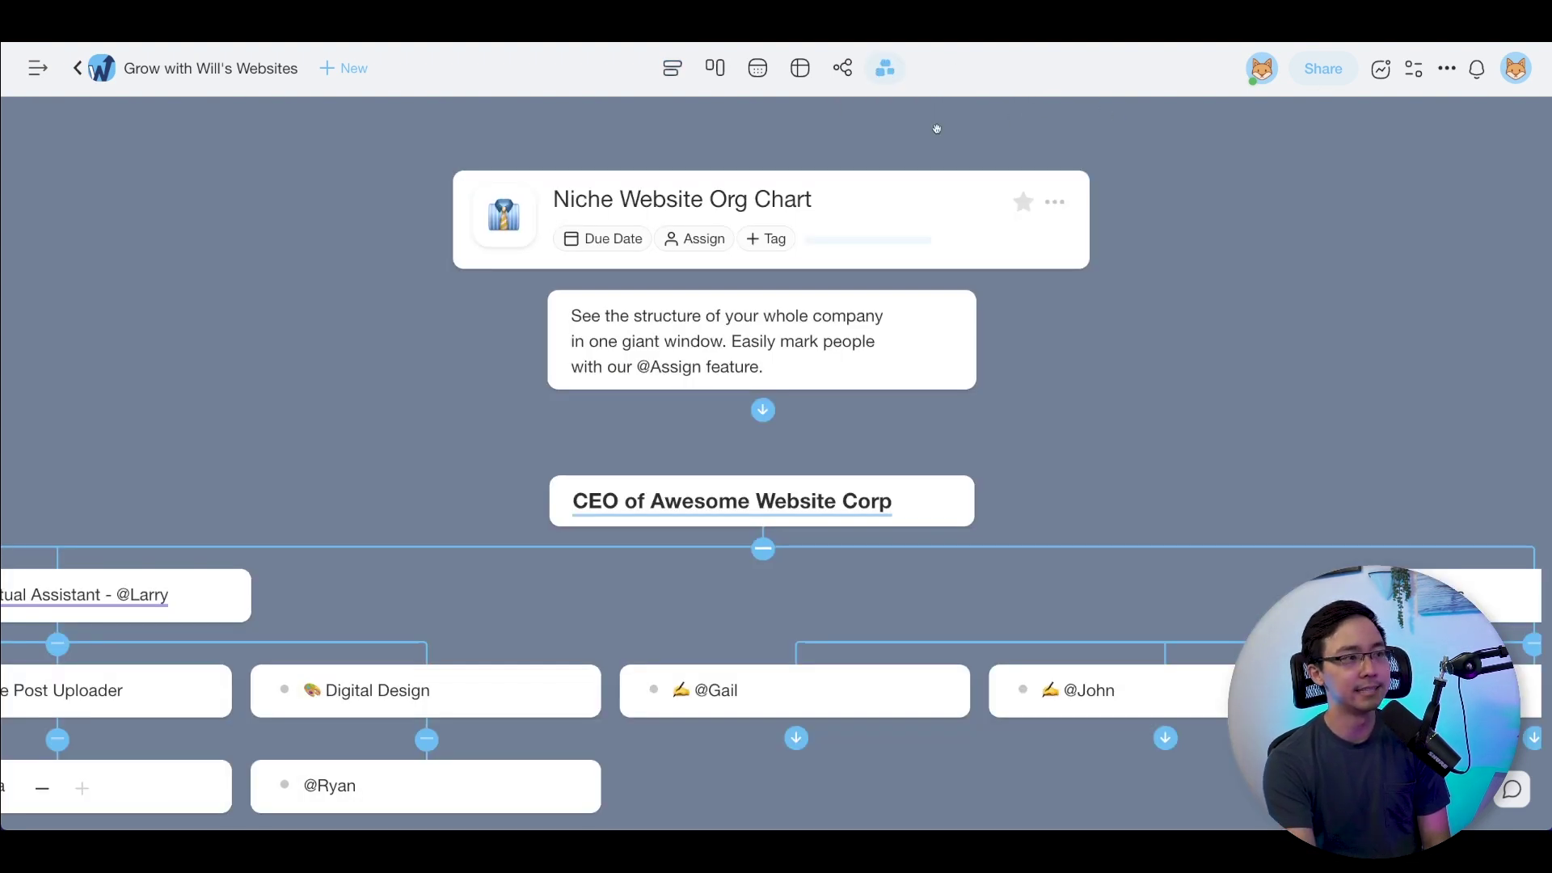
pyautogui.scroll(-3, 1042, 176)
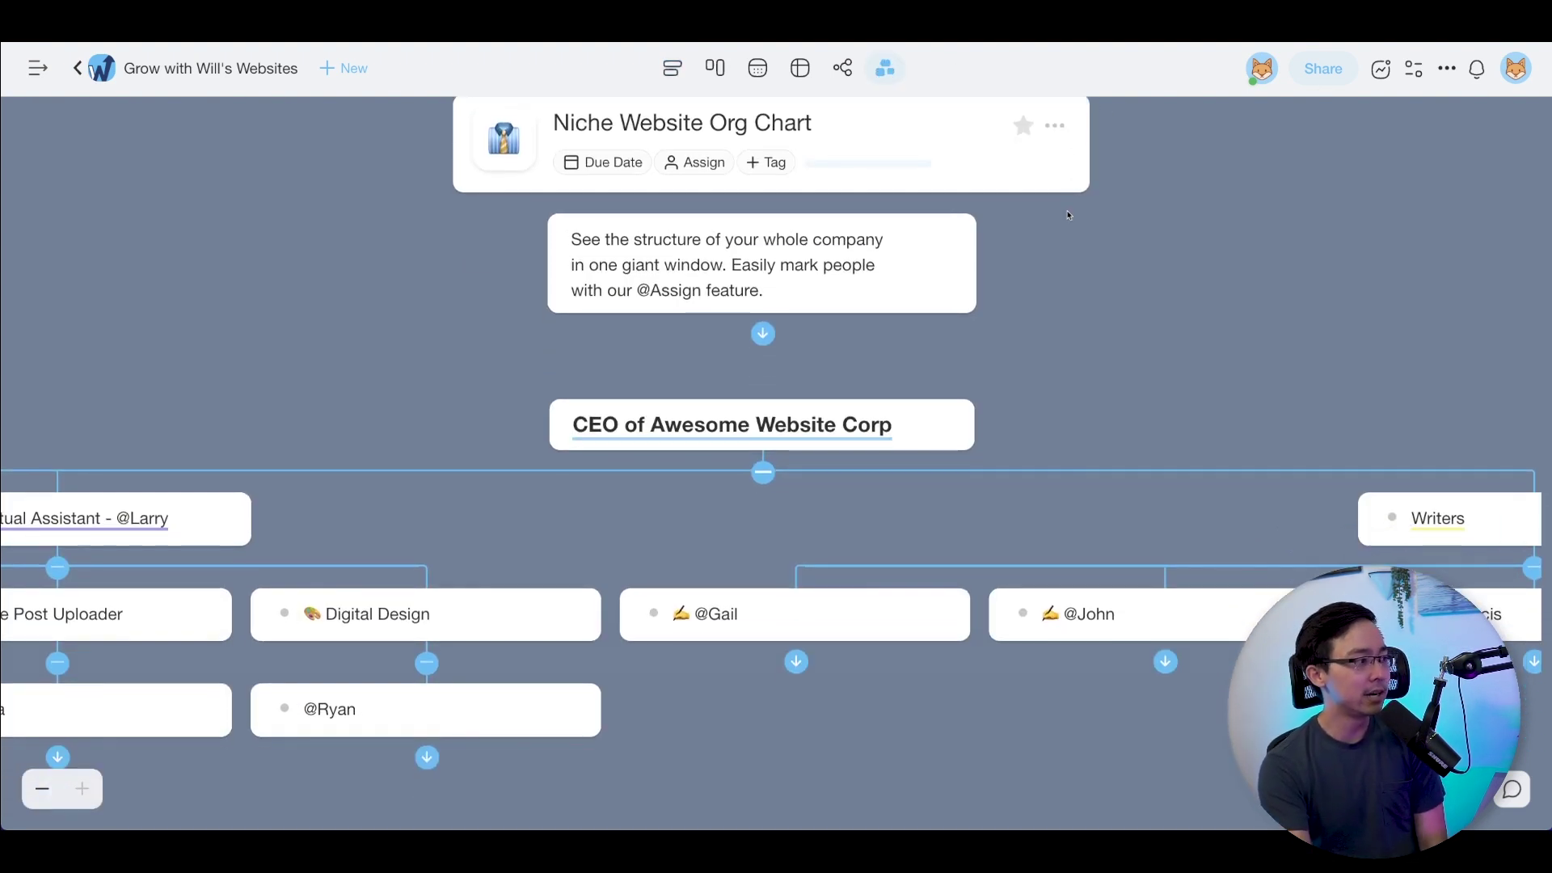
pyautogui.scroll(-3, 1068, 216)
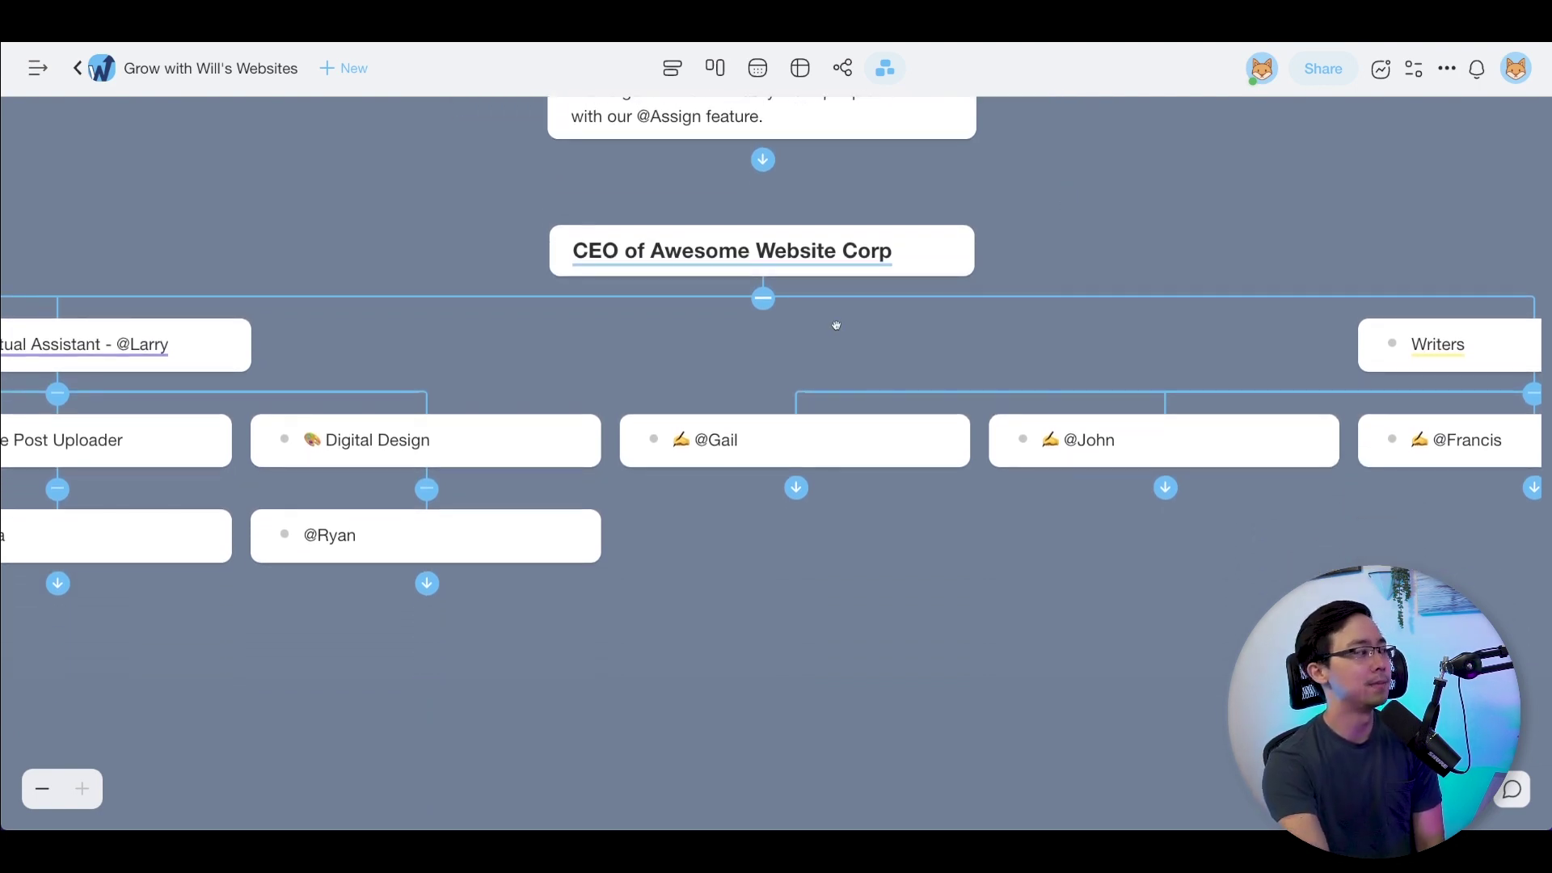
pyautogui.moveTo(525, 372); pyautogui.dragTo(1078, 374)
pyautogui.moveTo(536, 713); pyautogui.dragTo(696, 689)
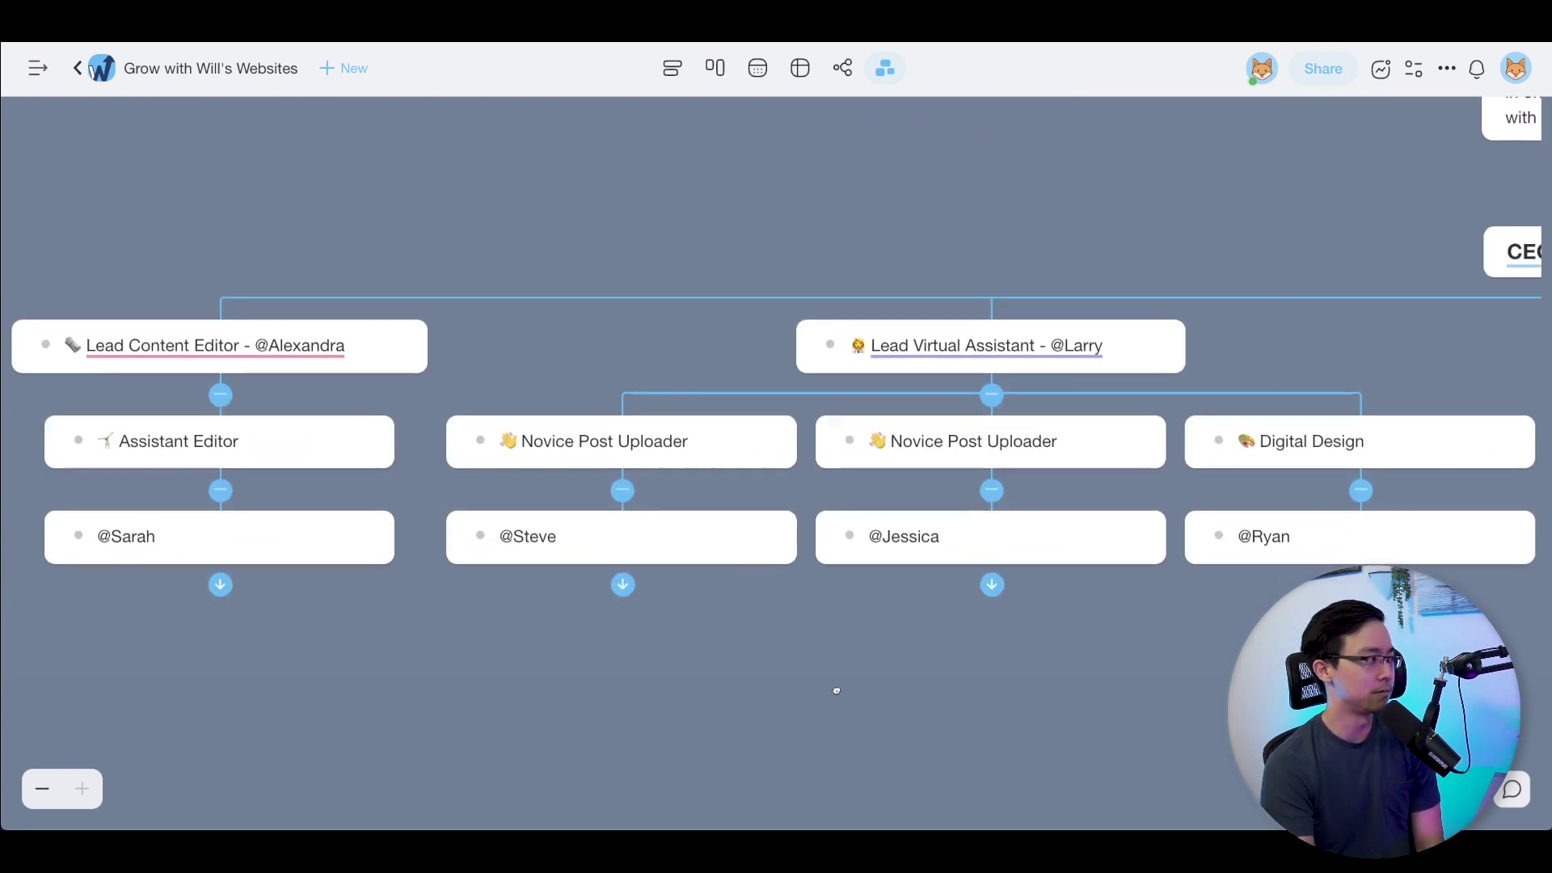
# - Follow the org chart from the Lead Virtual Assistant's team across to the Writers branch
pyautogui.scroll(-1, 802, 652)
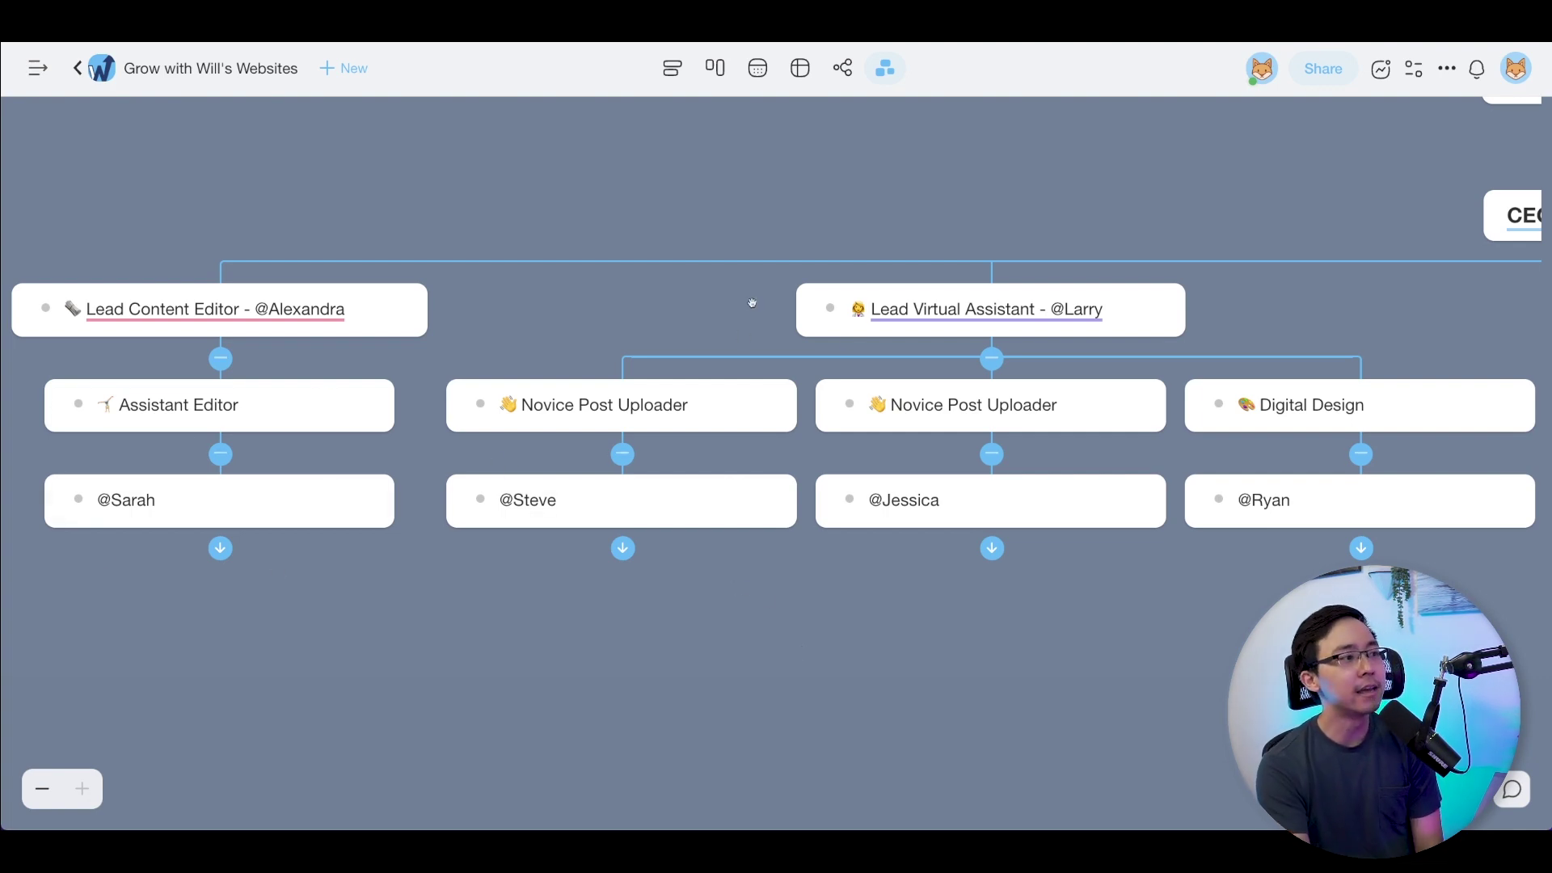
pyautogui.moveTo(751, 303); pyautogui.dragTo(664, 300)
pyautogui.moveTo(1246, 623); pyautogui.dragTo(1070, 621)
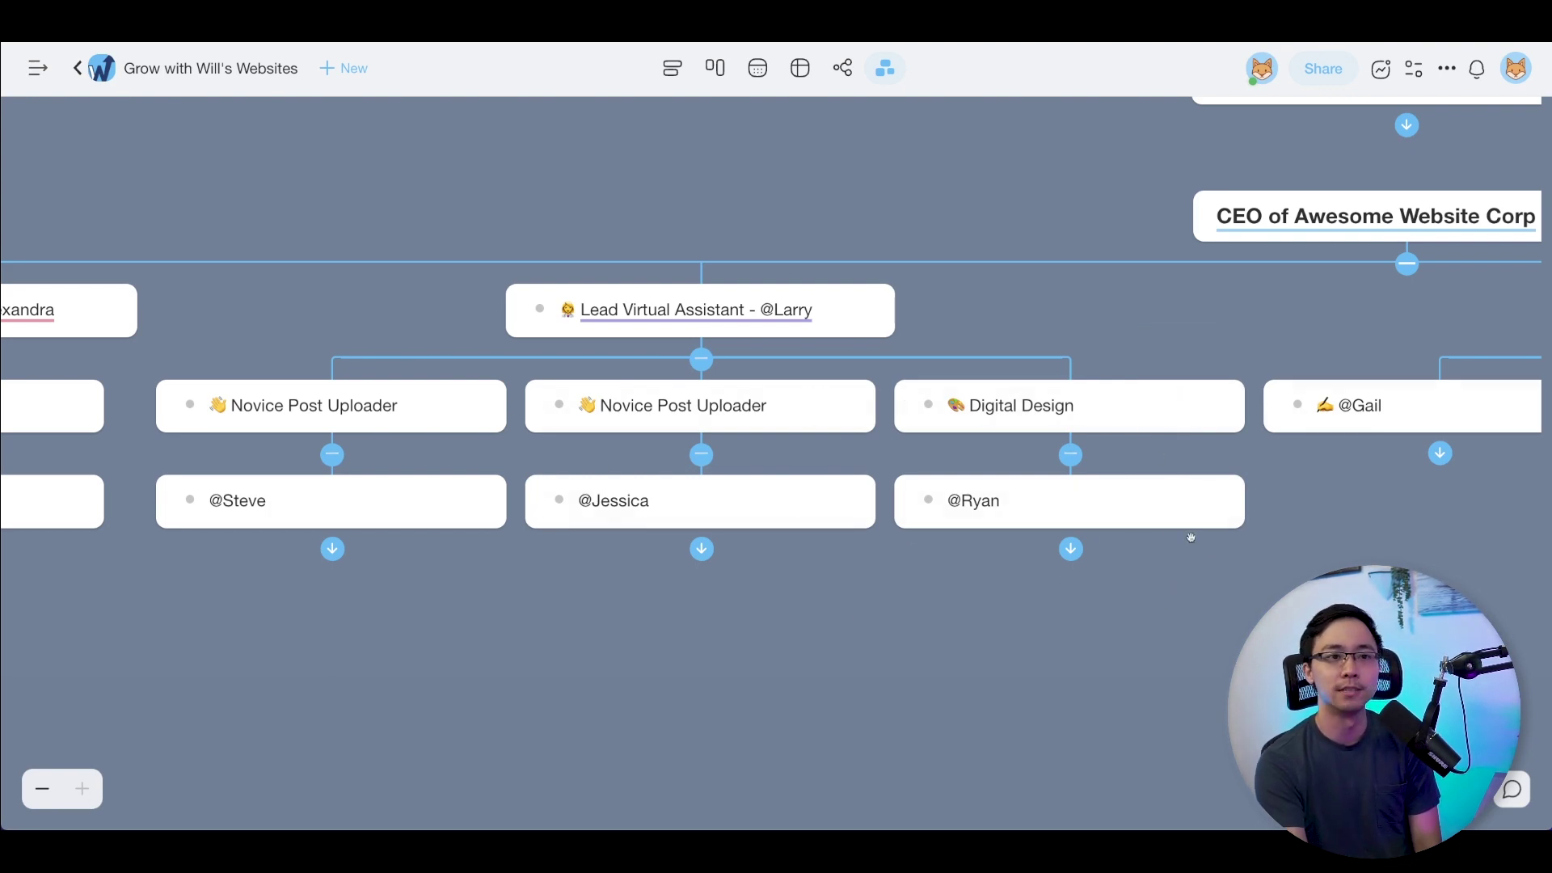
pyautogui.hscroll(15, 1299, 570)
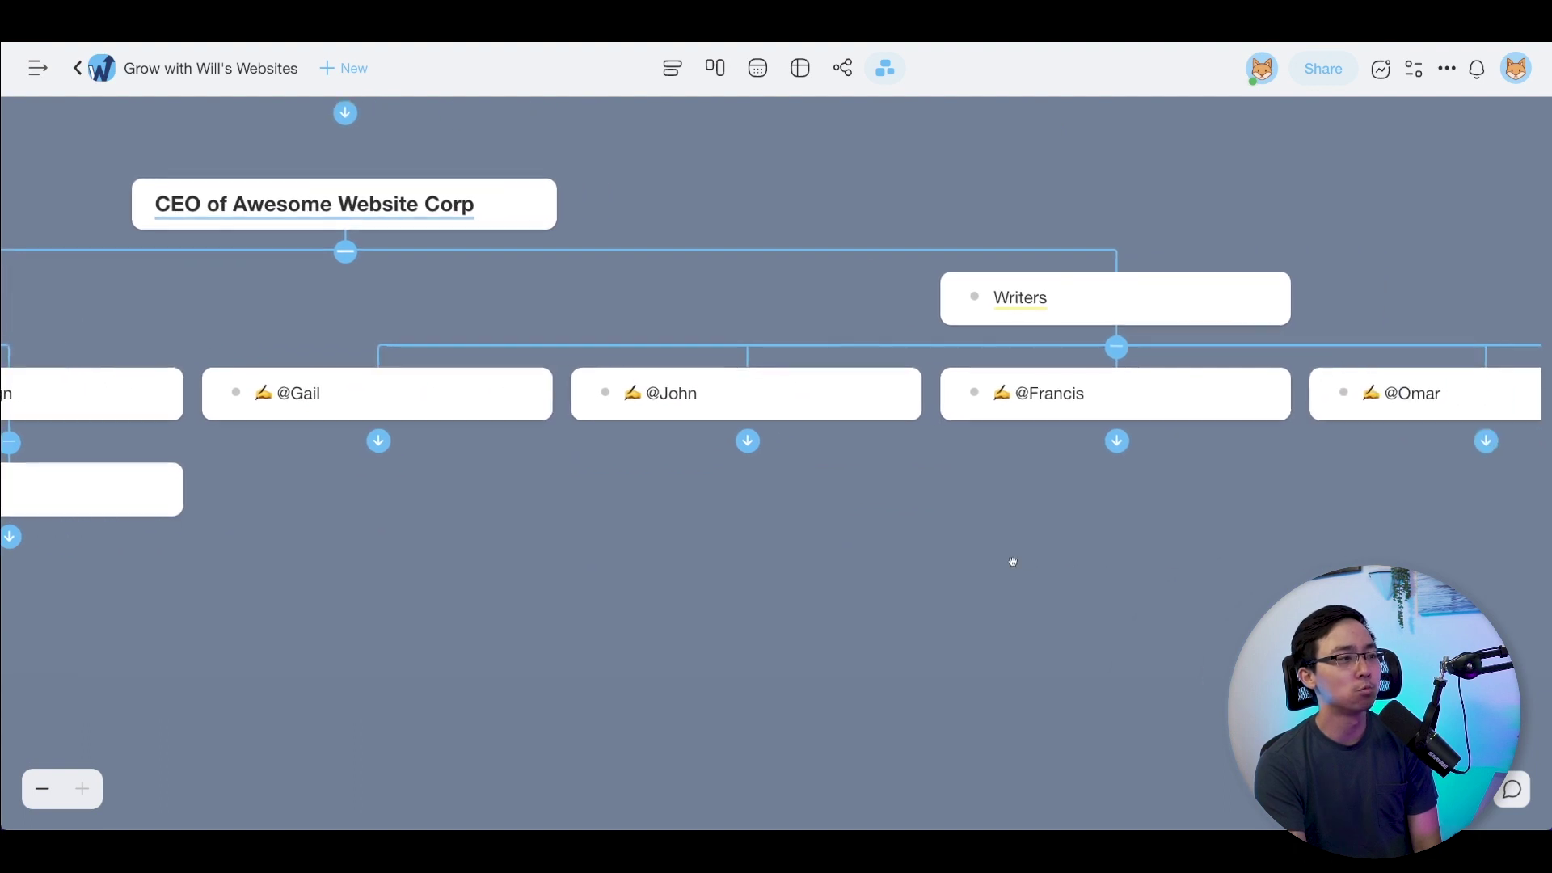
# - Examine the rest of the Writers branch and the Lead Virtual Assistant and Lead Content Editor branches of the org chart
pyautogui.hscroll(4, 1007, 536)
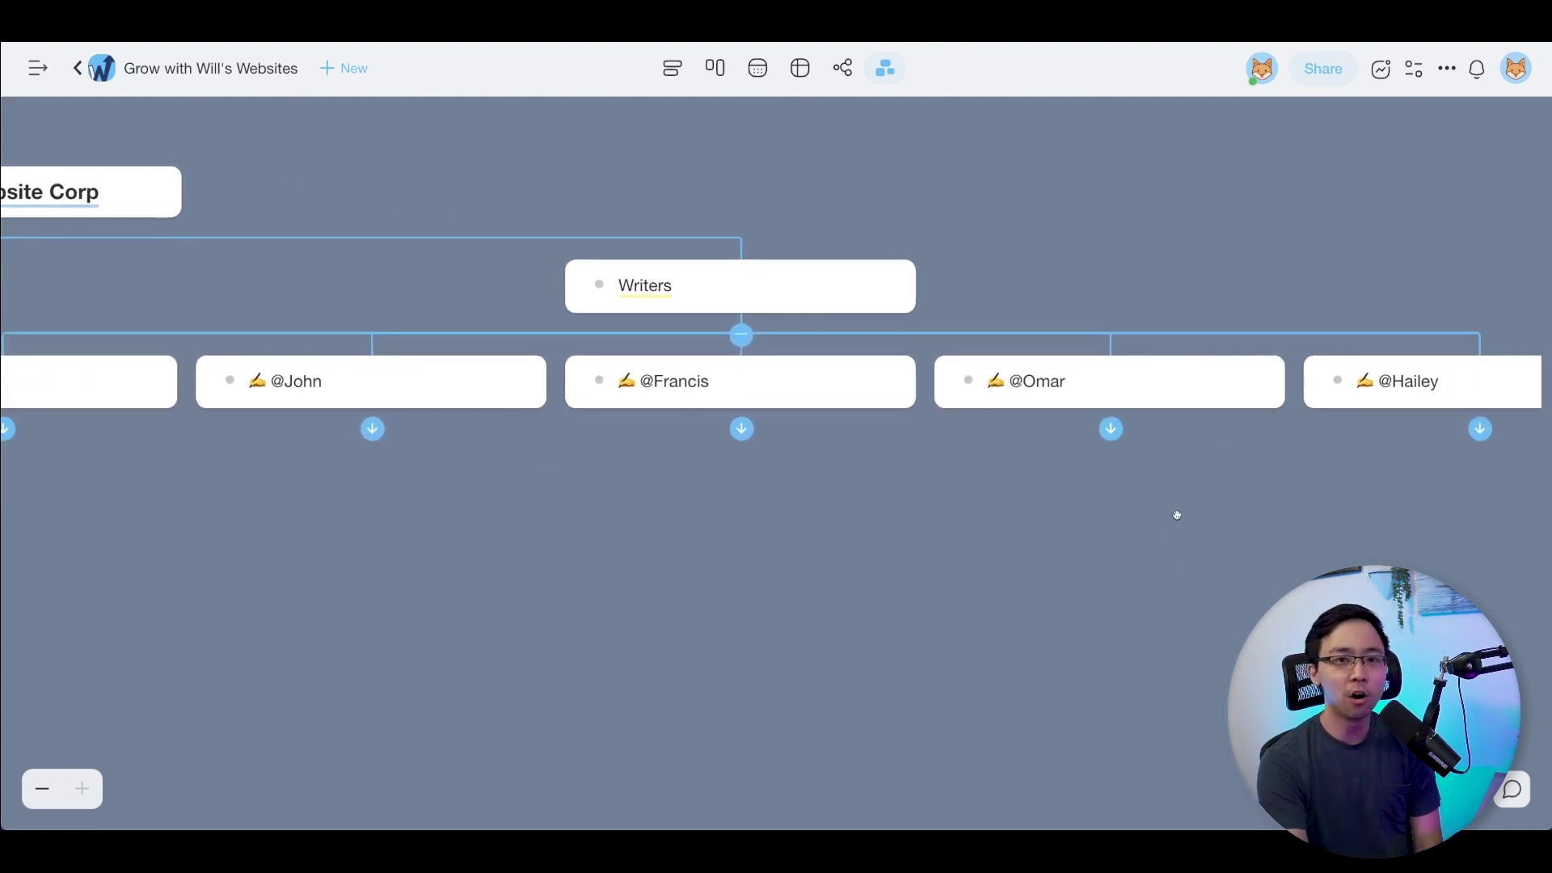
pyautogui.moveTo(1183, 515); pyautogui.dragTo(1130, 537)
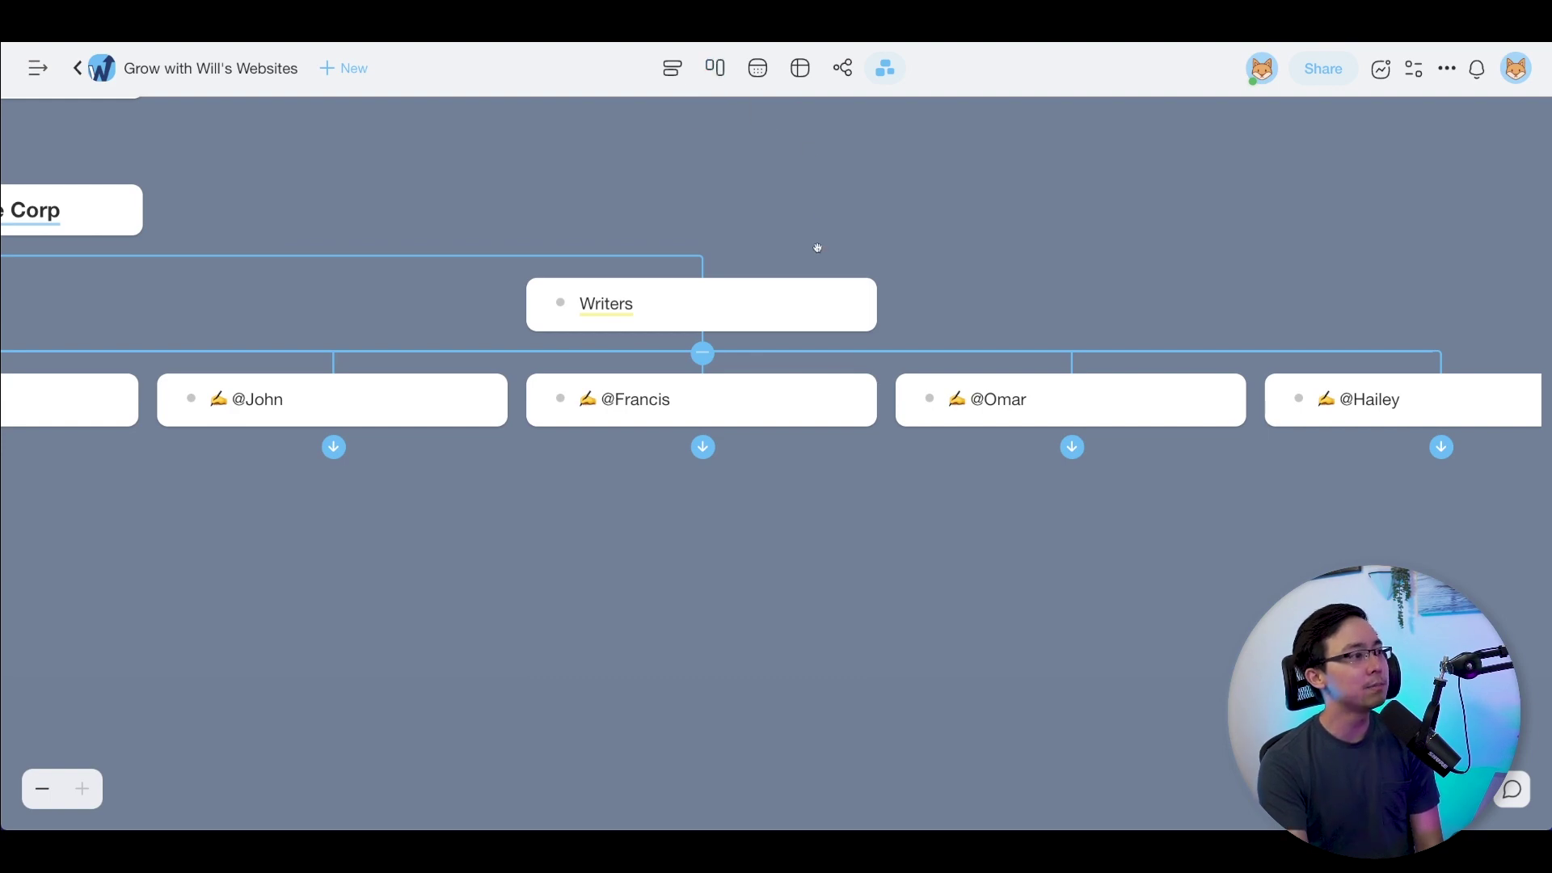
pyautogui.hscroll(-15, 1160, 290)
pyautogui.hscroll(-7, 1330, 303)
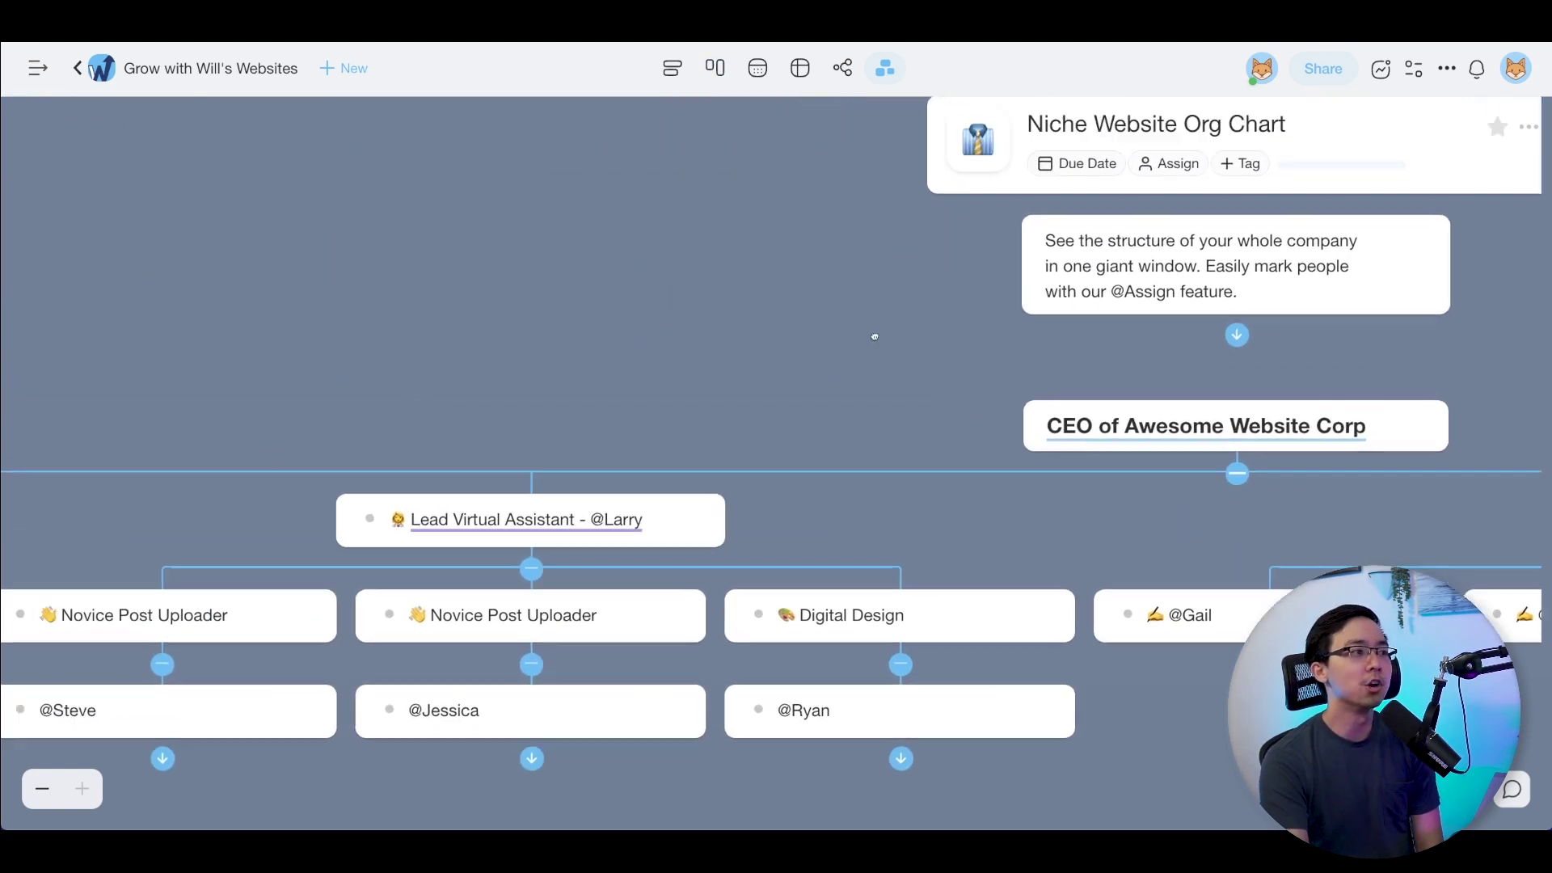
pyautogui.scroll(-2, 856, 245)
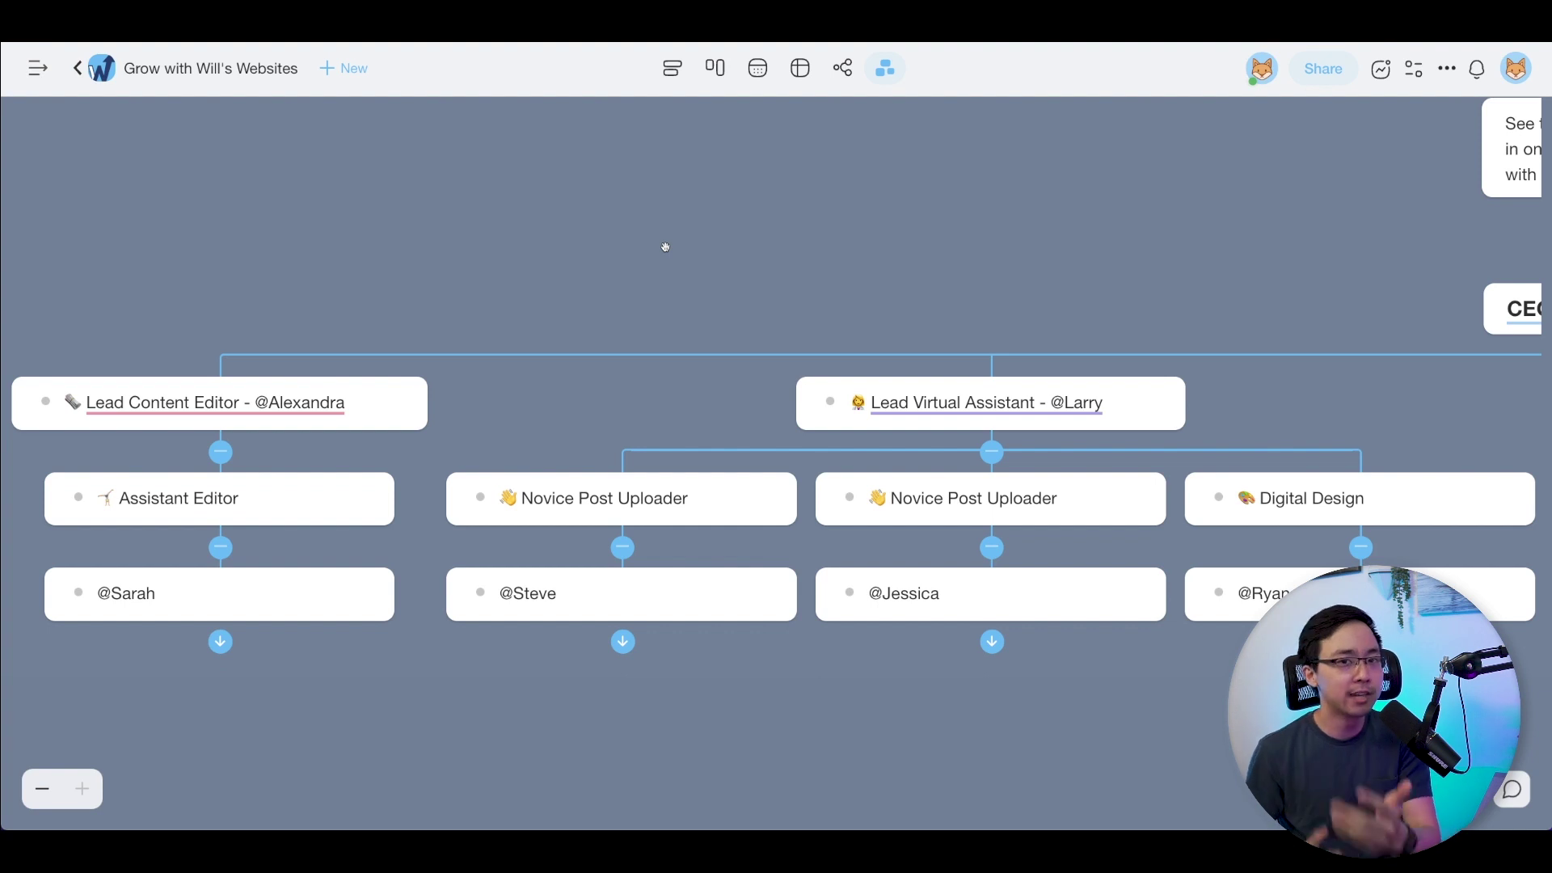
pyautogui.hscroll(4, 666, 247)
pyautogui.scroll(1, 814, 215)
pyautogui.hscroll(-3, 536, 287)
pyautogui.scroll(-1, 537, 288)
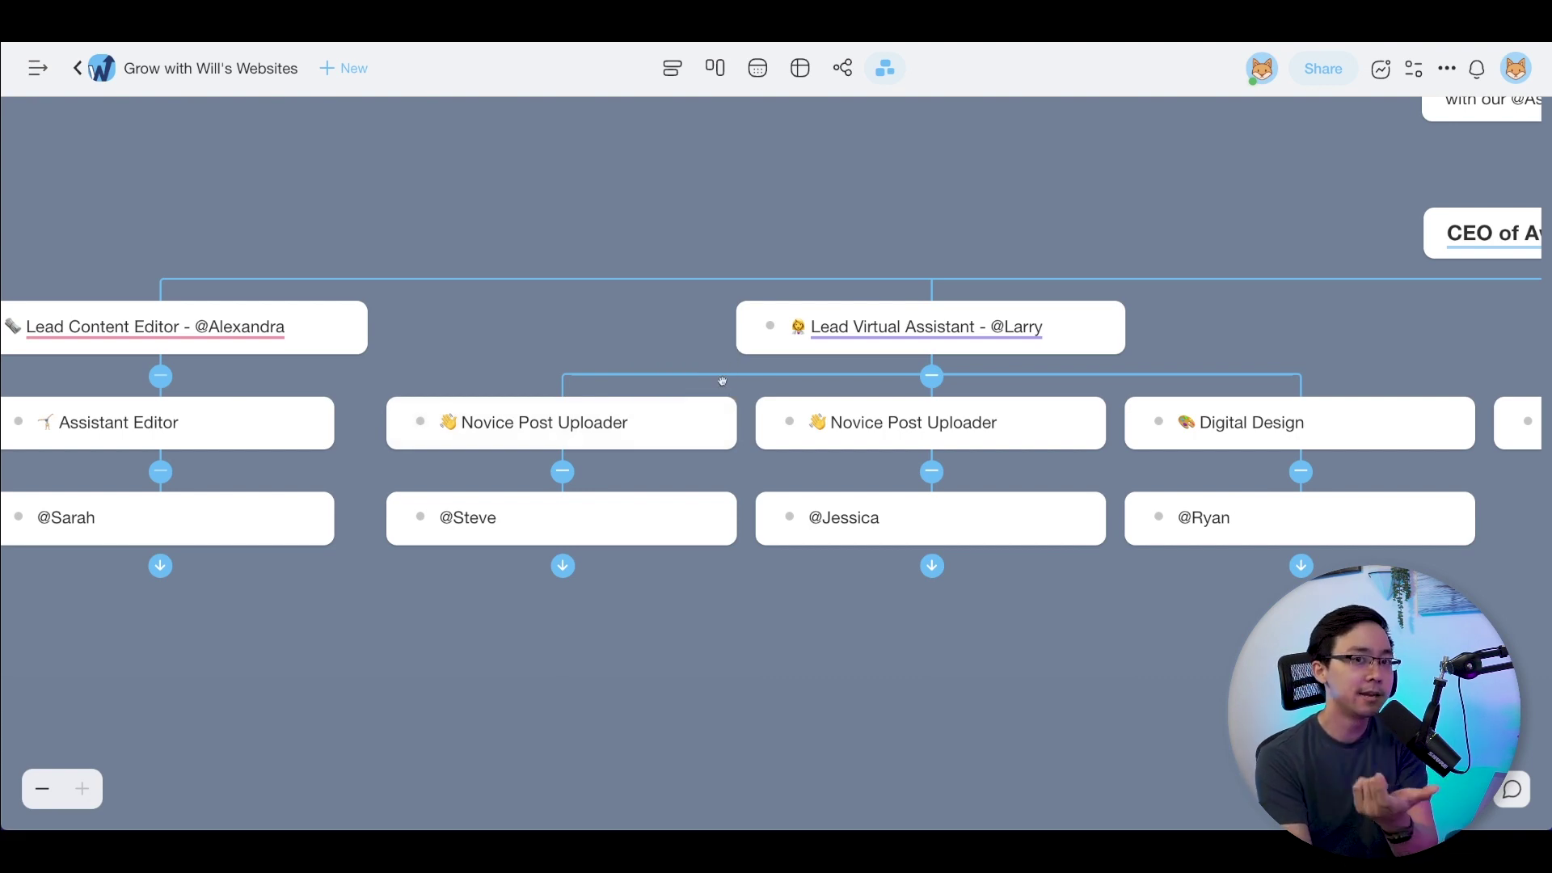
pyautogui.scroll(-2, 905, 447)
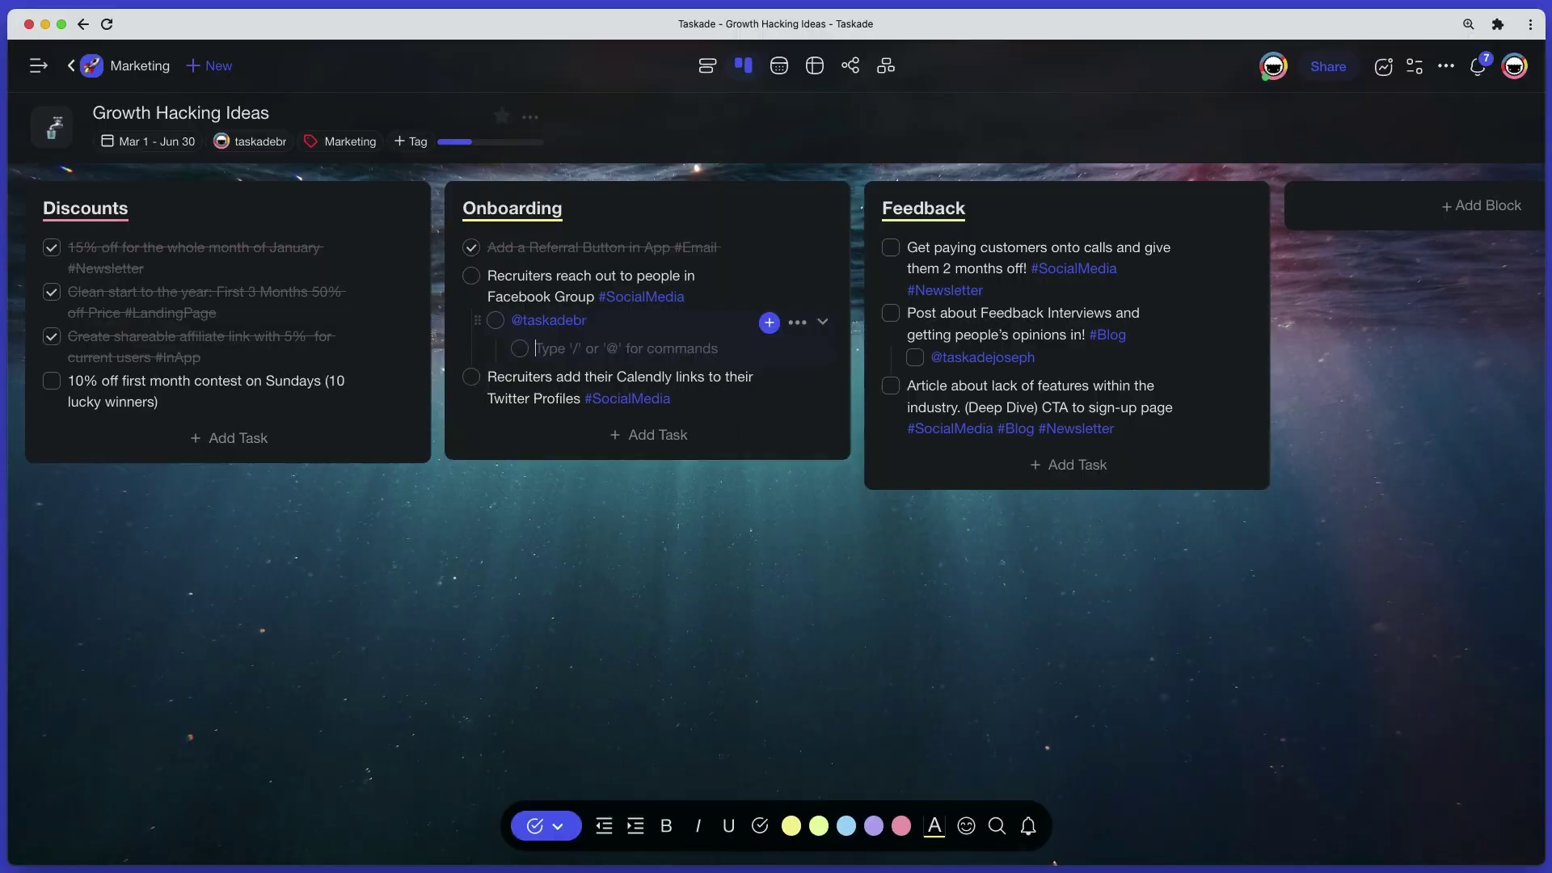
# - In the Onboarding block, add subtasks Part 1, Part 3 and Part 3 under the assignee item of the Facebook Group task
pyautogui.write('Part 1')
pyautogui.press('Return')
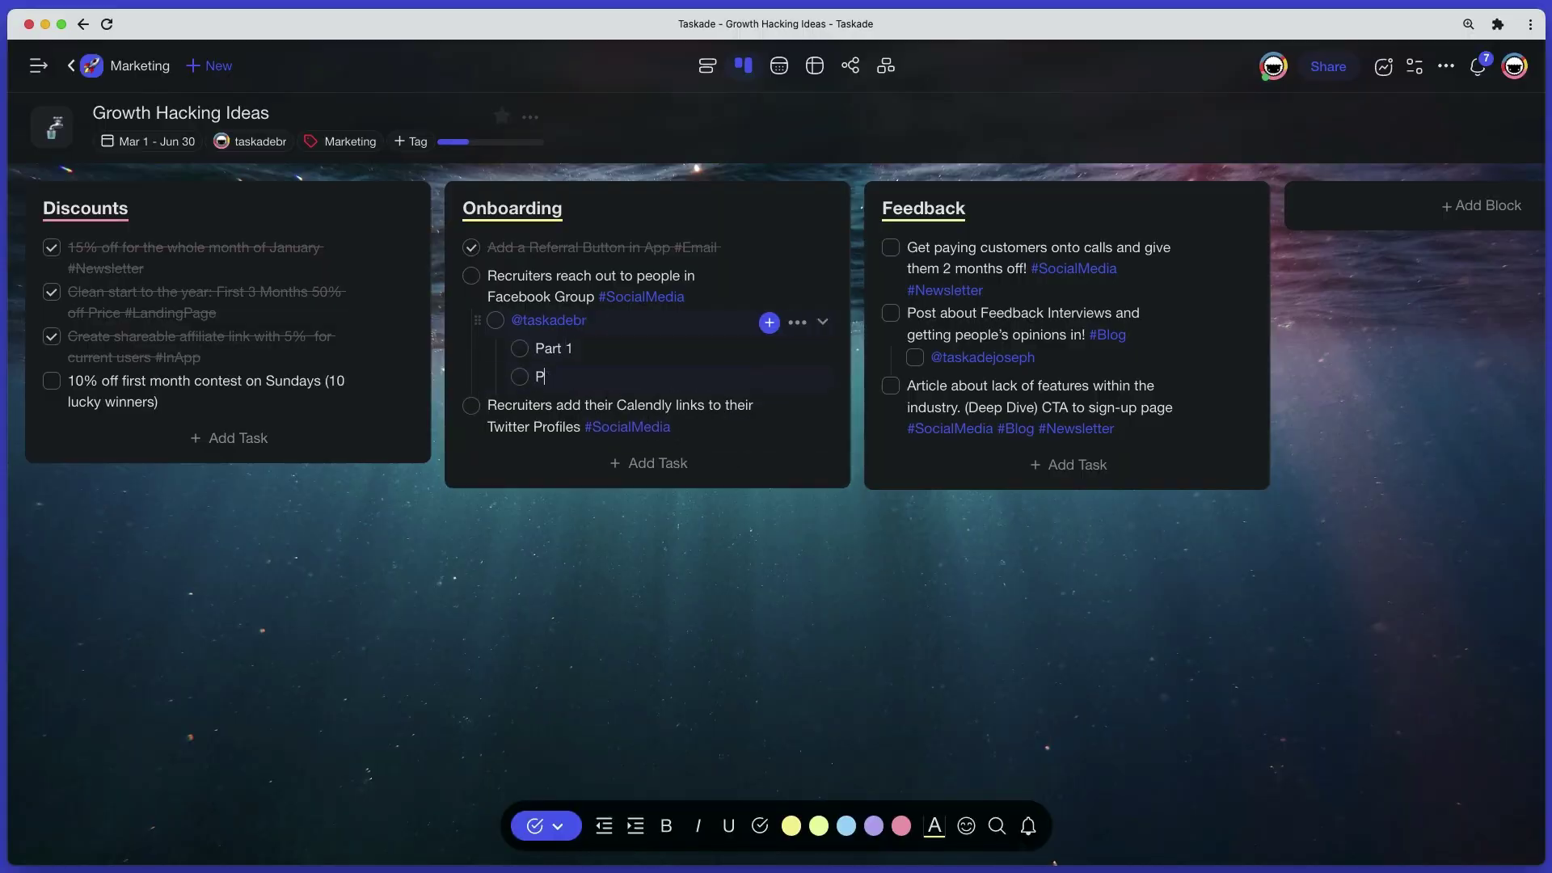
pyautogui.write('Part 3')
pyautogui.press('Return')
pyautogui.write('P')
# - Apply the Check 3 list style to the new subtasks and mark Part 1 complete
pyautogui.click(558, 825)
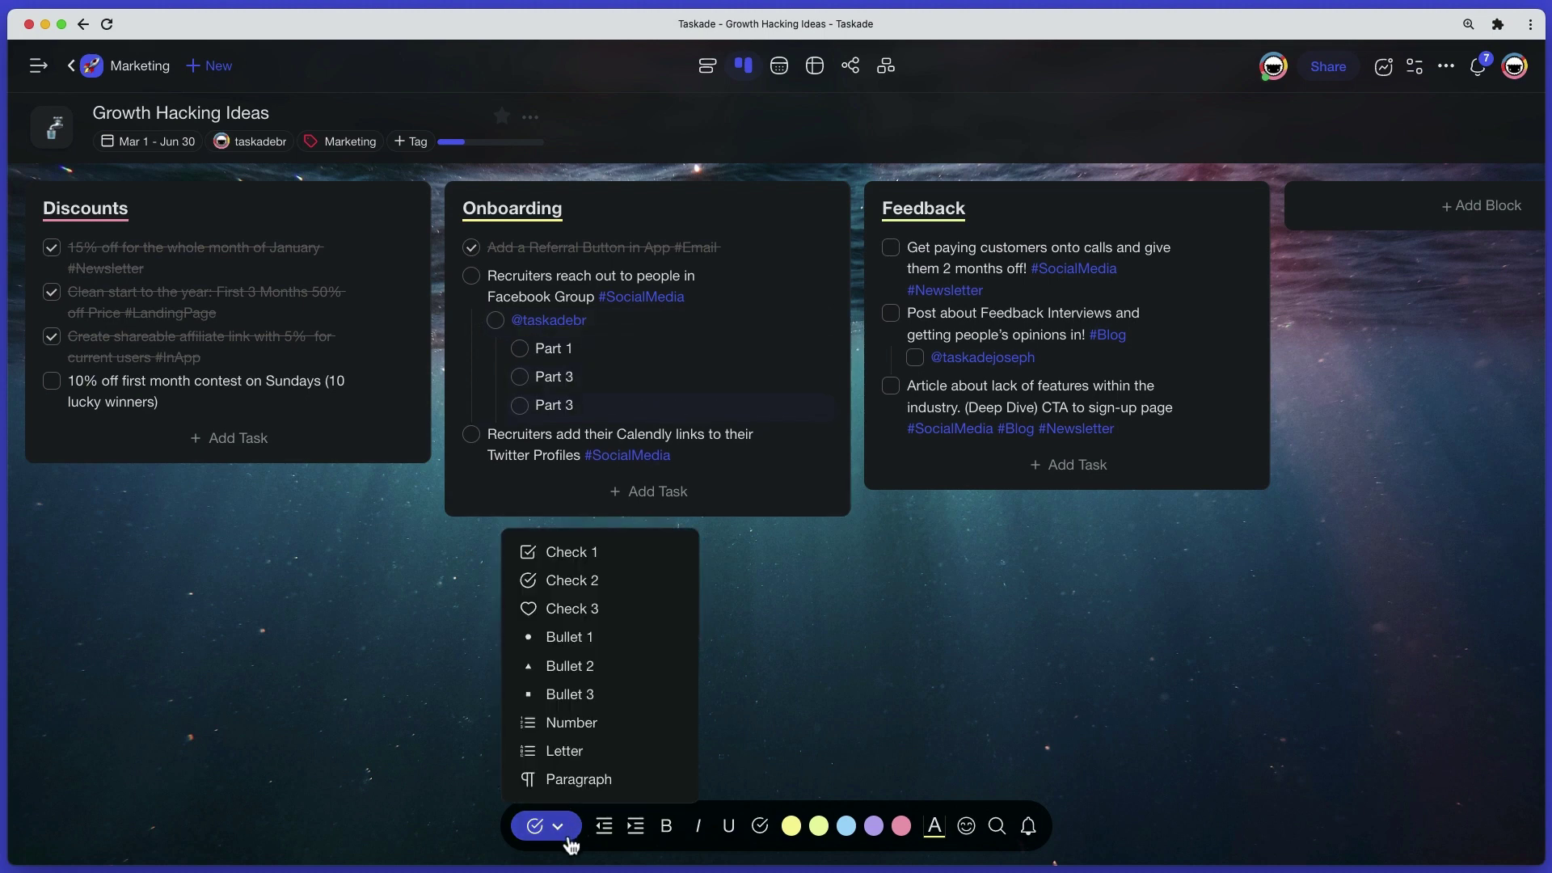
pyautogui.click(595, 609)
pyautogui.click(520, 348)
pyautogui.click(1051, 358)
pyautogui.doubleClick(1027, 312)
pyautogui.press('Tab')
pyautogui.doubleClick(513, 297)
pyautogui.click(534, 260)
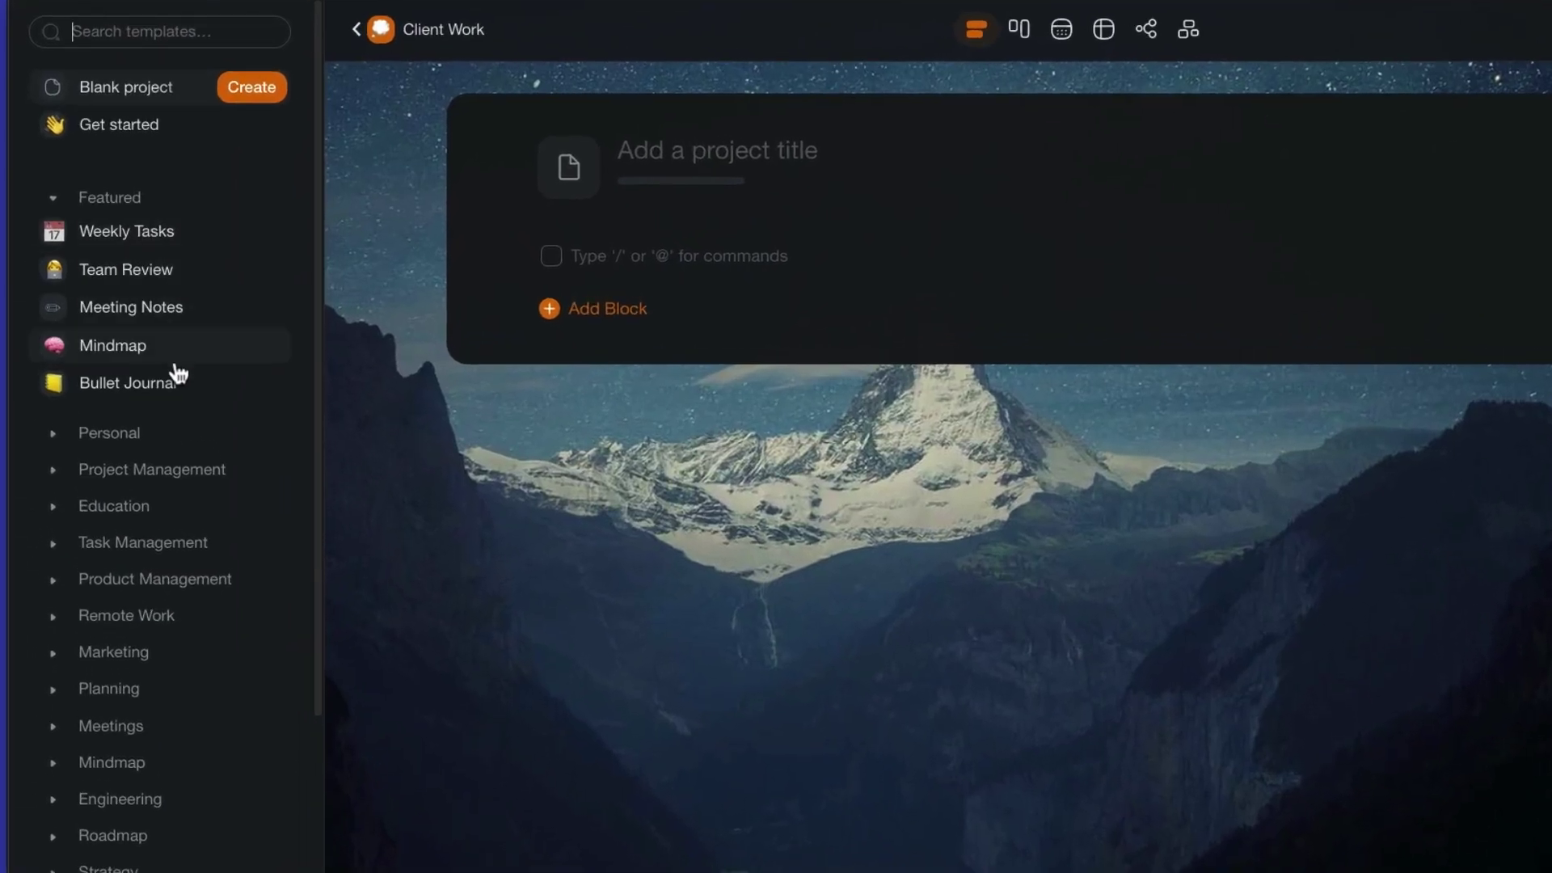
# - For a new Client Work project, examine the Personal, Project Management, Product Management, Remote Work and Meetings template categories
pyautogui.click(63, 437)
pyautogui.click(62, 436)
pyautogui.click(62, 470)
pyautogui.click(62, 470)
pyautogui.click(60, 579)
pyautogui.click(61, 579)
pyautogui.click(61, 615)
pyautogui.click(61, 615)
pyautogui.click(55, 725)
pyautogui.click(55, 726)
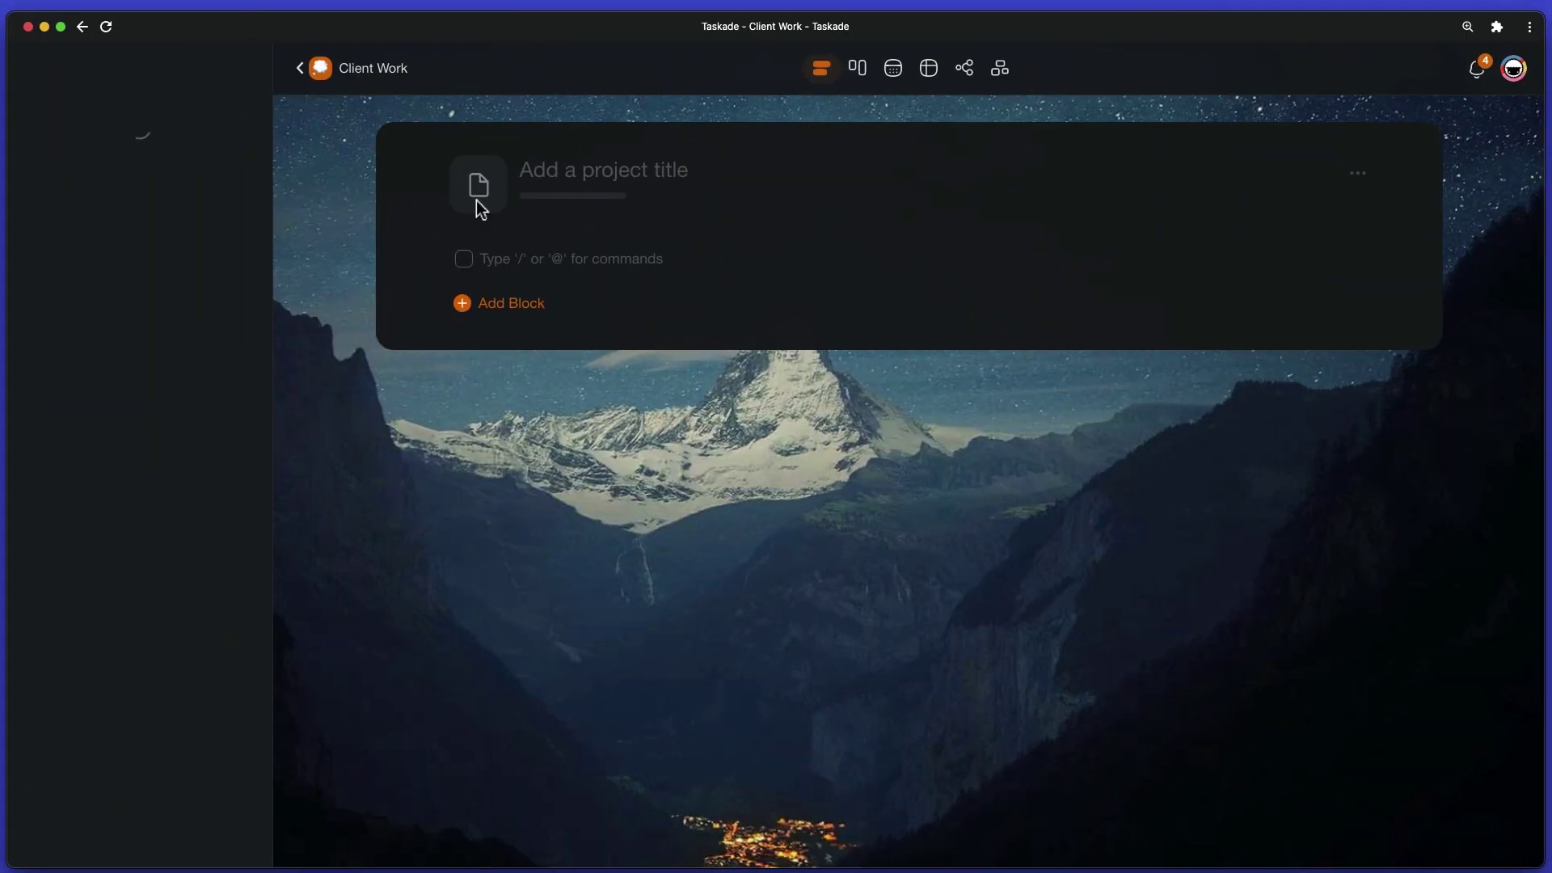
# - Give the blank Client Work project a road emoji found with "road" as its icon and title it Roadmap
pyautogui.click(208, 201)
pyautogui.write('road')
pyautogui.click(76, 340)
pyautogui.write('Roadmap')
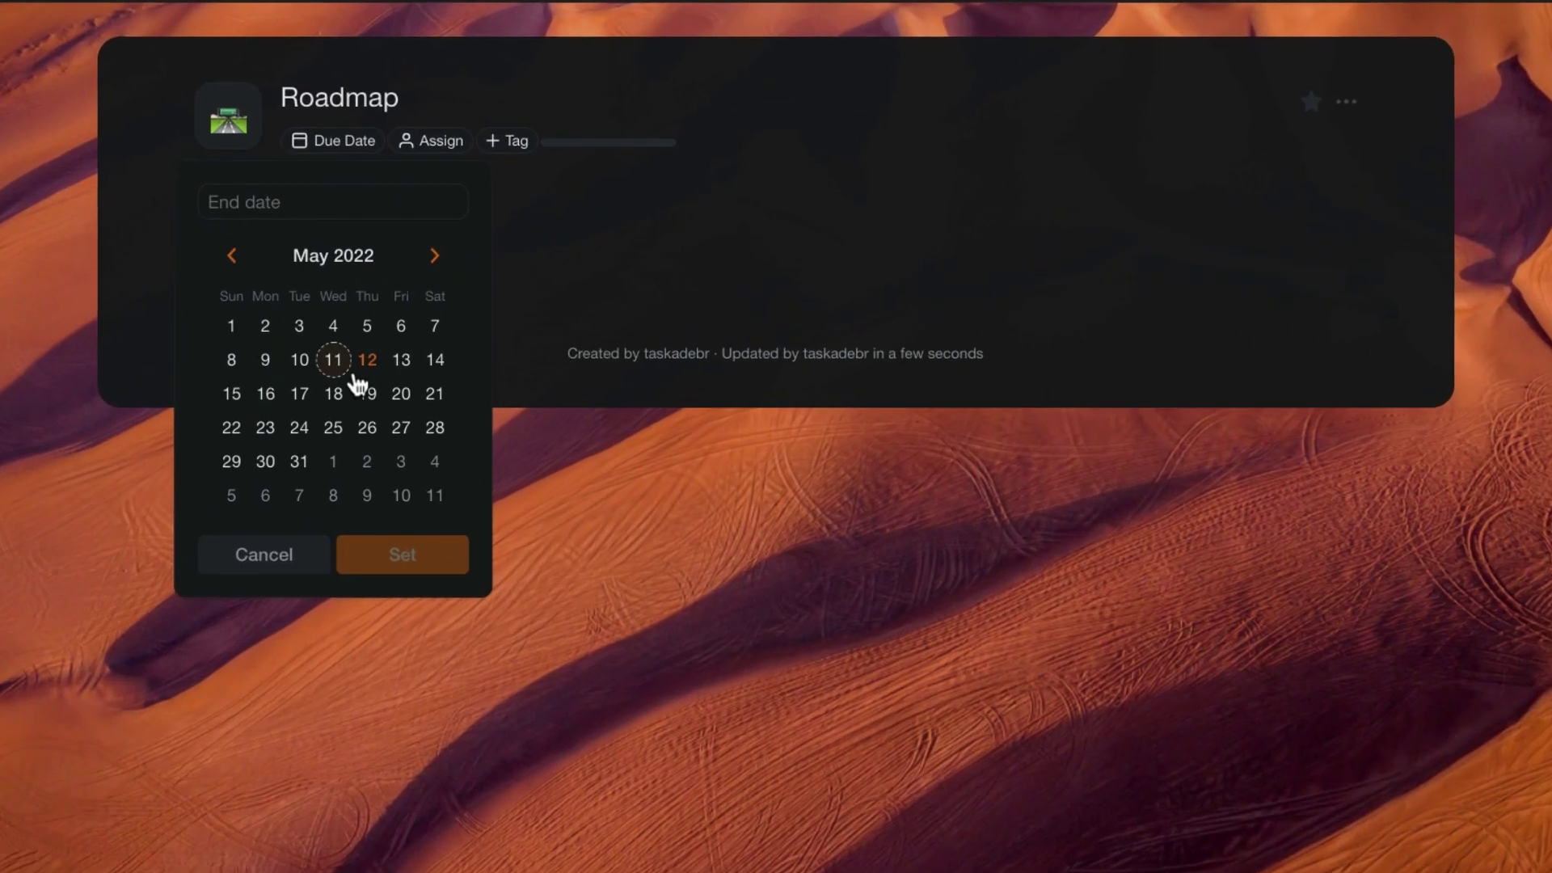
# - Set the Roadmap project's dates to May 12 - May 19 and assign the project to the workspace member
pyautogui.click(402, 555)
pyautogui.click(499, 141)
pyautogui.click(441, 295)
# - Create a new tag named Client A for the Roadmap project
pyautogui.click(584, 140)
pyautogui.click(525, 272)
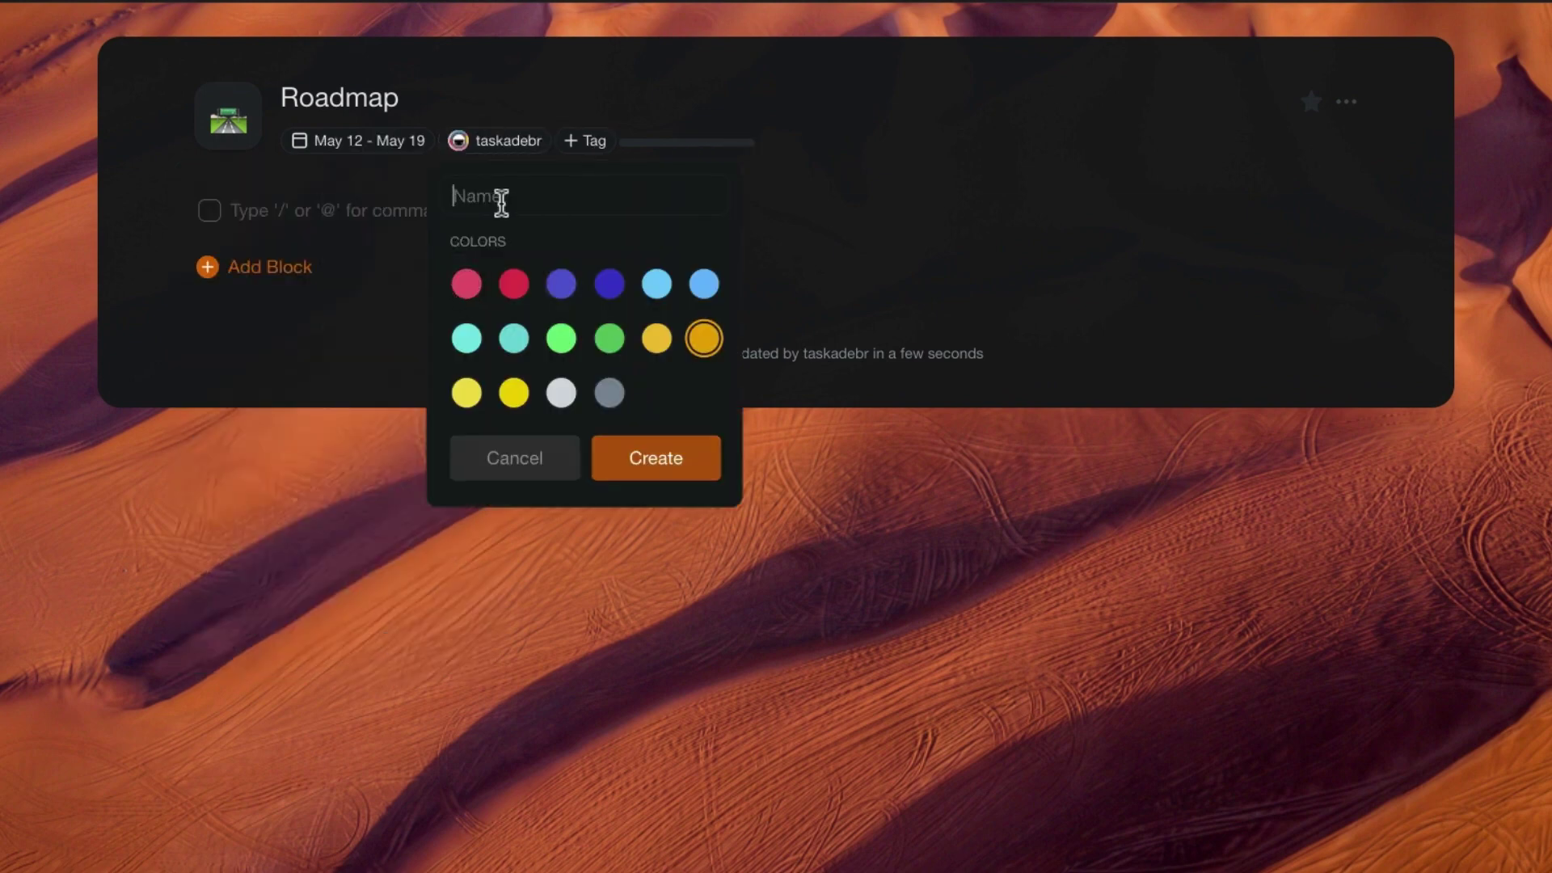
pyautogui.write('Client A')
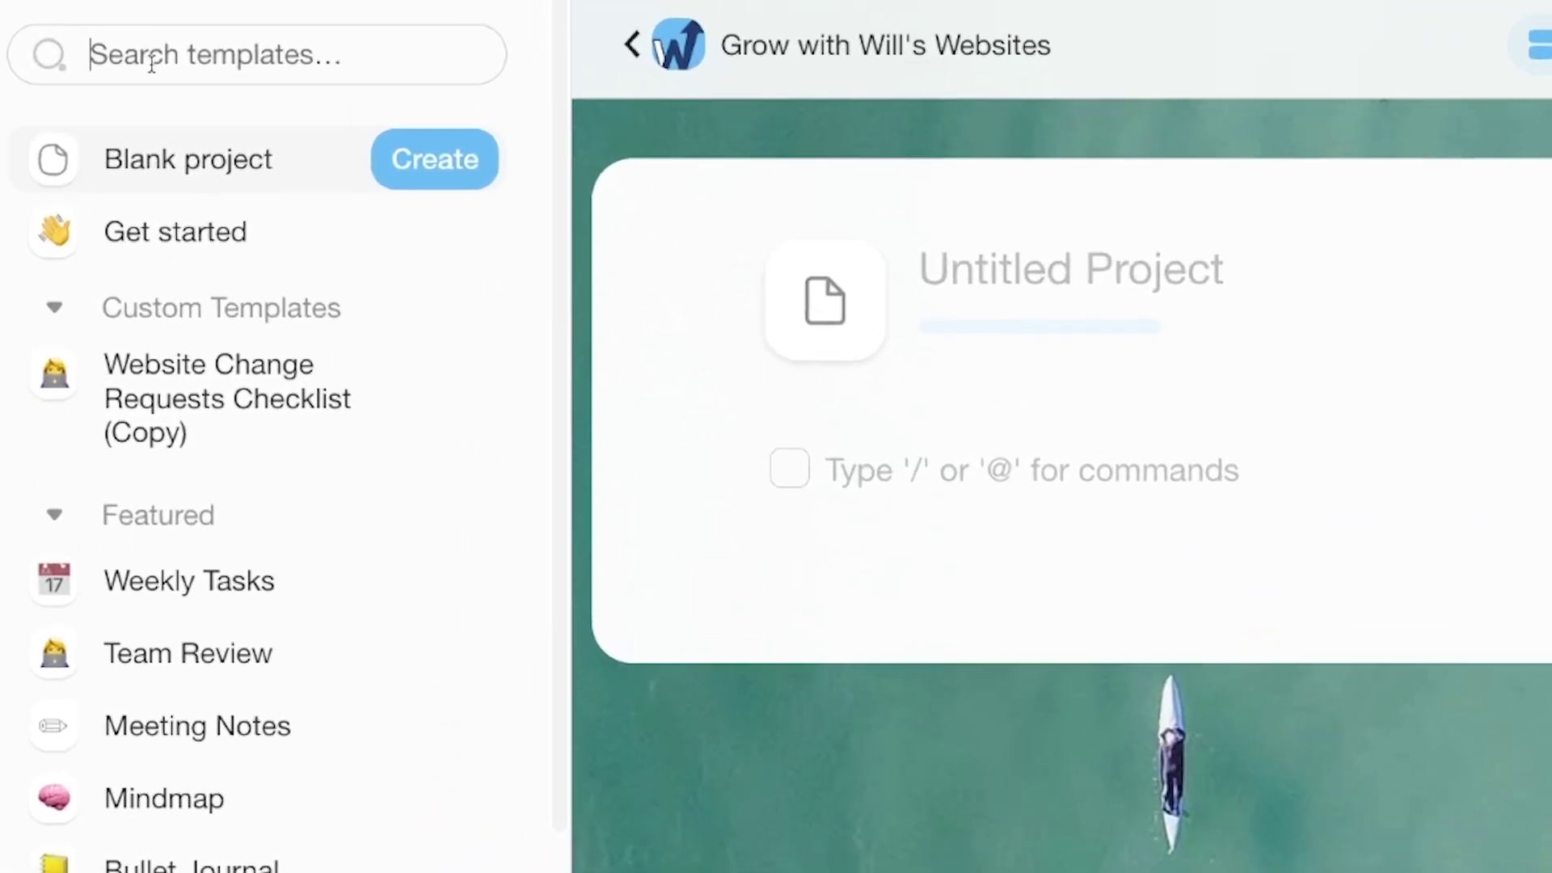
# - In Grow with Will's Websites, search the project templates for "kanban" and preview the Pomodoro Kanban Board template
pyautogui.write('kanban')
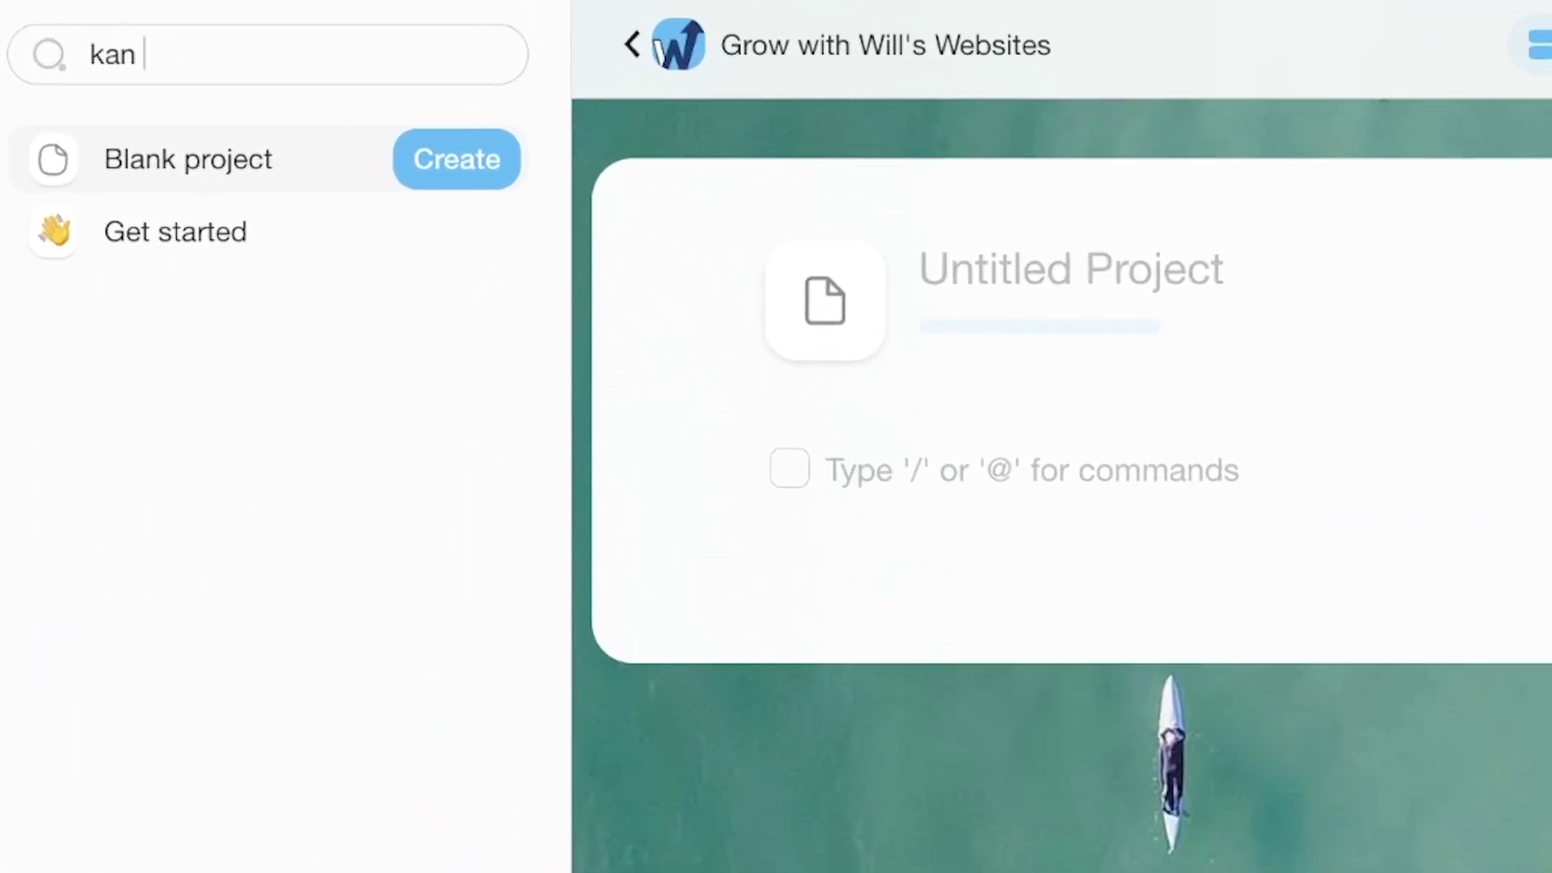
pyautogui.click(240, 379)
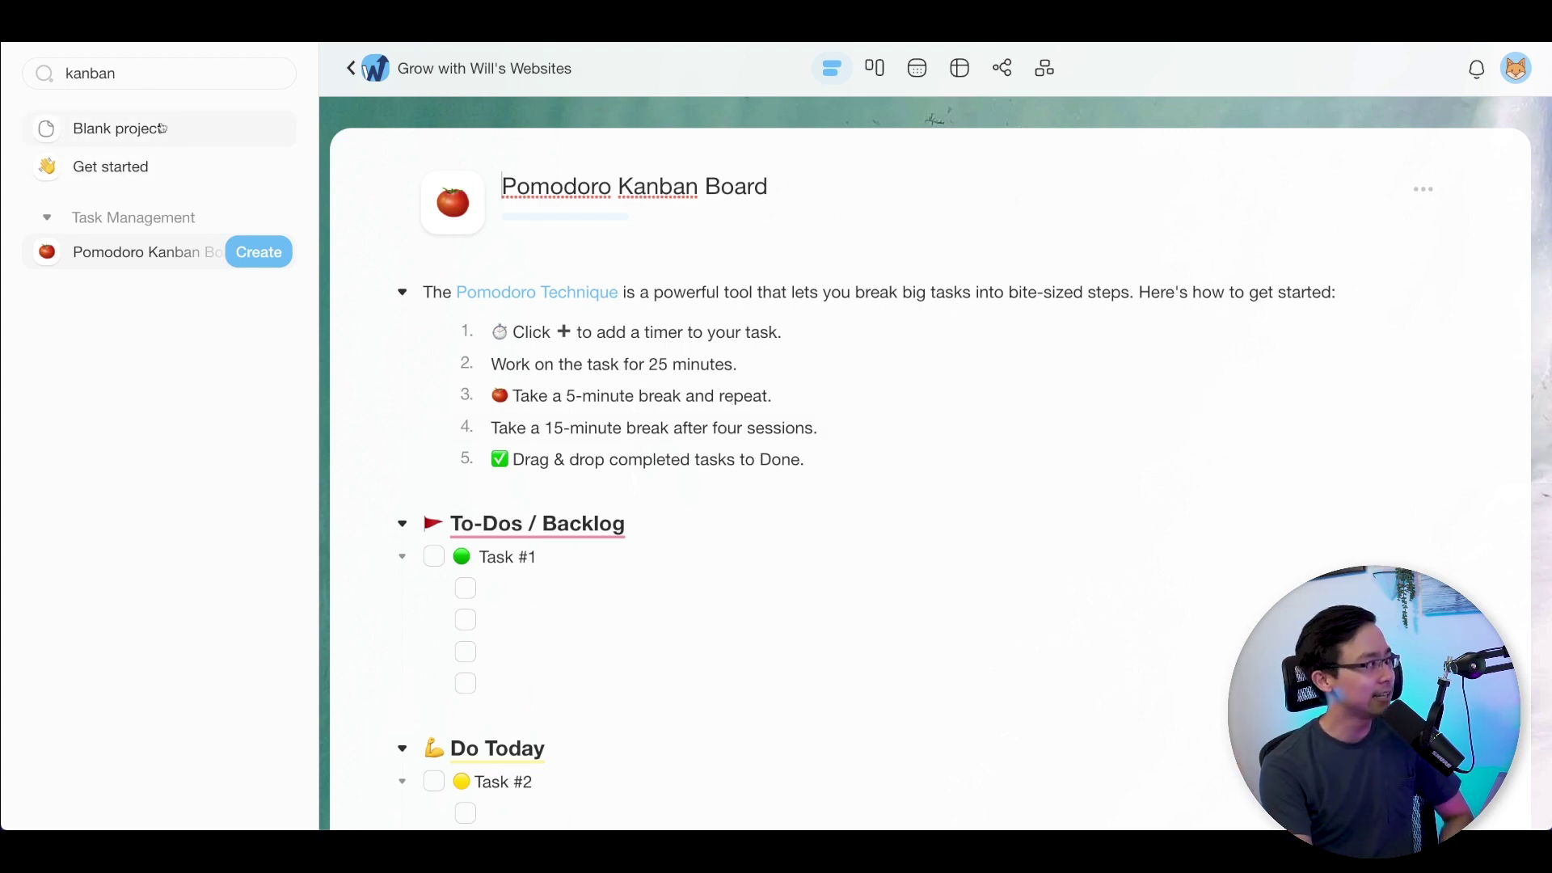
# - Search the project templates for "request" and for "org chart", and preview the Top-Down Org Chart template
pyautogui.doubleClick(139, 71)
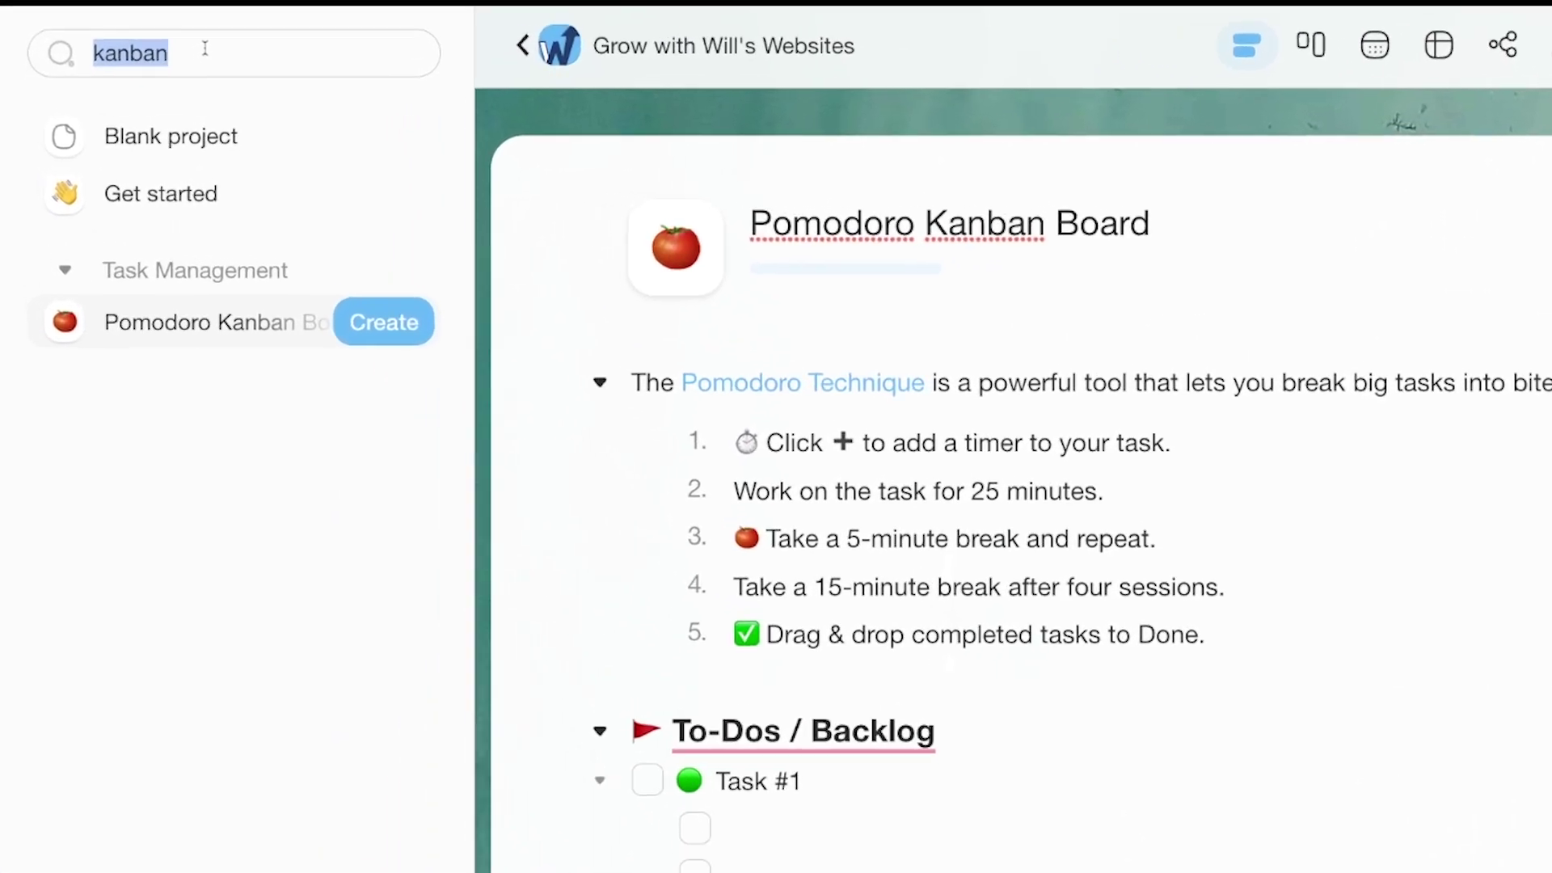
pyautogui.write('request')
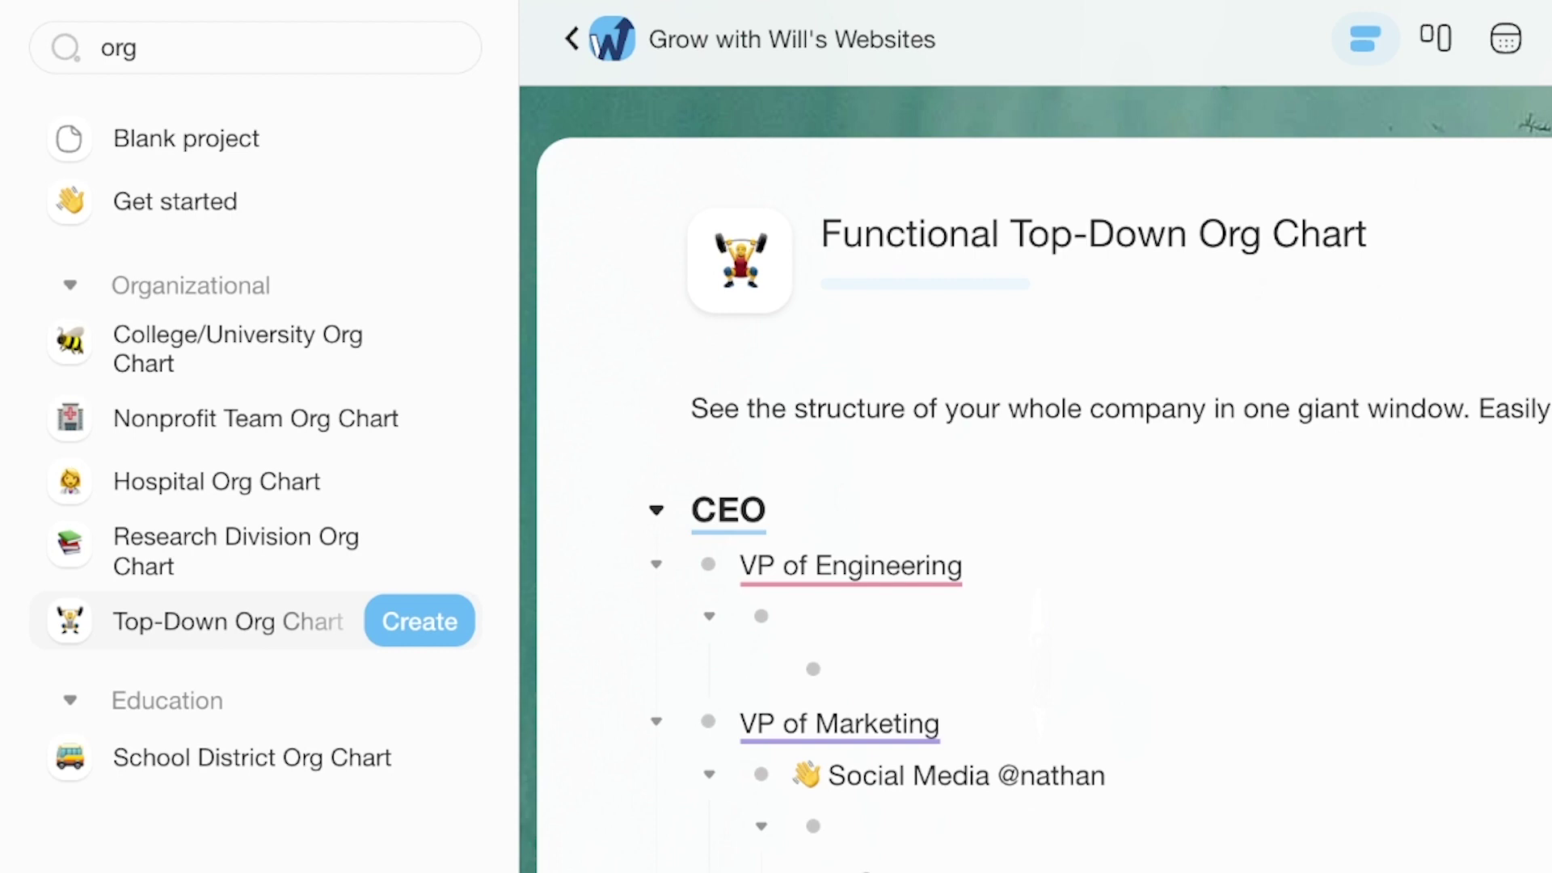
pyautogui.write('chart')
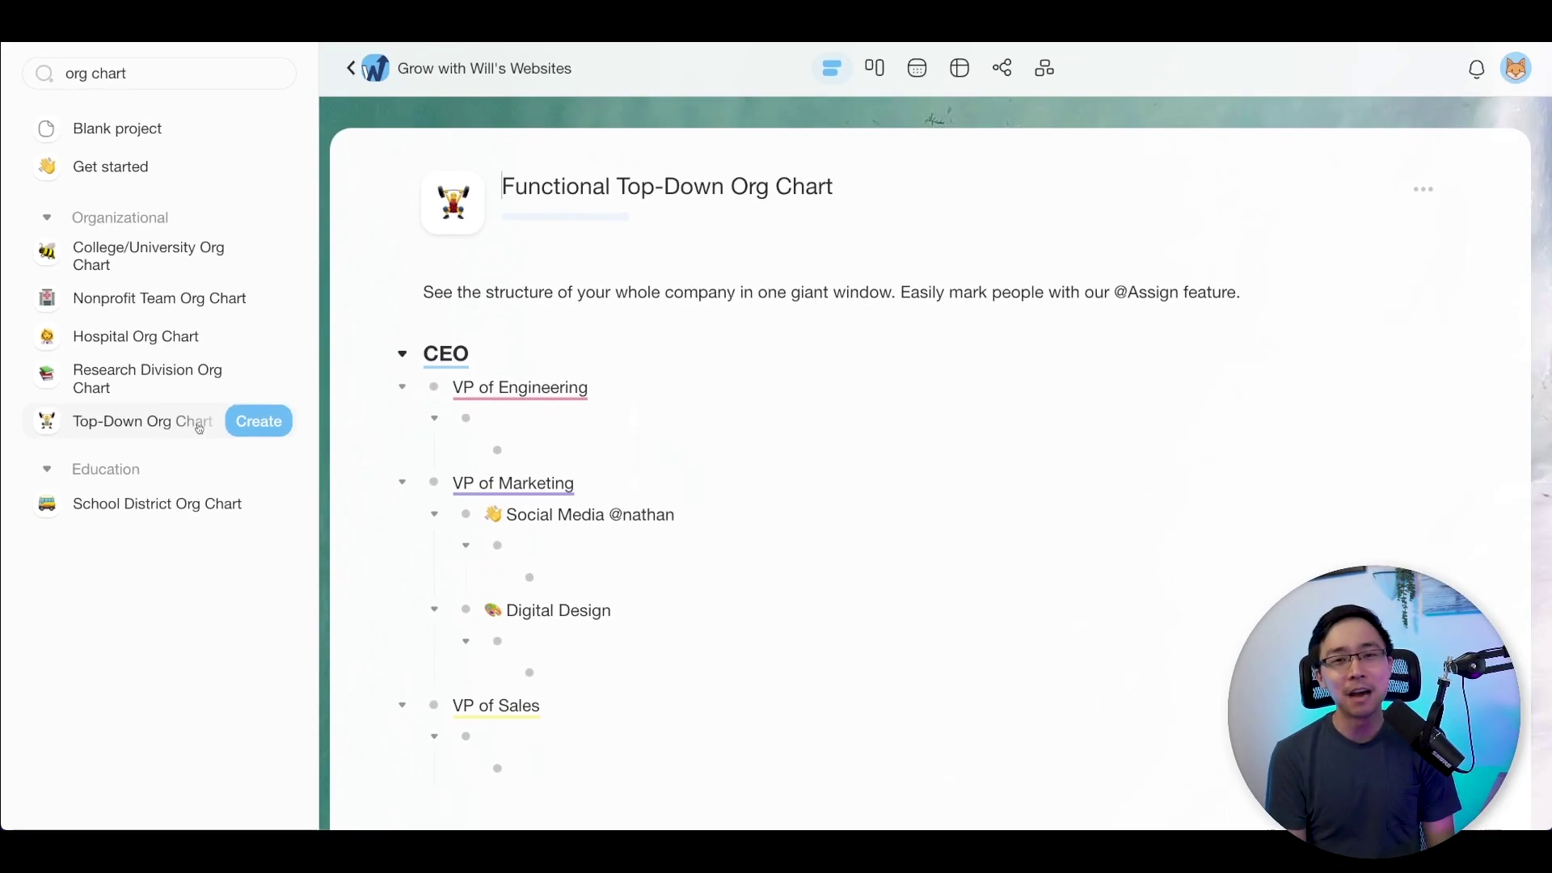